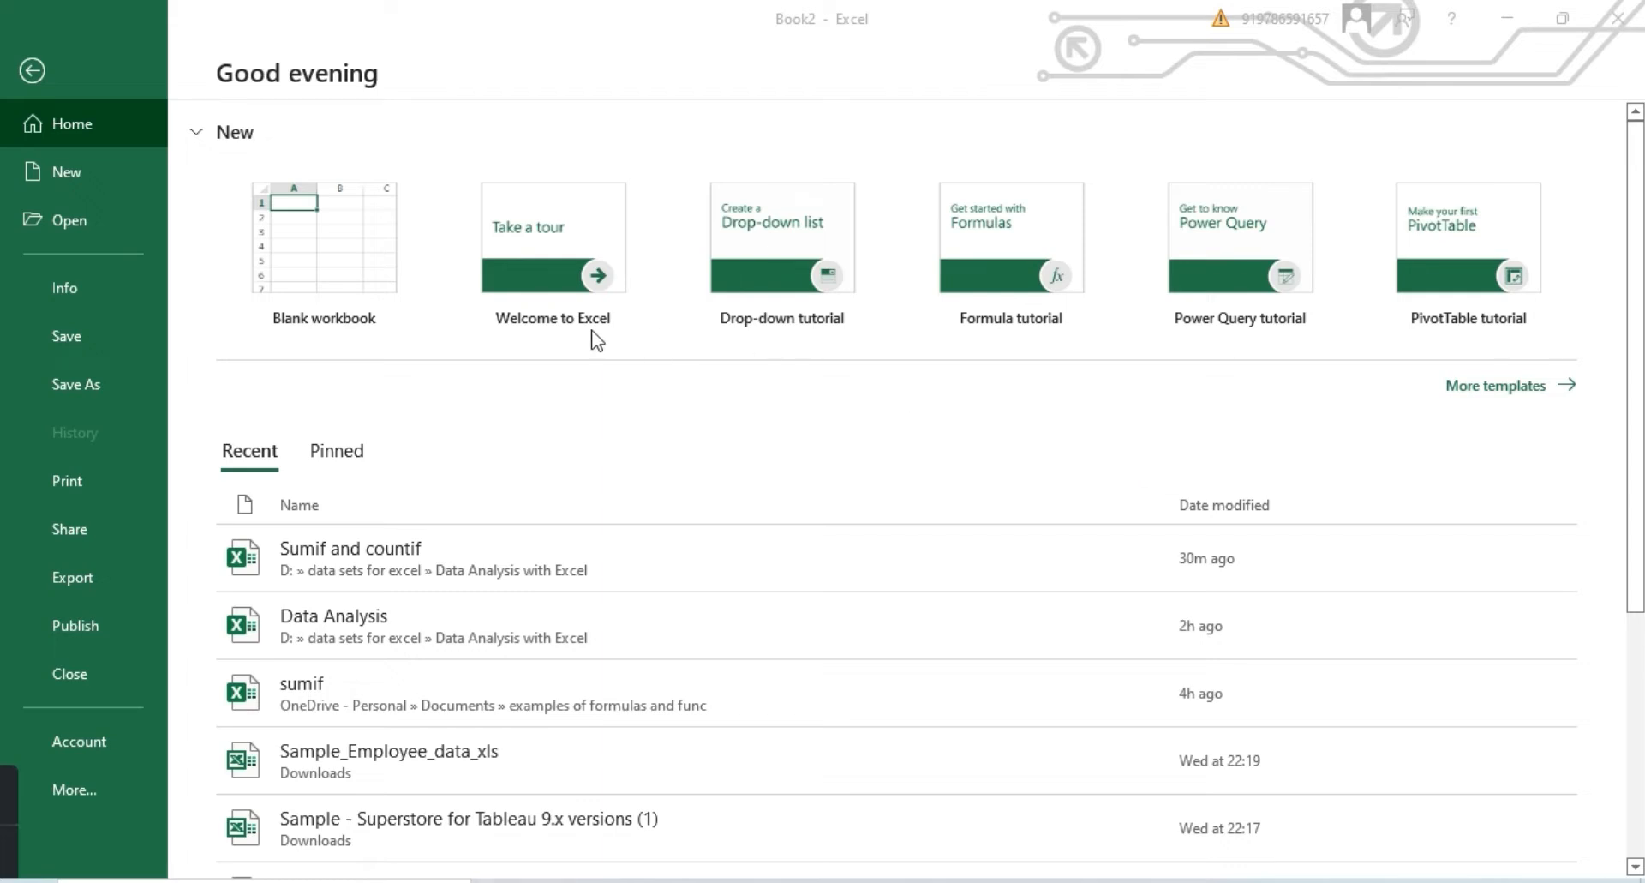
Step: Create a workbook from the Welcome to Excel template and go to its 7. Drop-downs sheet
click(537, 250)
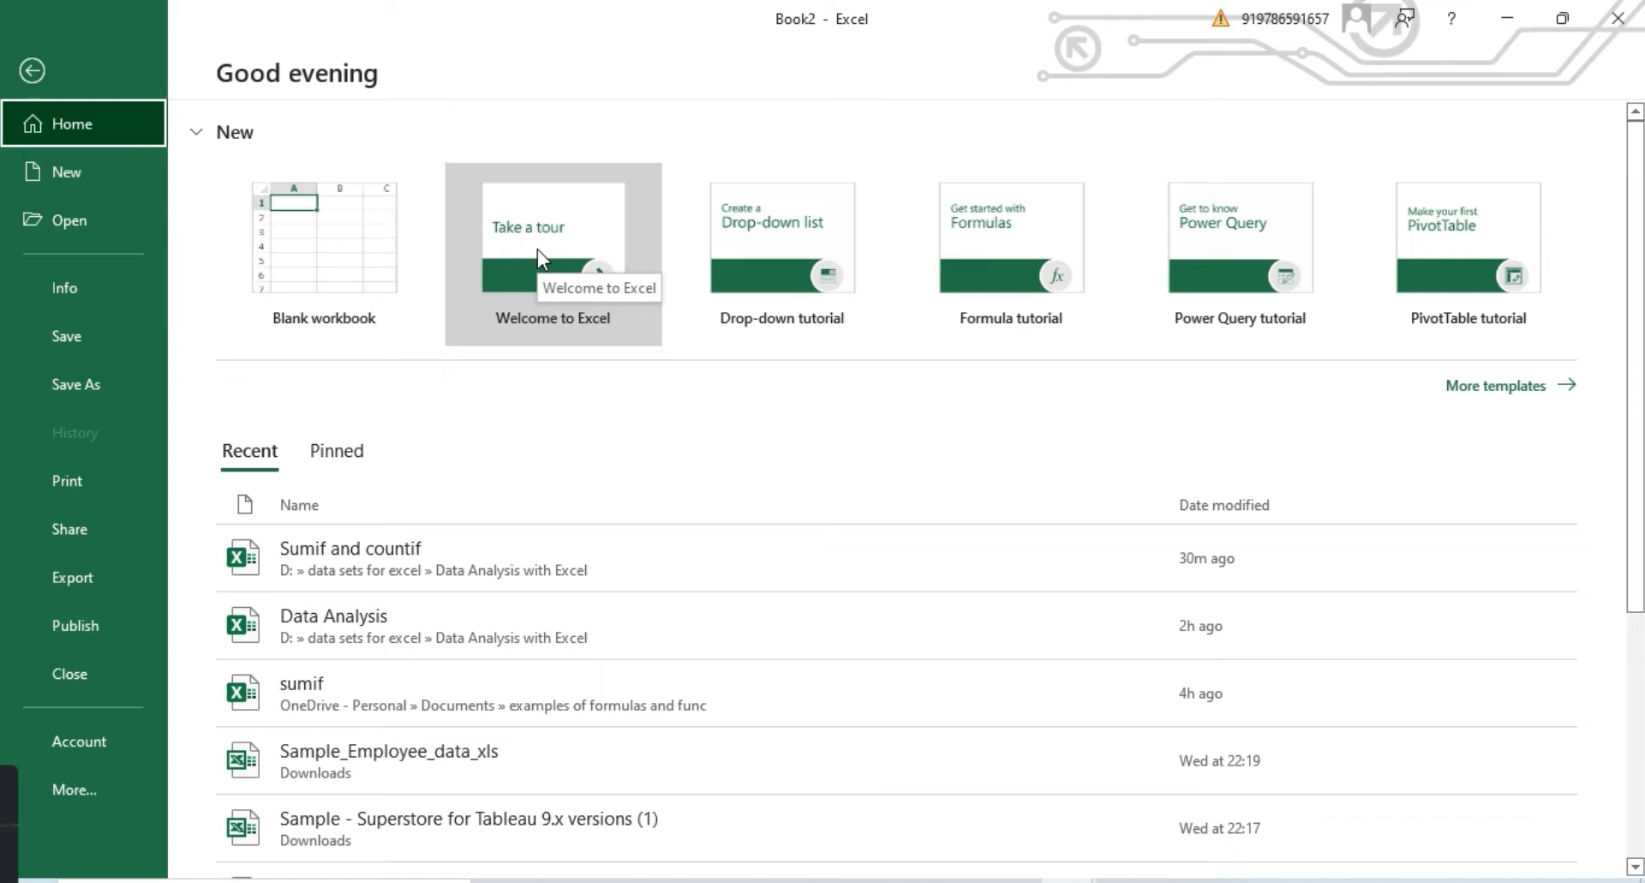
click(537, 249)
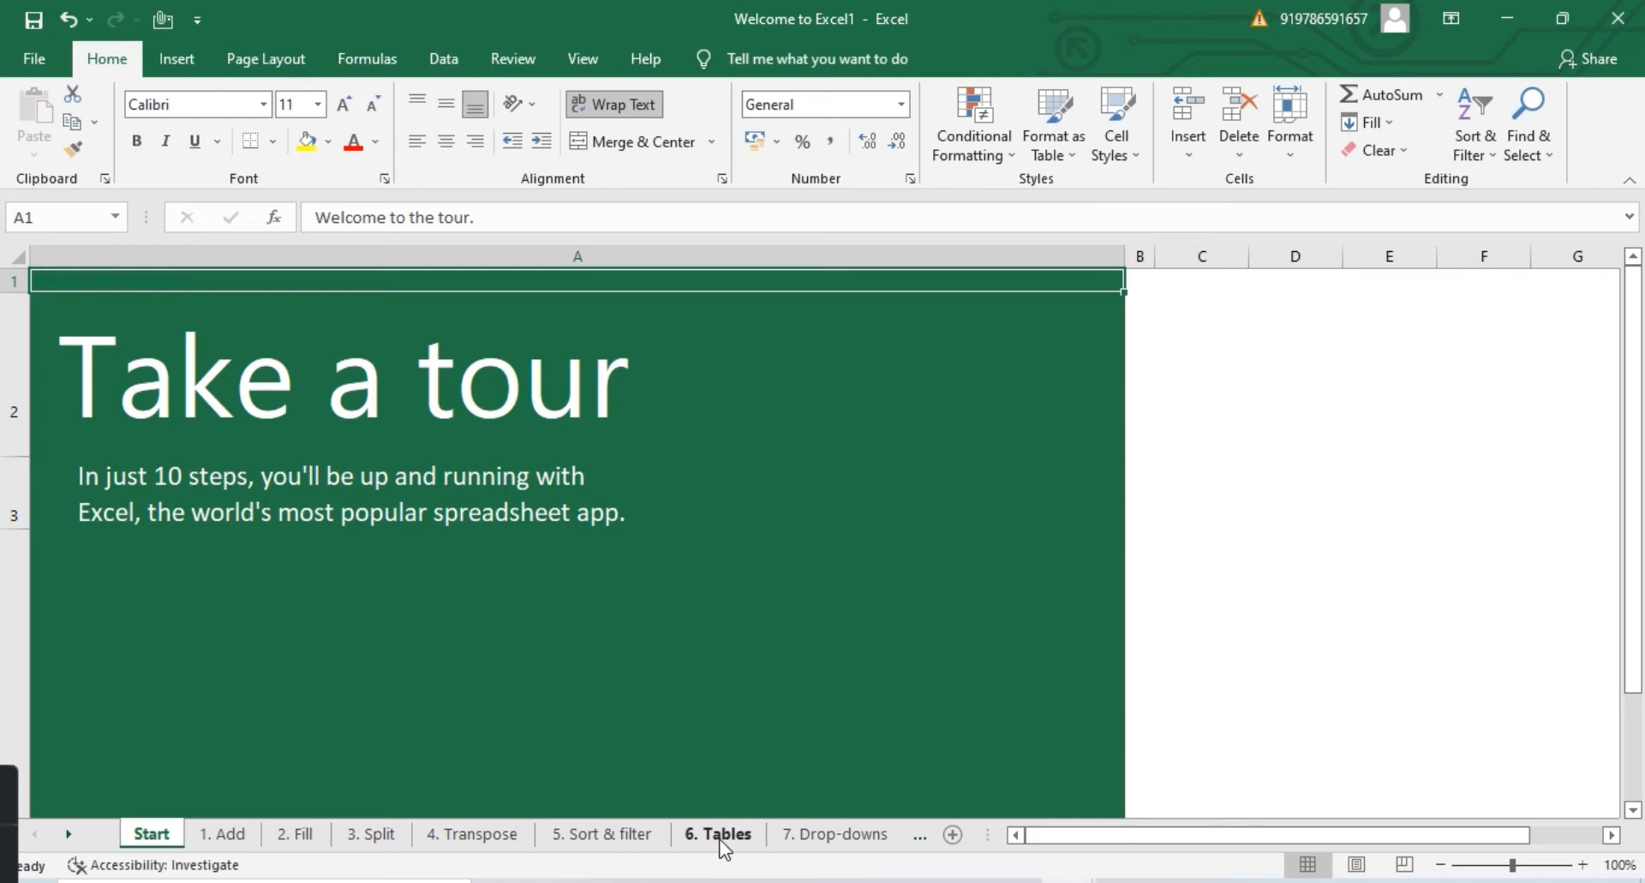
click(805, 840)
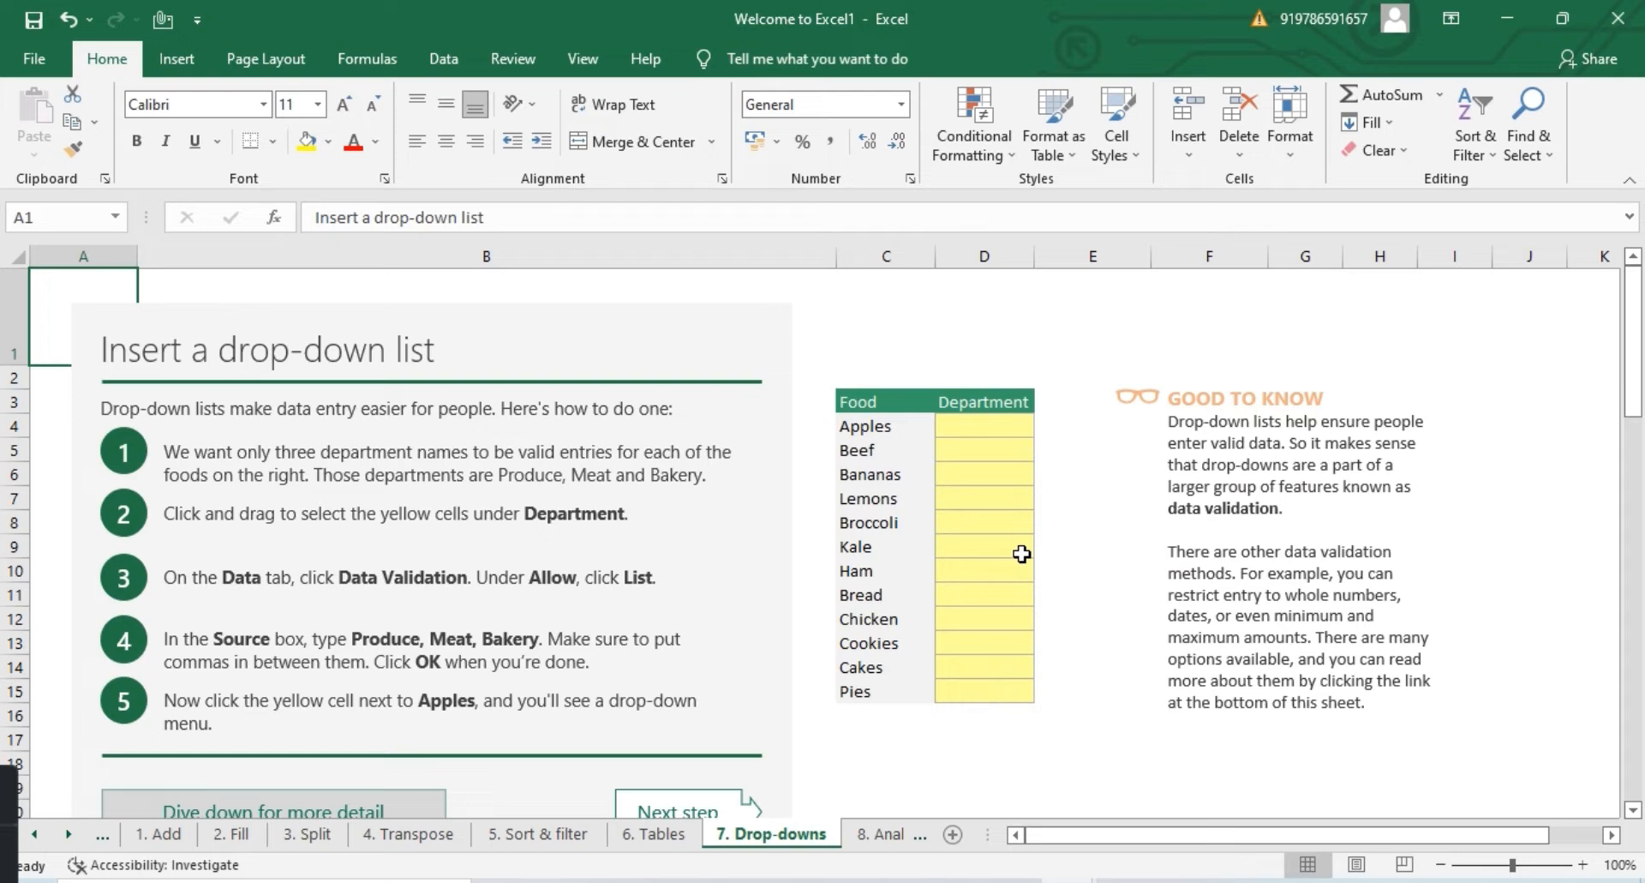
Step: Apply List data validation with the source produce,meat,bakery to the Department column from its header through the Pies row (D3:D15)
click(983, 406)
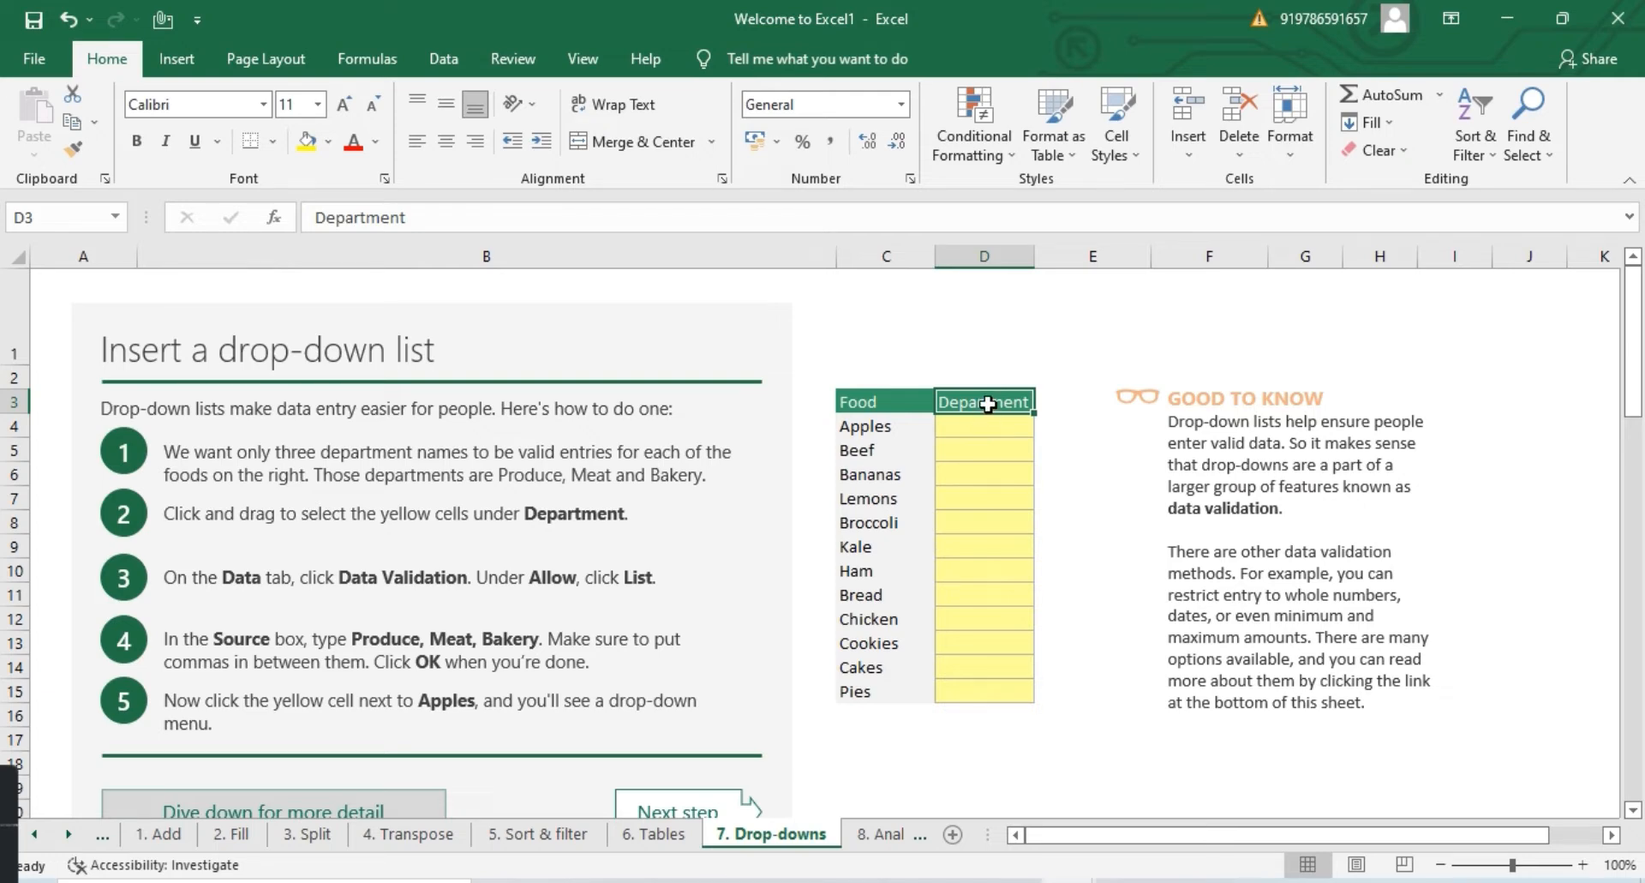
key(shift+Down)
key(shift+Down)
key(shift+Down)
key(shift+Down)
key(shift+Down)
key(shift+Down)
key(shift+Down)
key(shift+Down)
key(shift+Down)
key(shift+Down)
key(shift+Down)
key(shift+Down)
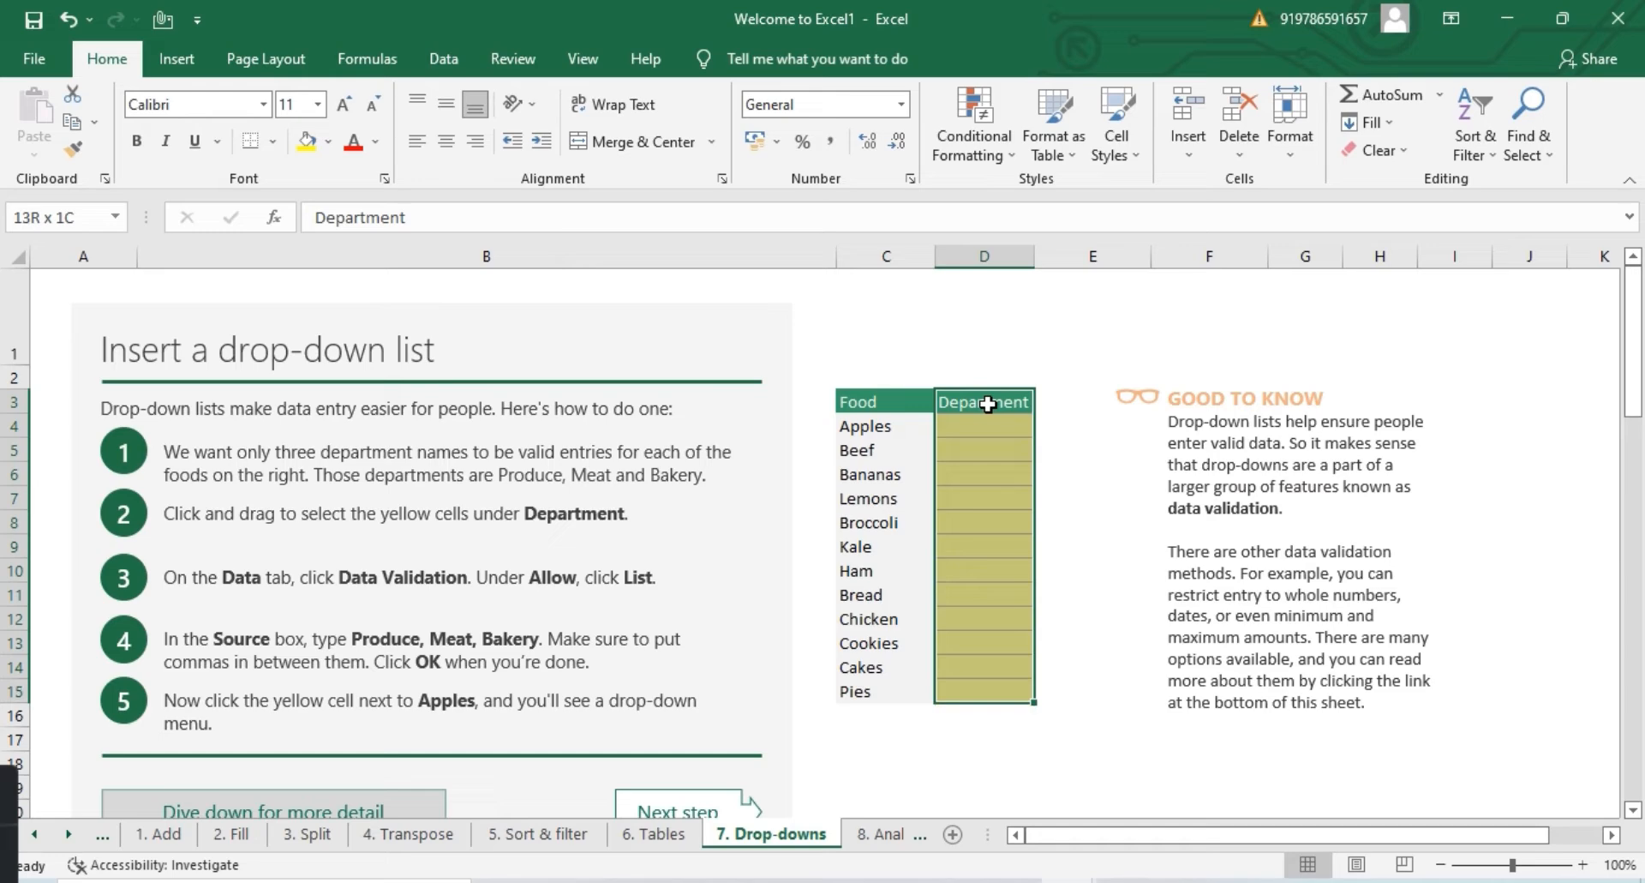
click(445, 60)
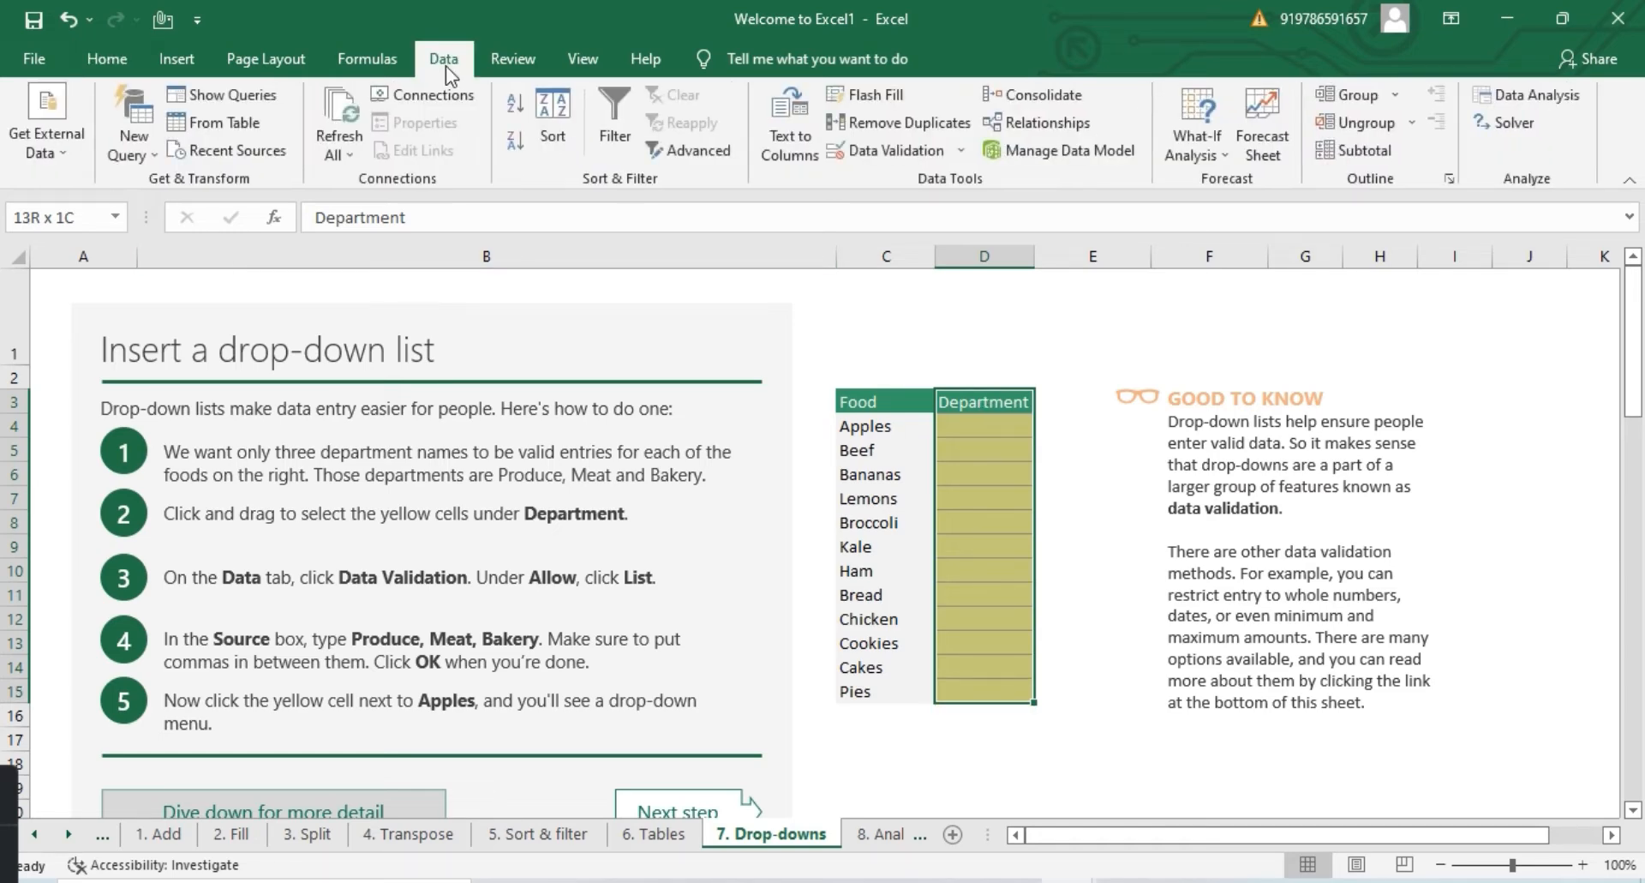
click(955, 152)
click(918, 177)
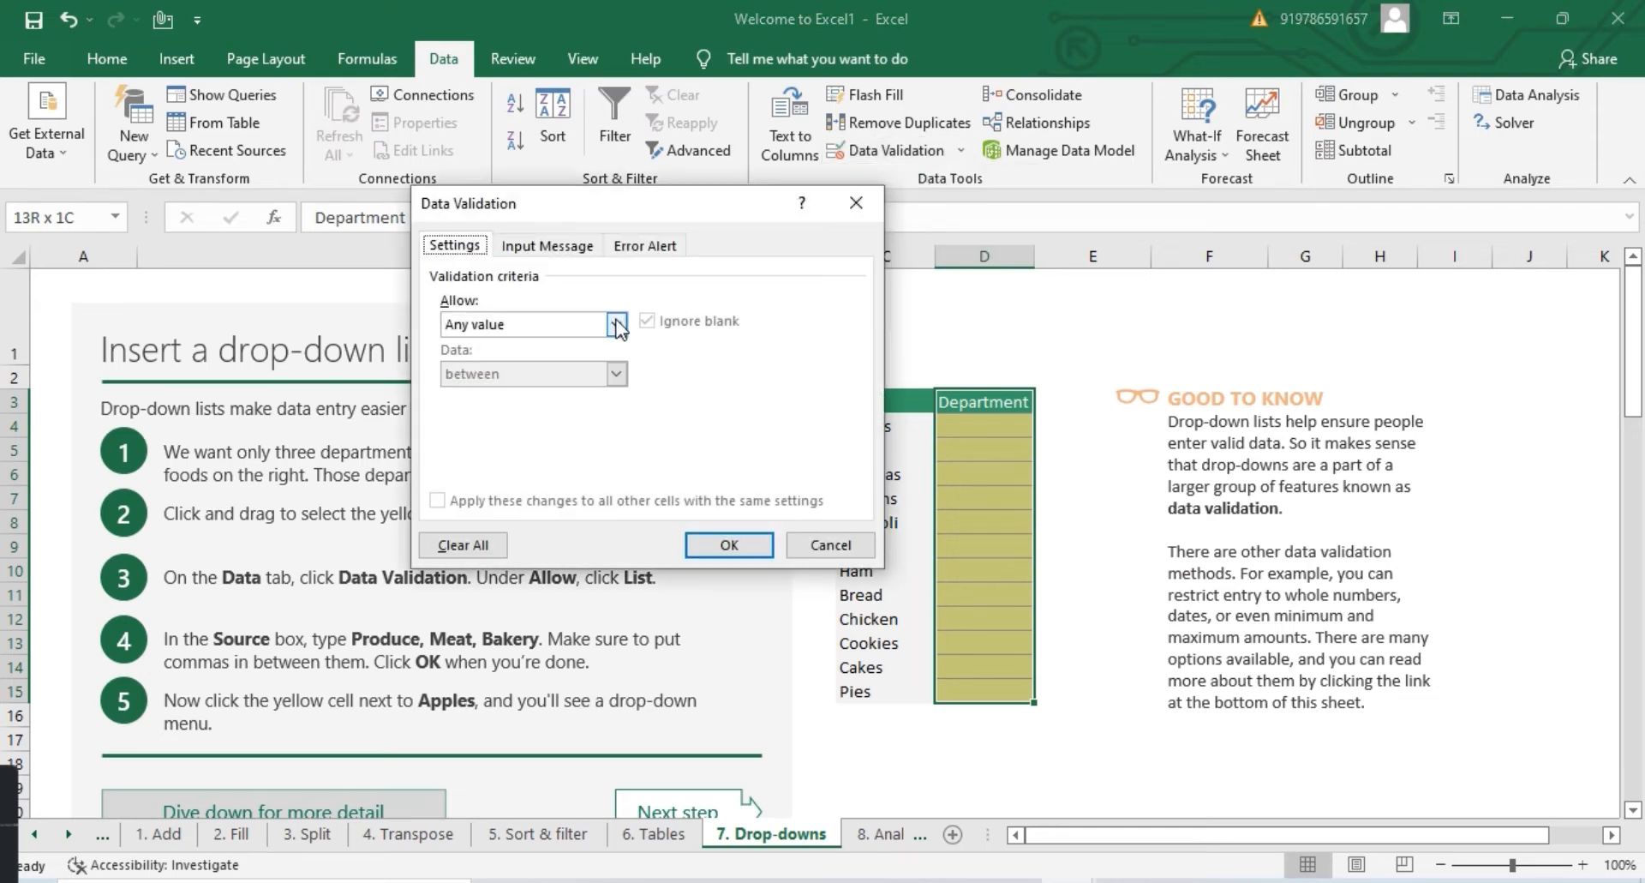
click(617, 324)
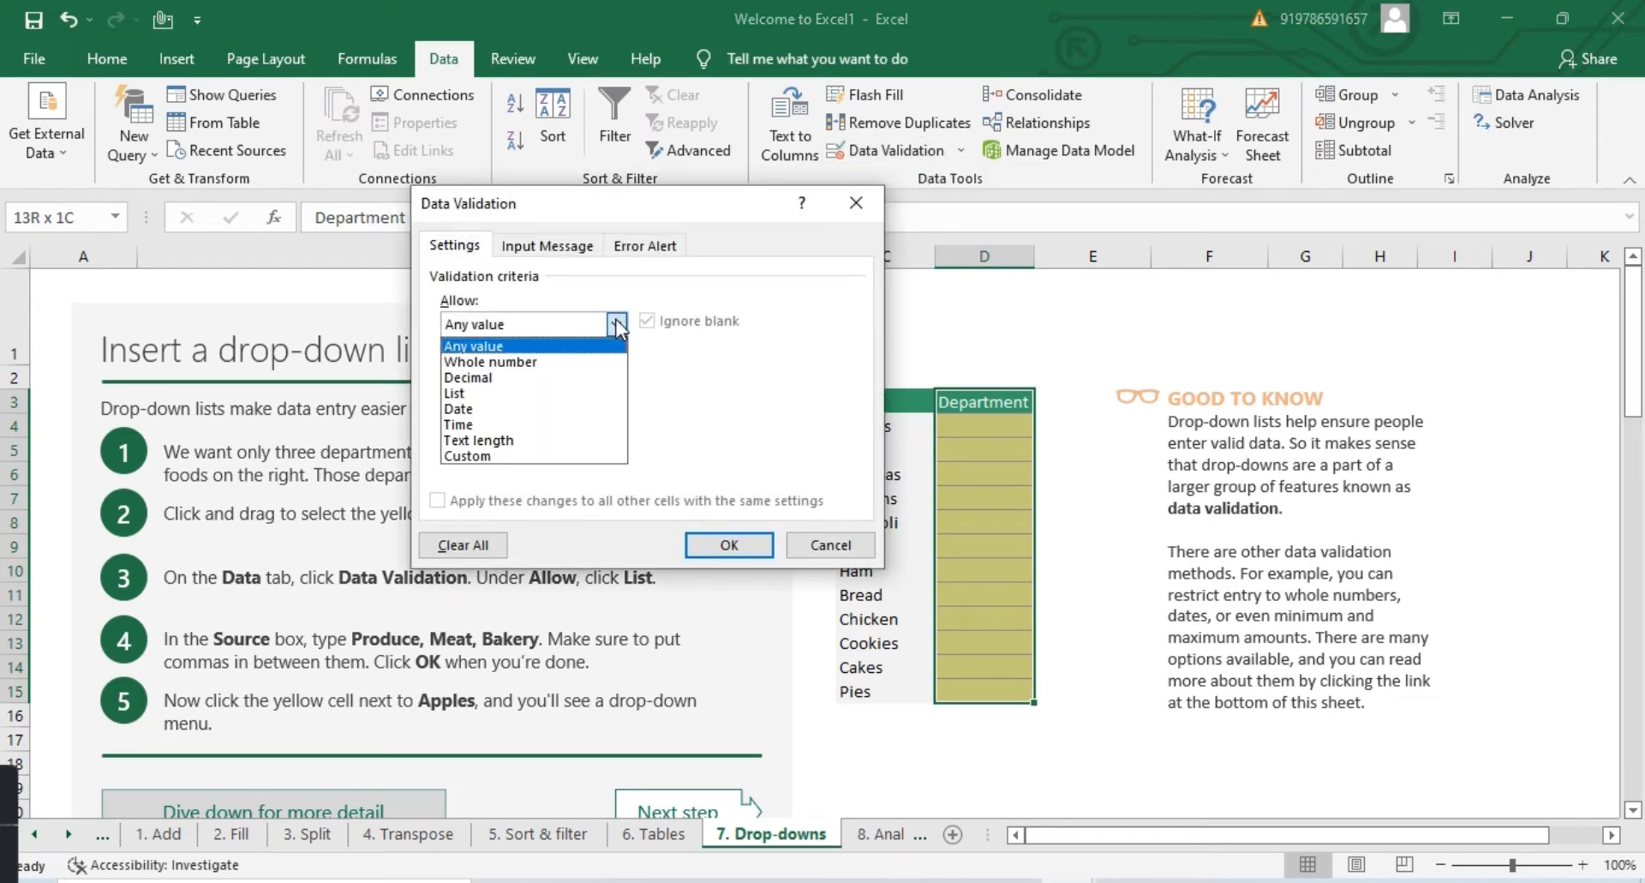
click(483, 394)
click(474, 418)
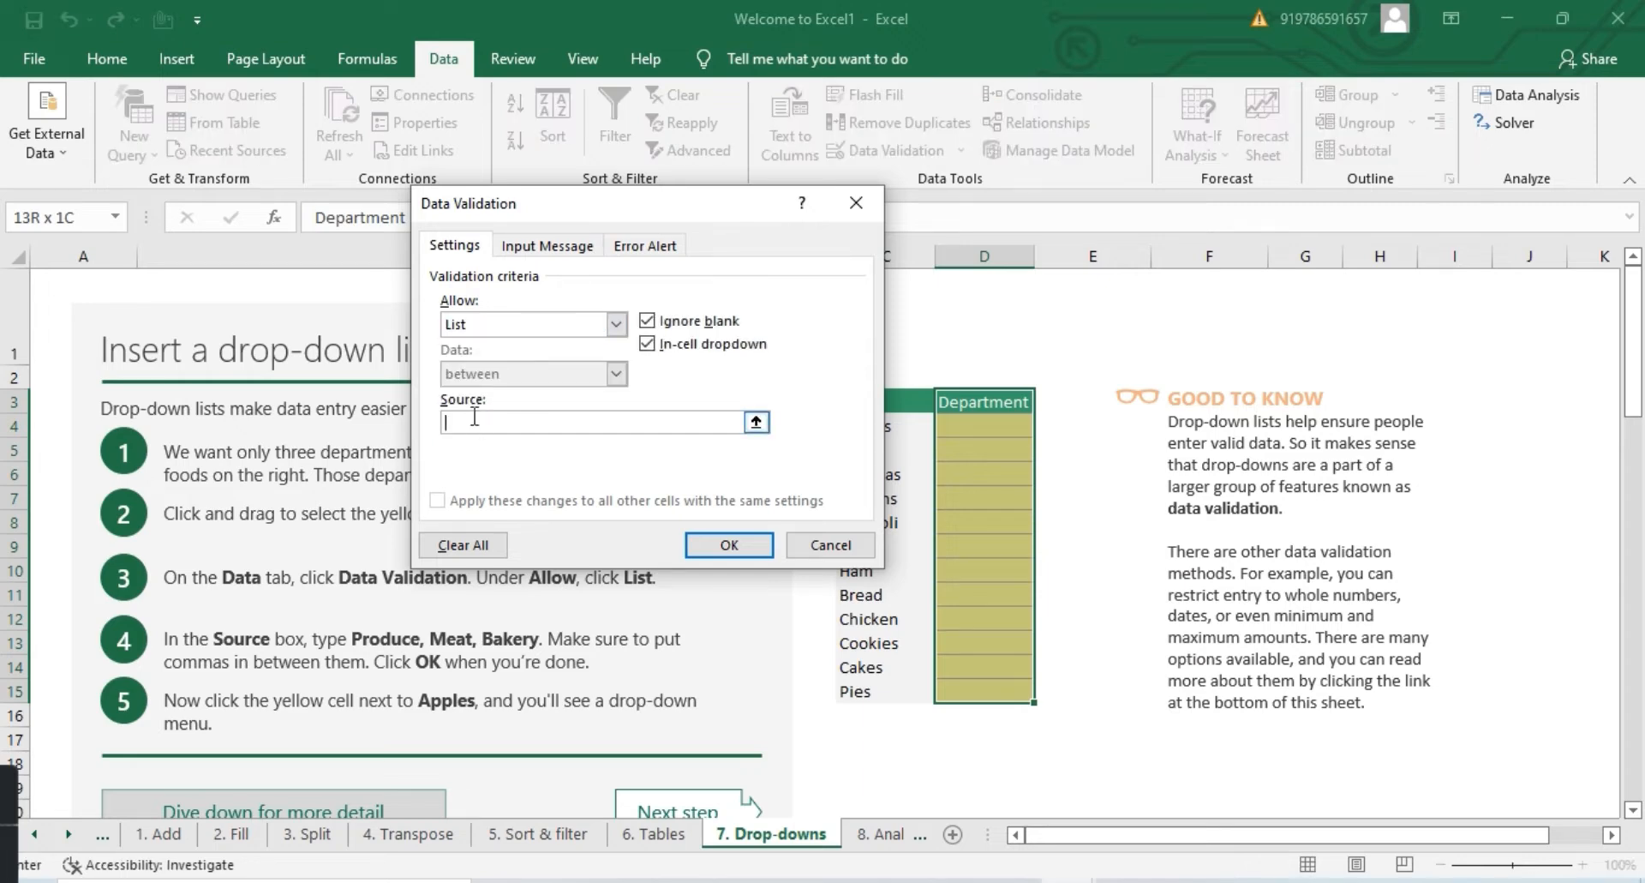
text(produce,meat,bakery)
click(706, 552)
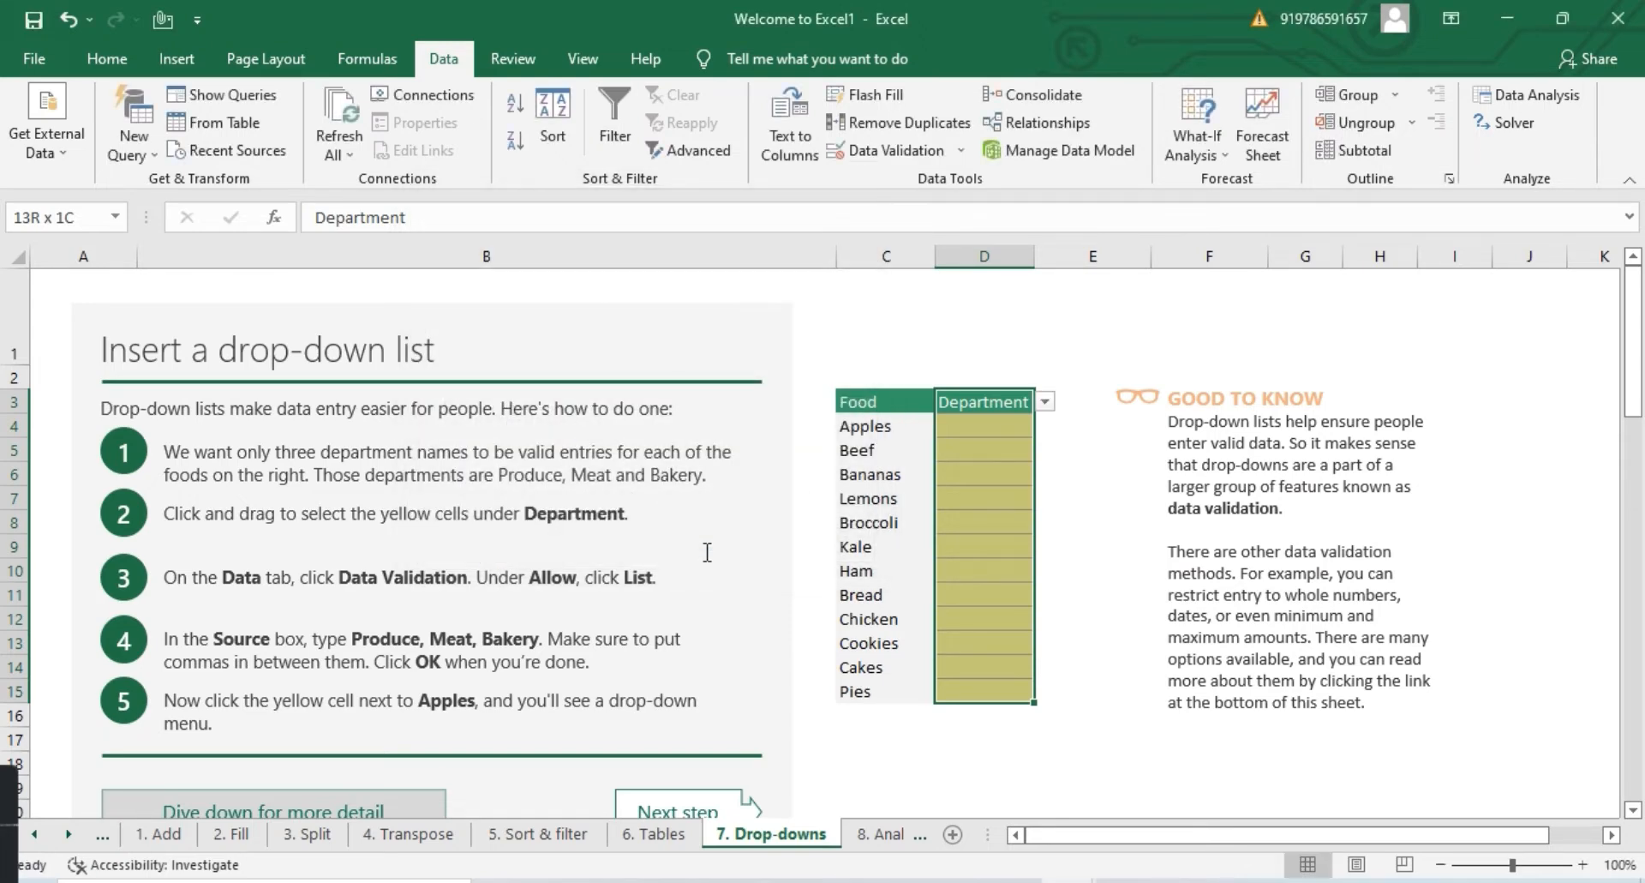
Step: Choose produce for Apples and meat for Beef from the Department drop-down lists
click(1006, 422)
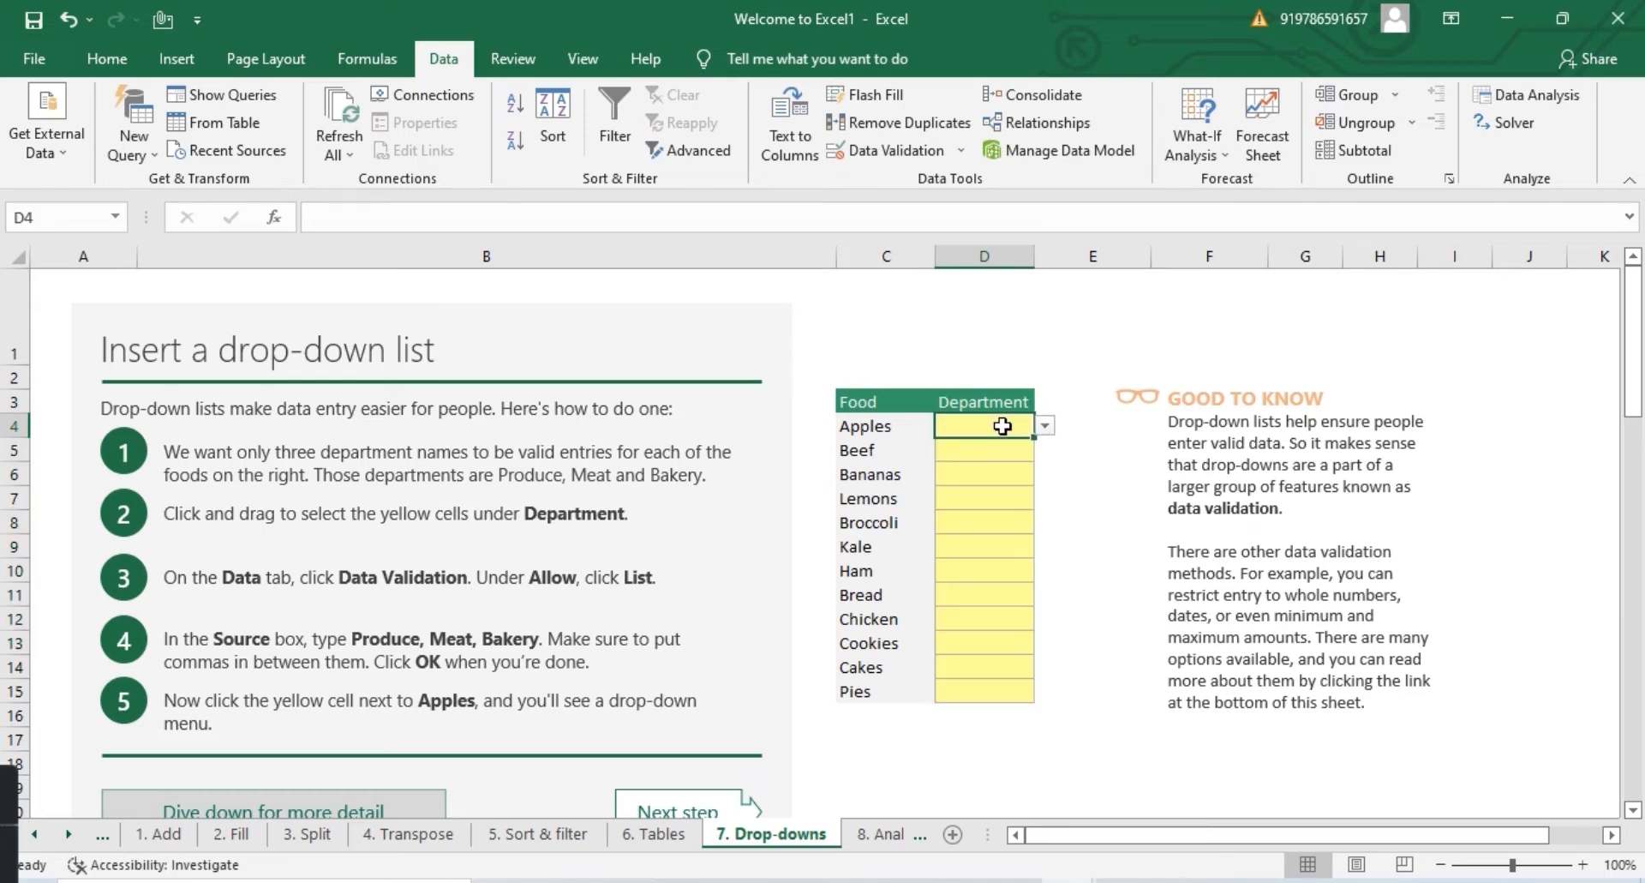
click(1045, 429)
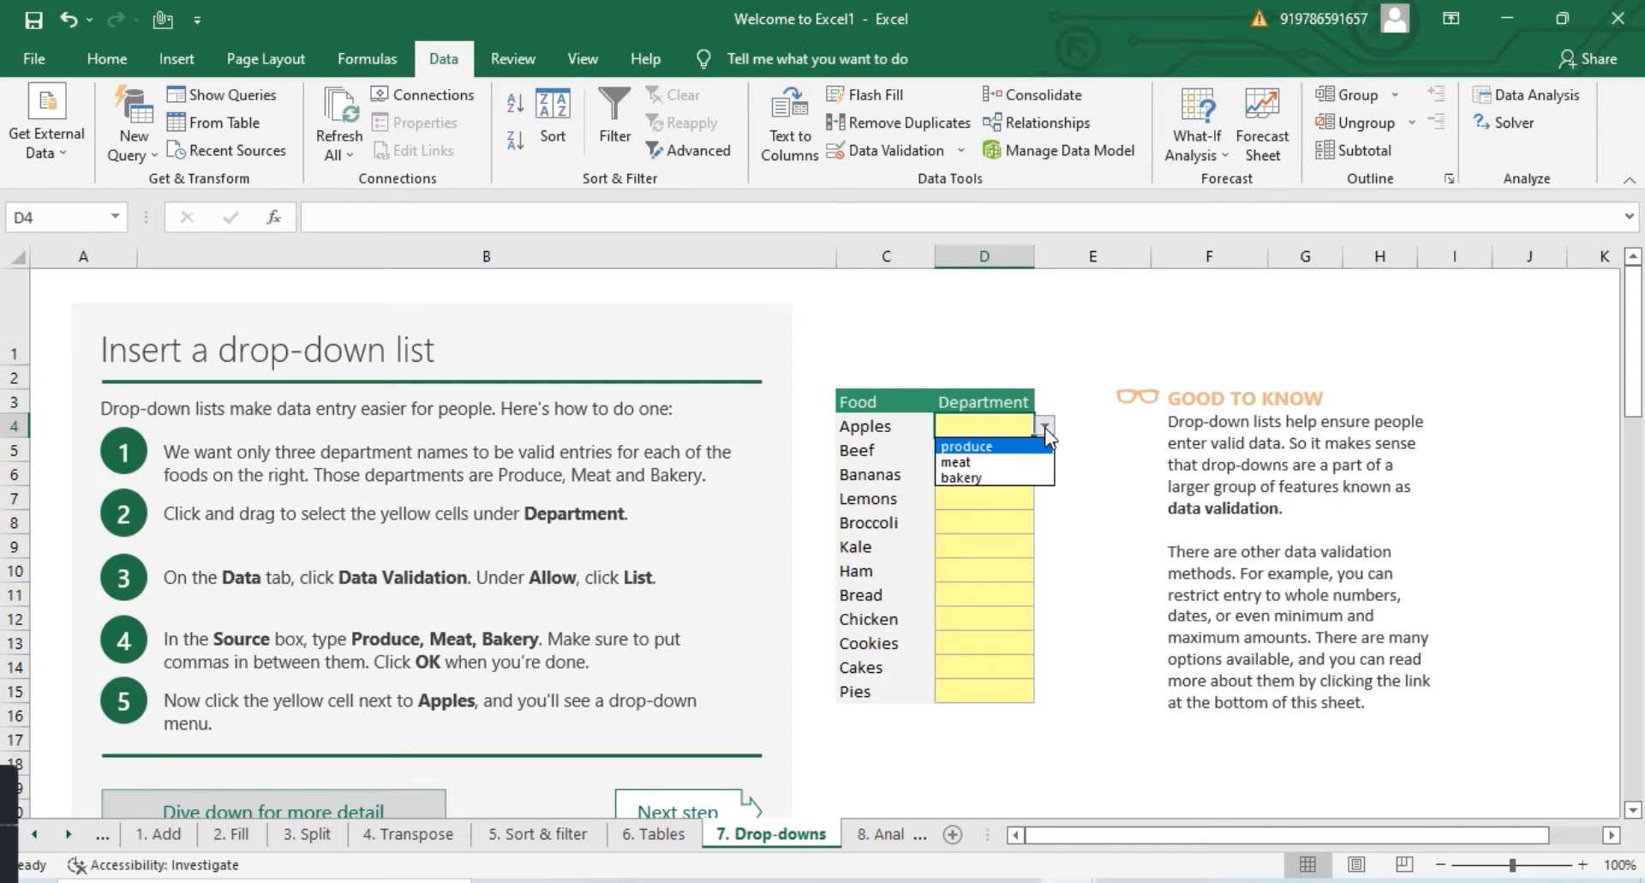
click(970, 446)
click(972, 449)
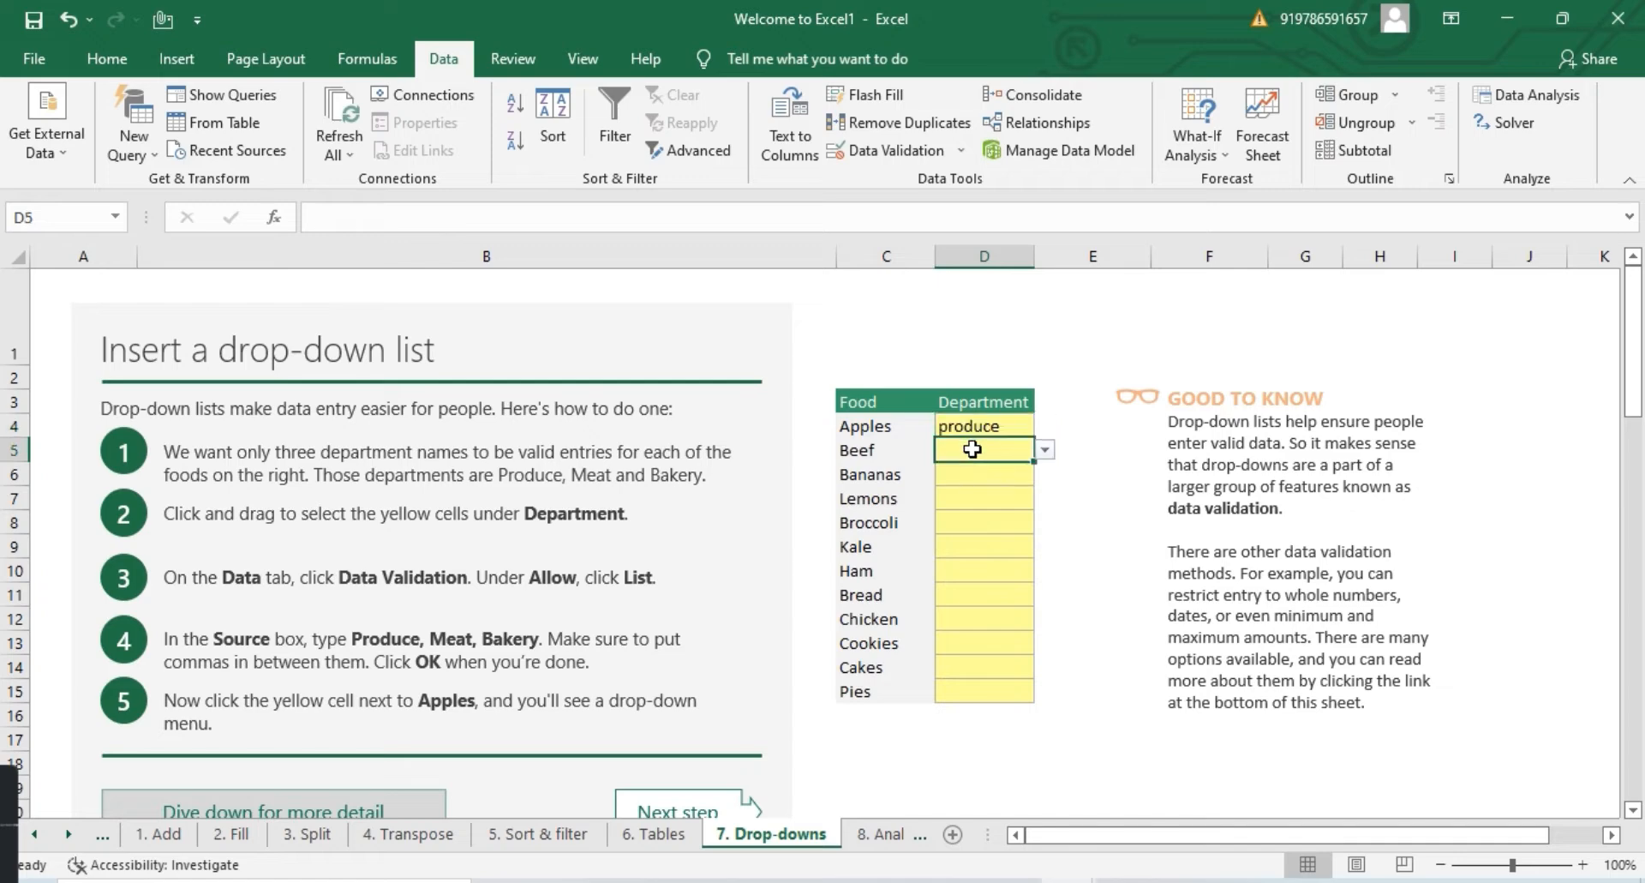
click(1046, 449)
click(978, 487)
Step: Choose produce as the department for both Bananas and Lemons from their drop-down lists
click(964, 475)
click(1045, 474)
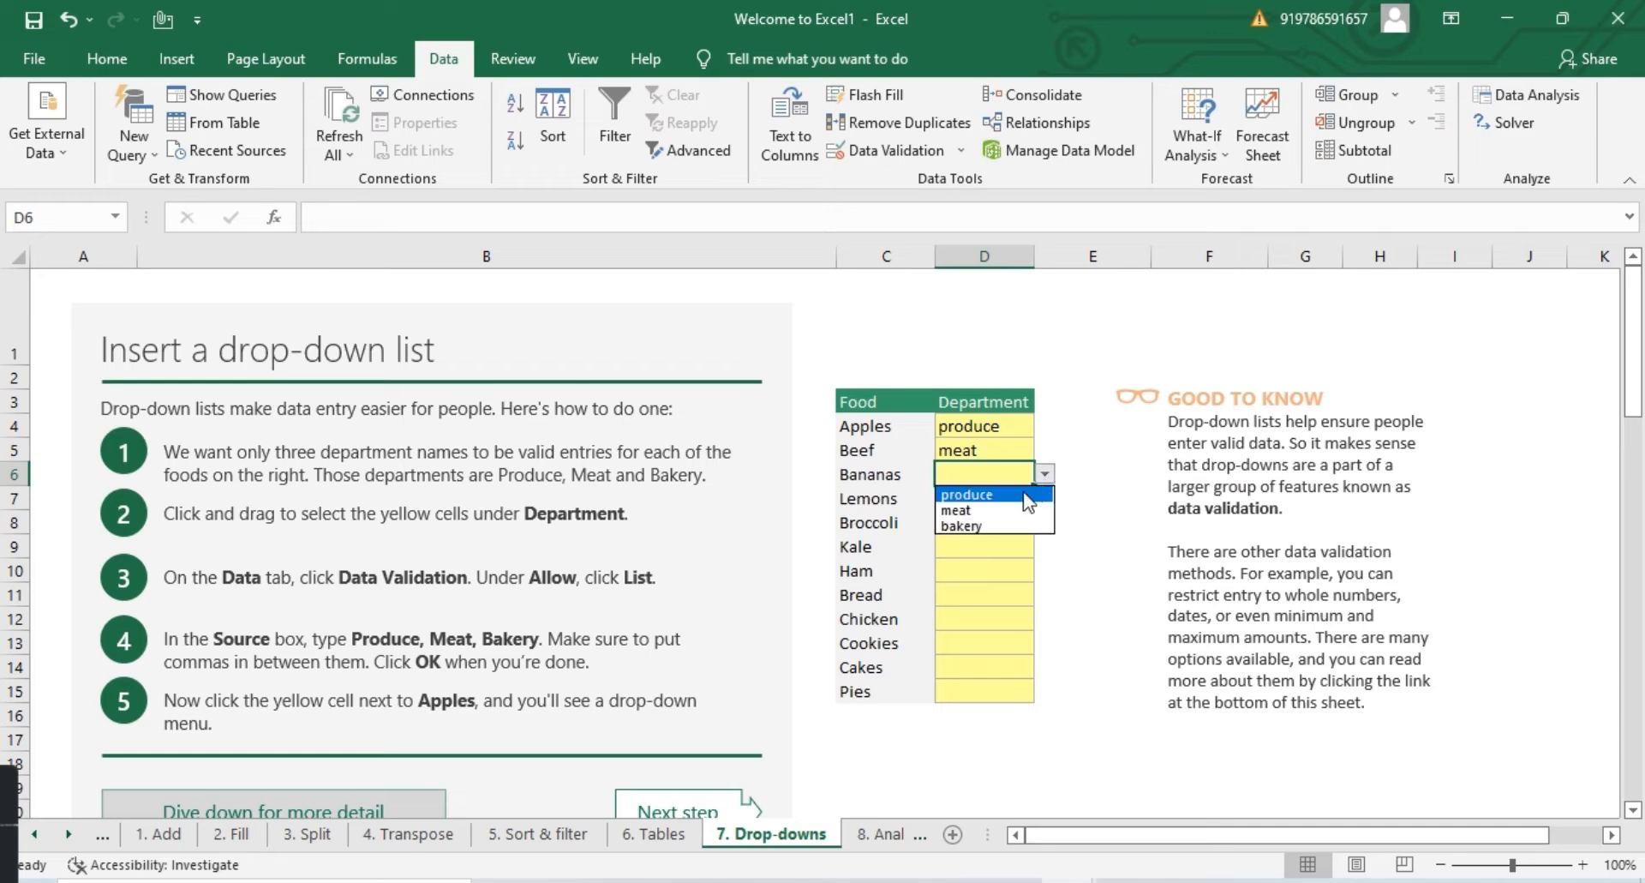
click(974, 497)
click(974, 499)
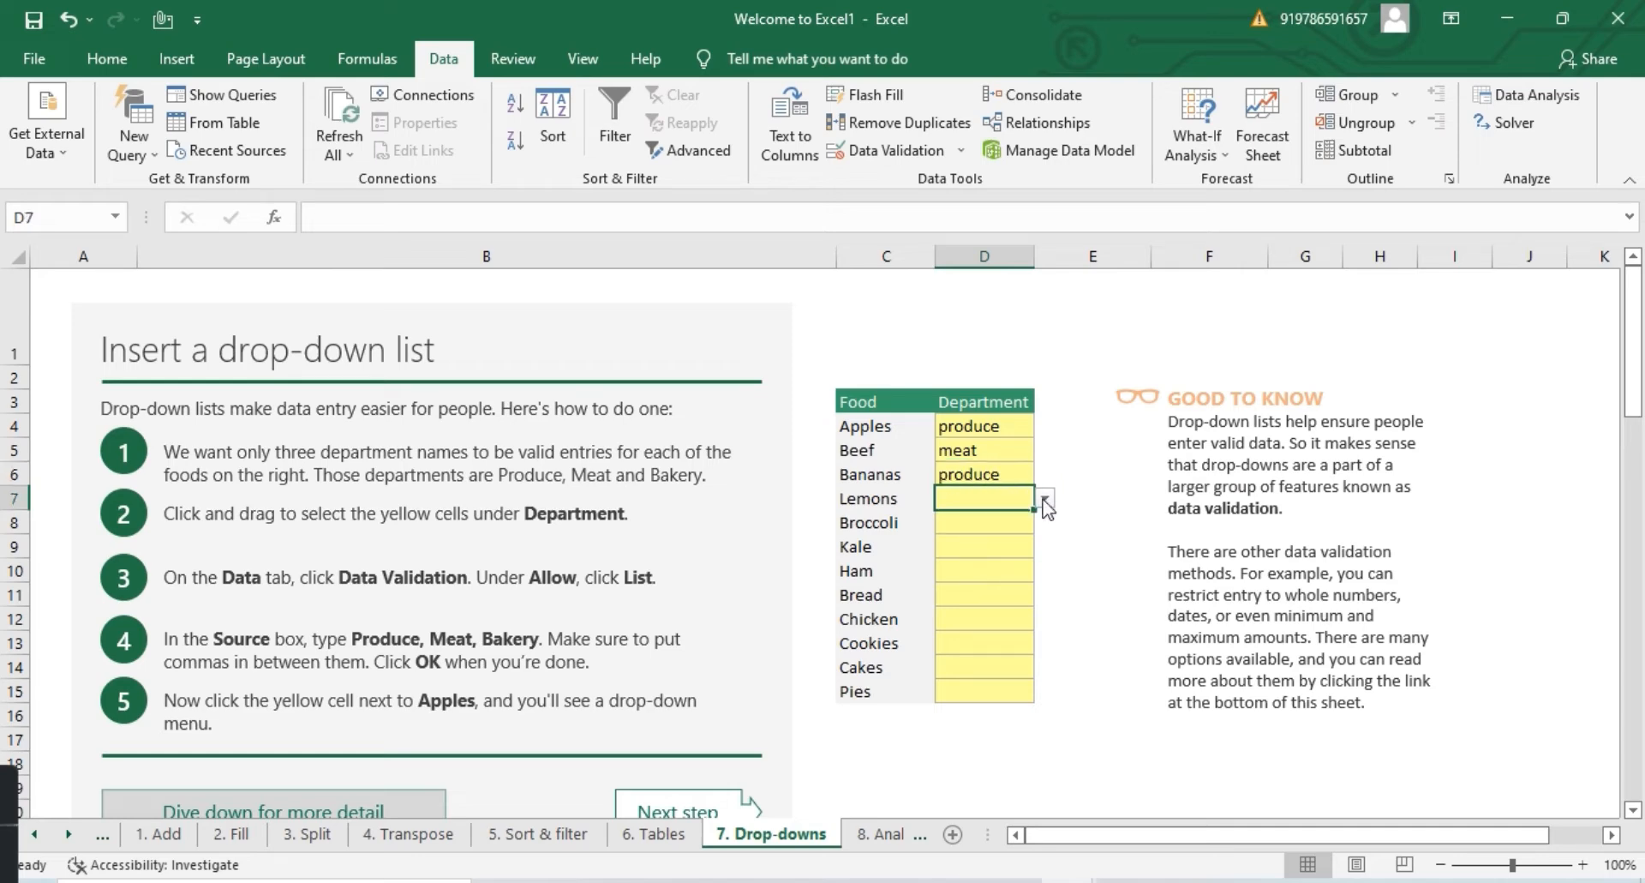
click(1045, 497)
click(966, 519)
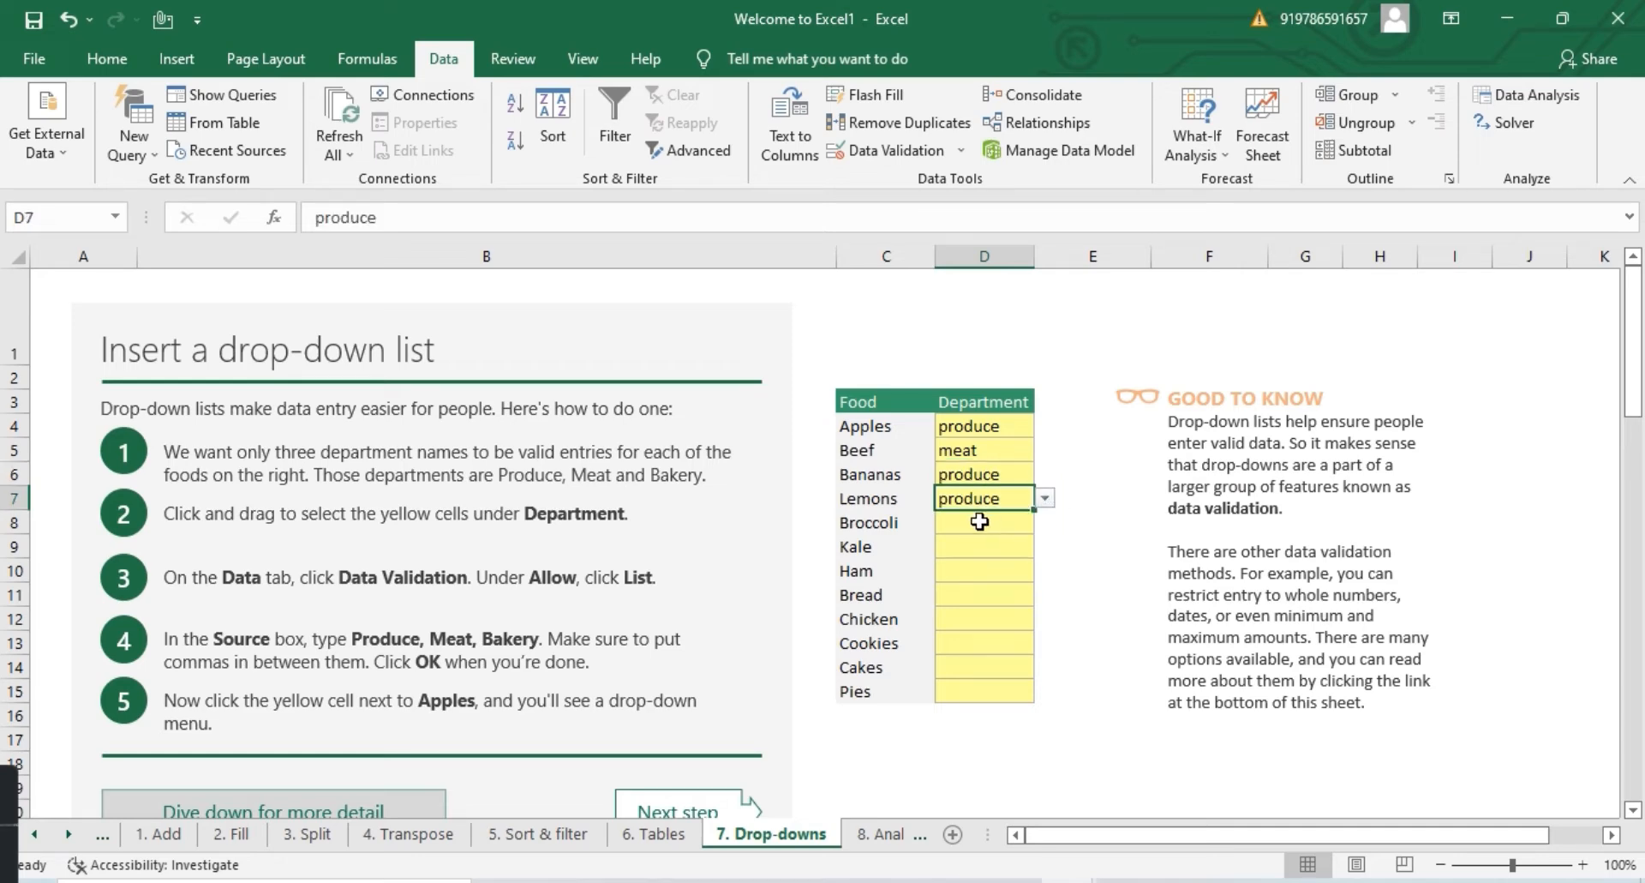
Step: Choose produce for Broccoli and meat for Kale from the Department drop-down lists
click(1024, 524)
click(1046, 522)
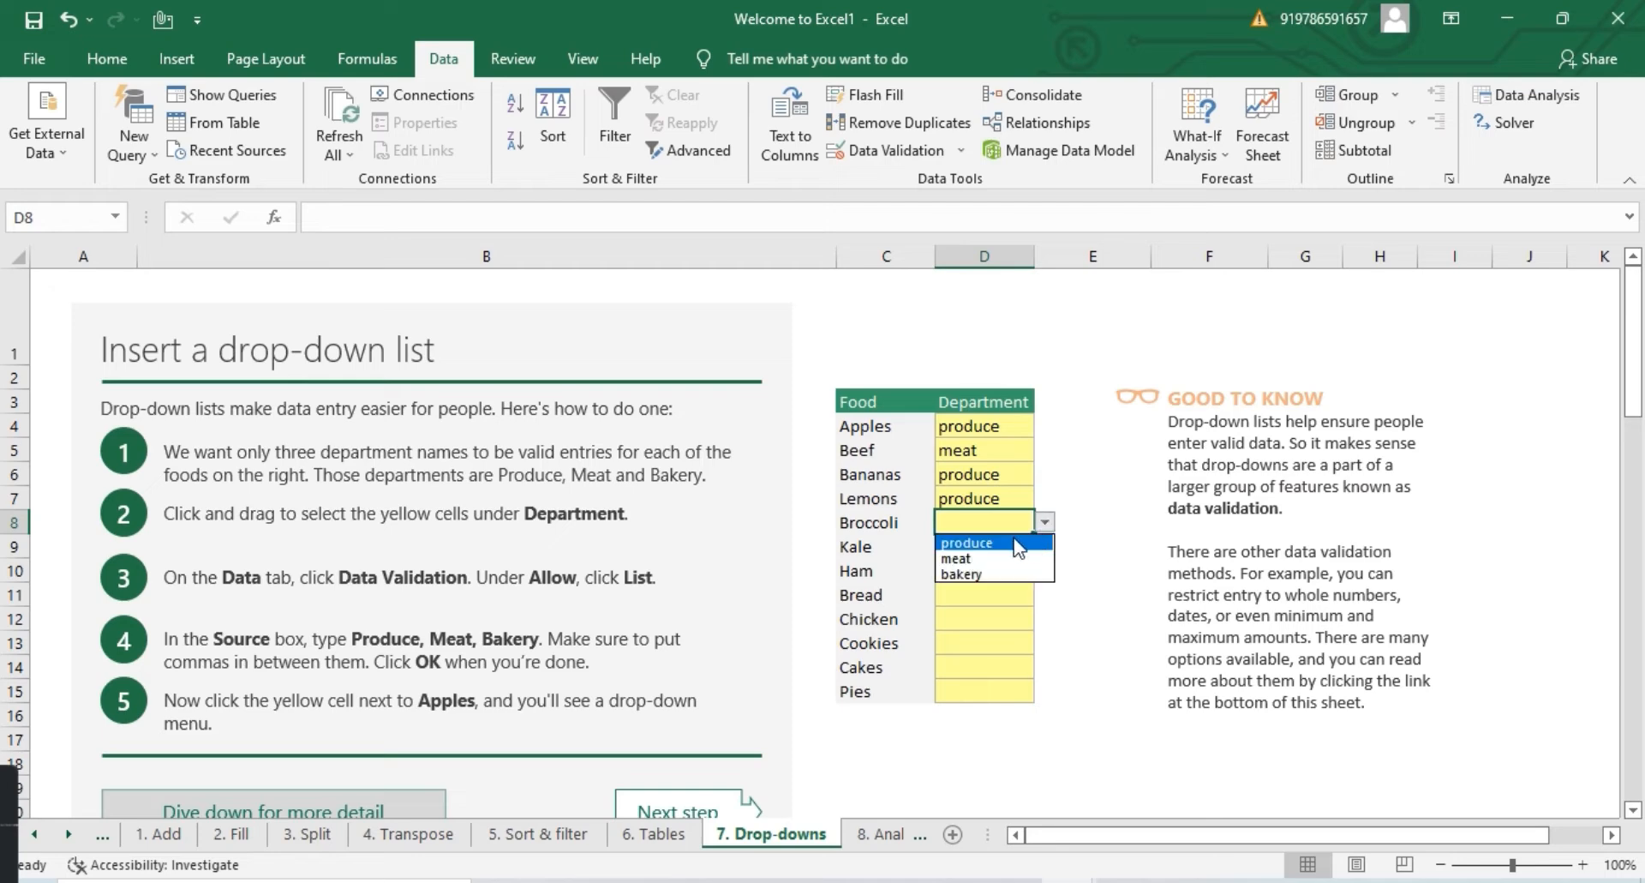
click(1018, 544)
click(990, 549)
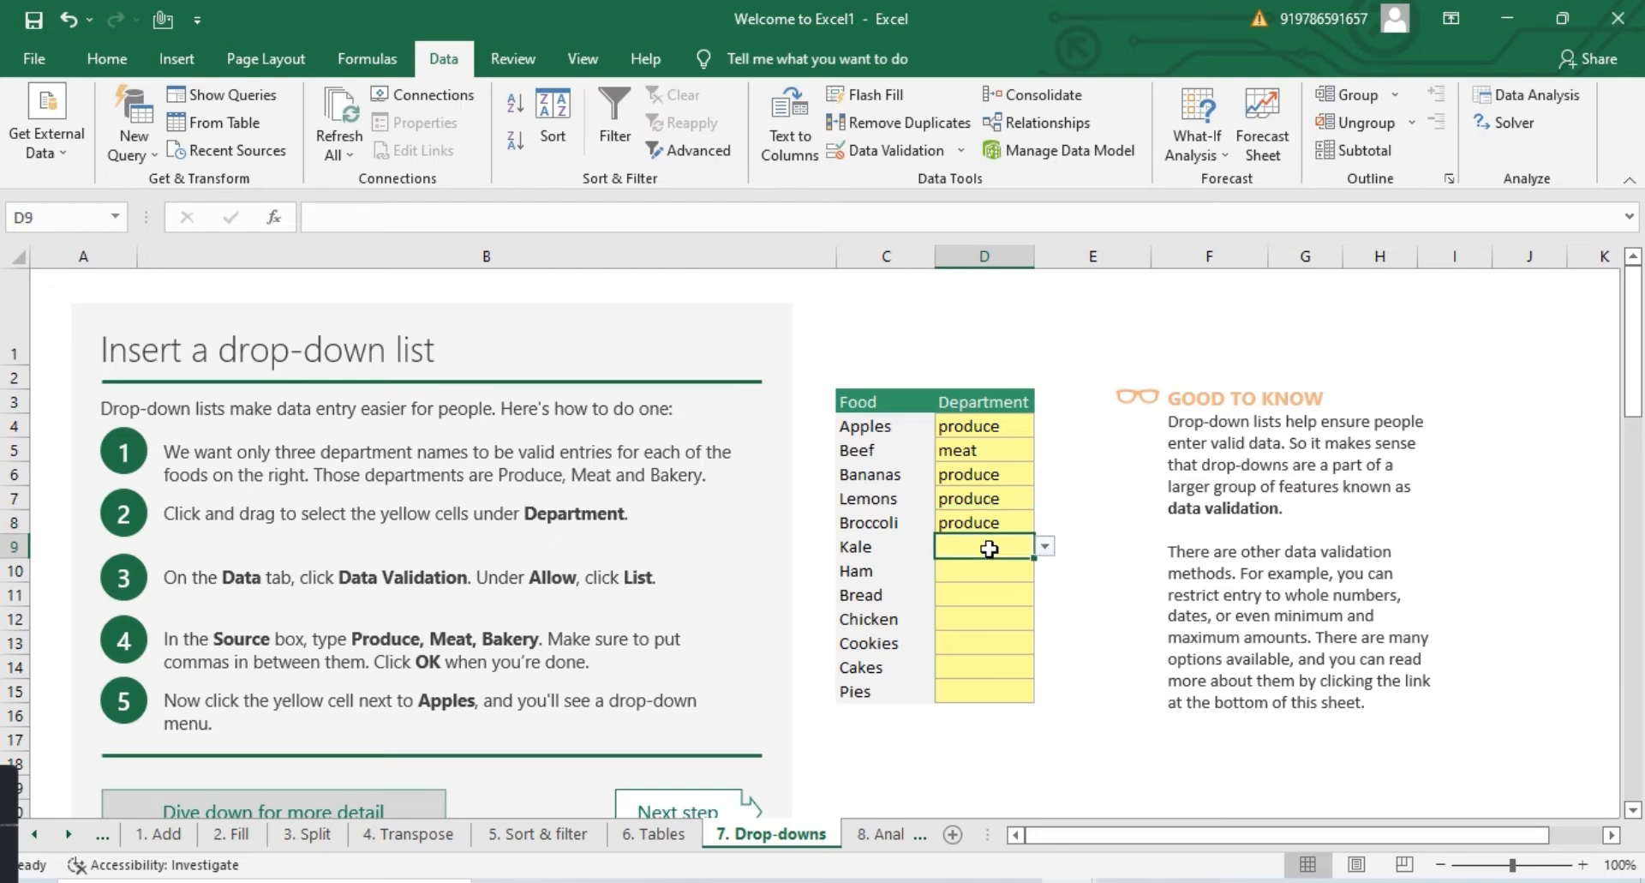
click(1046, 549)
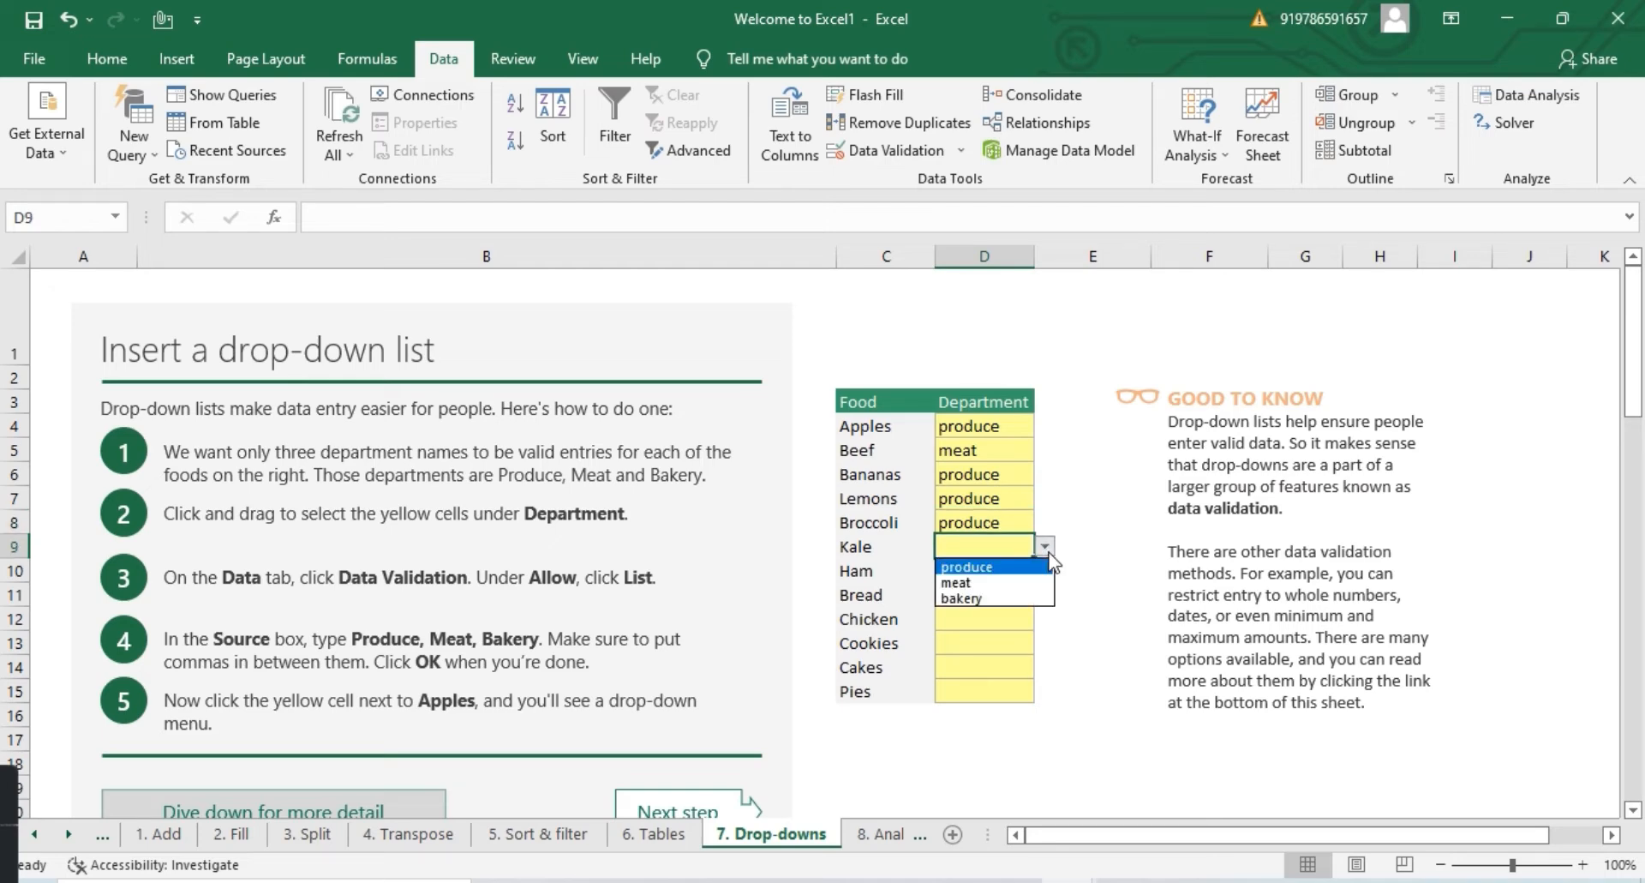
click(978, 583)
Step: Choose bakery as the department for both Ham and Bread from their drop-down lists
click(994, 569)
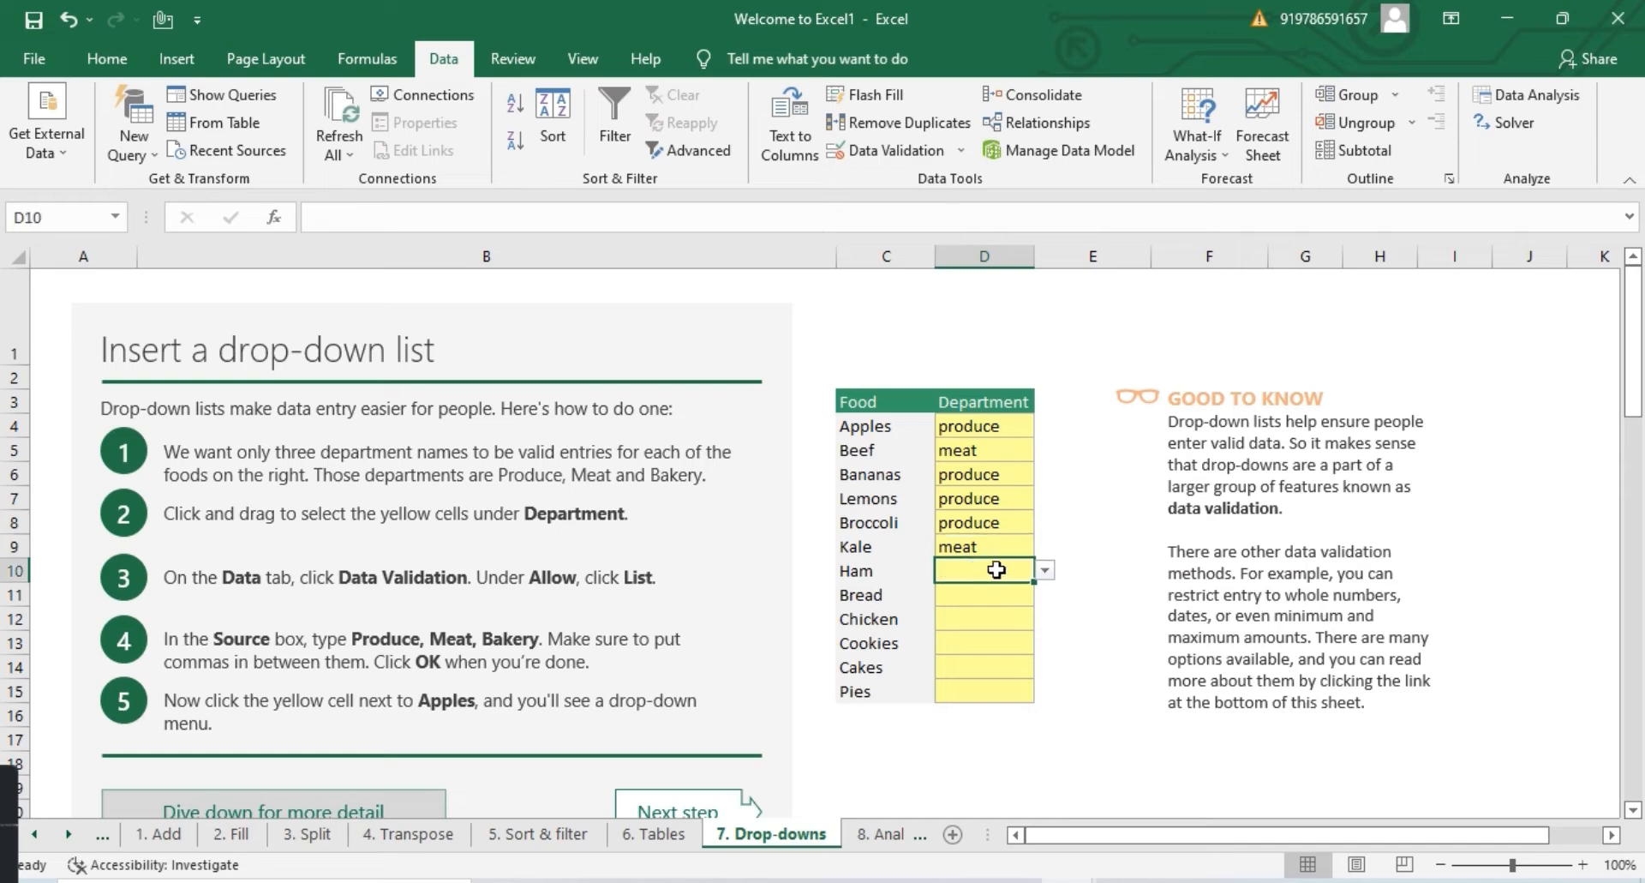
click(1046, 571)
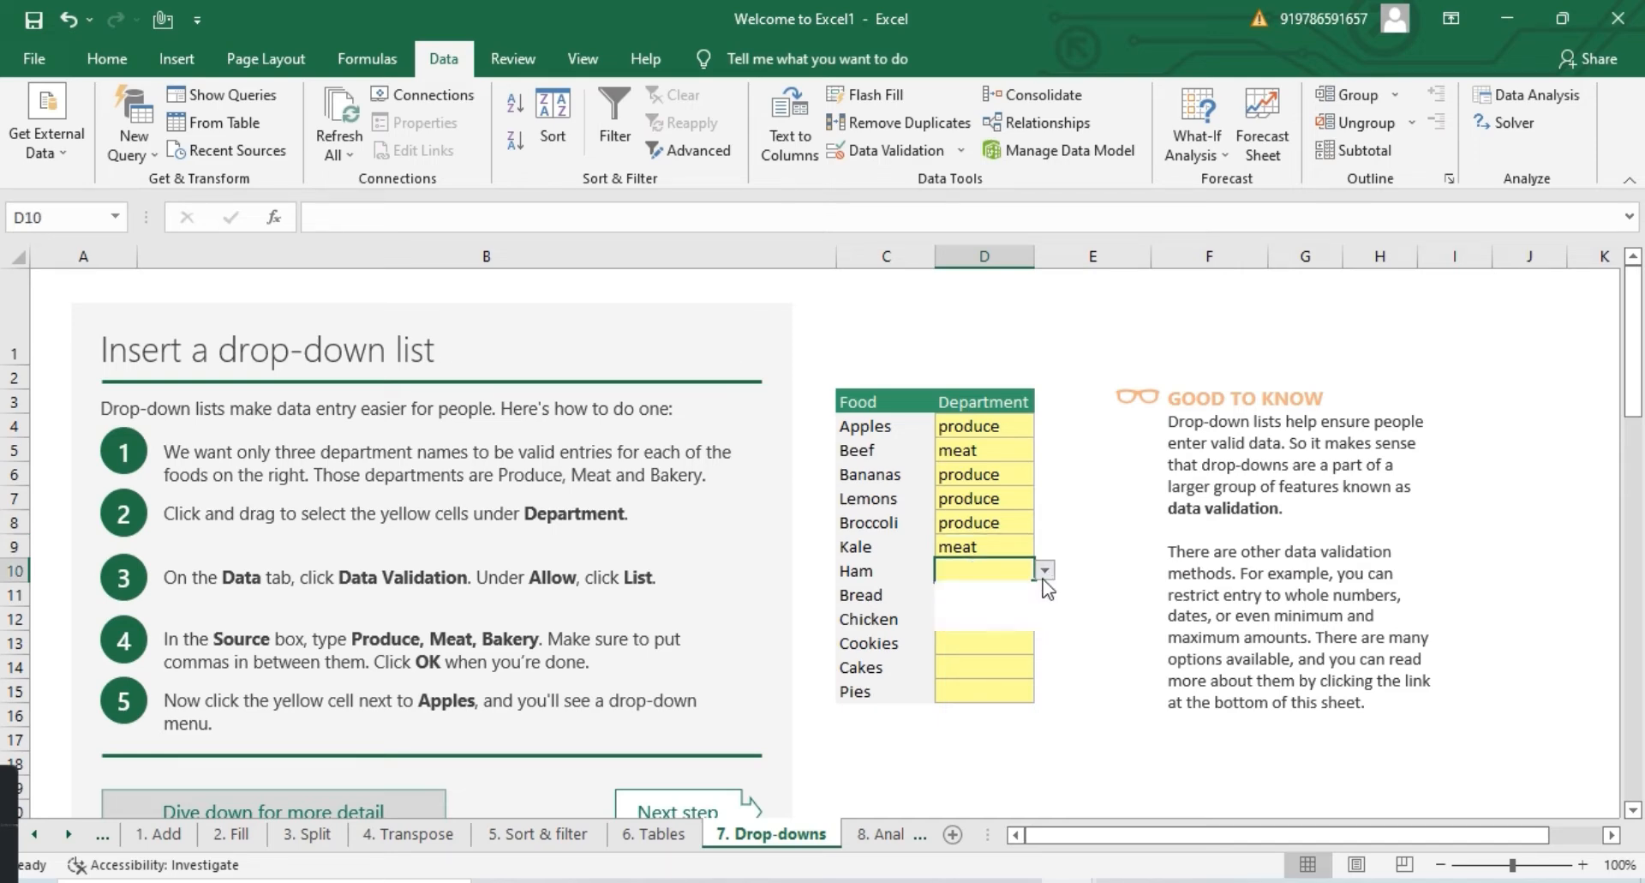
click(983, 620)
click(968, 605)
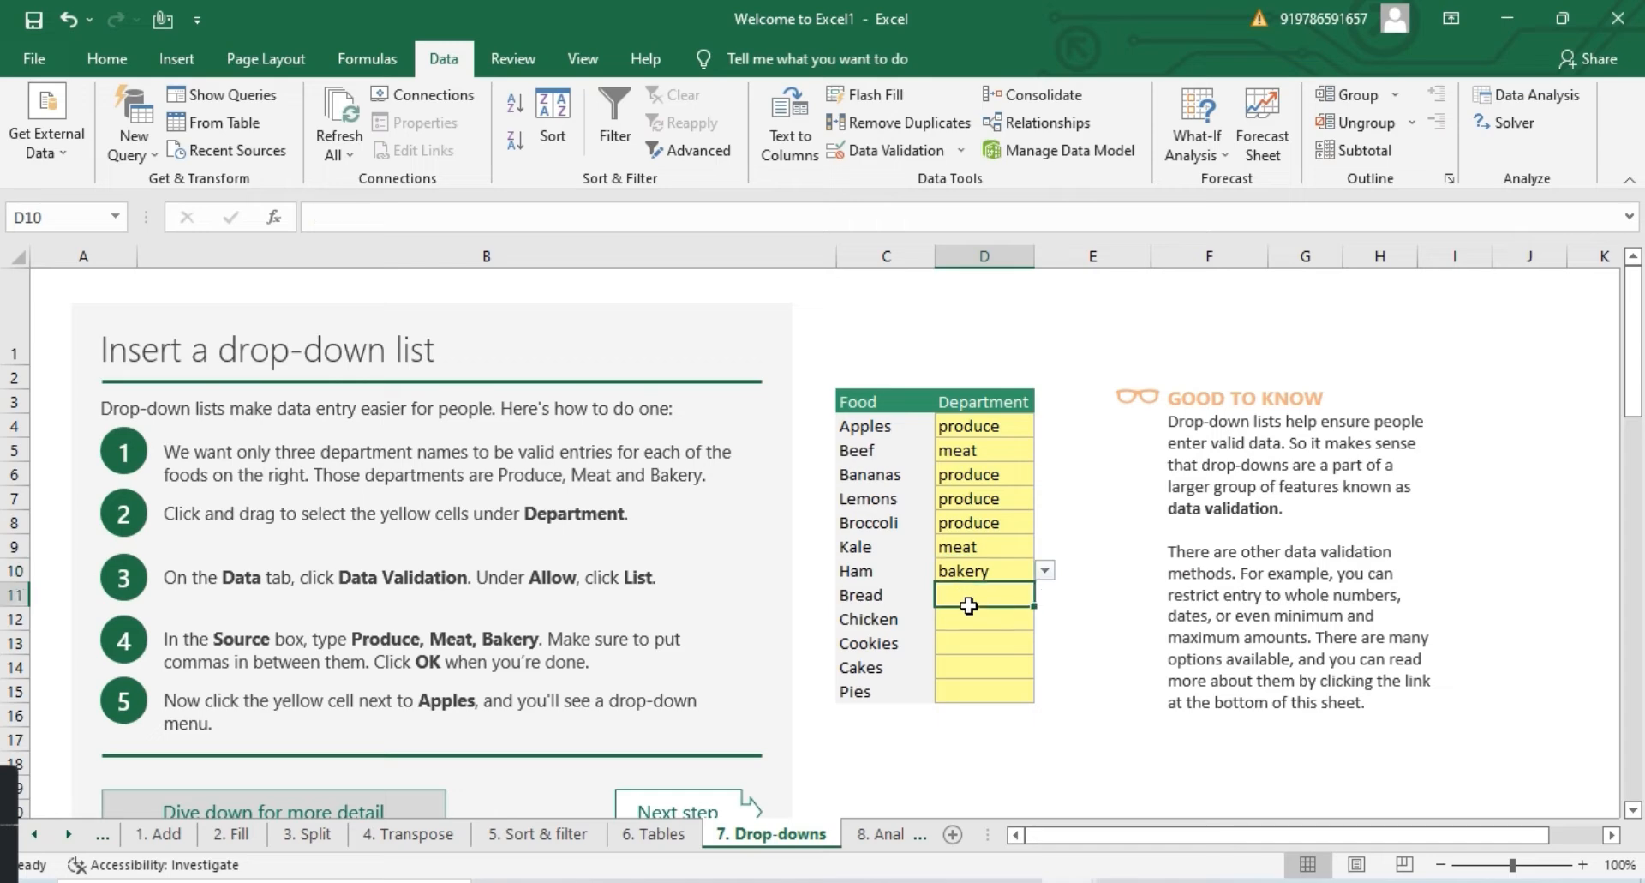
click(1044, 594)
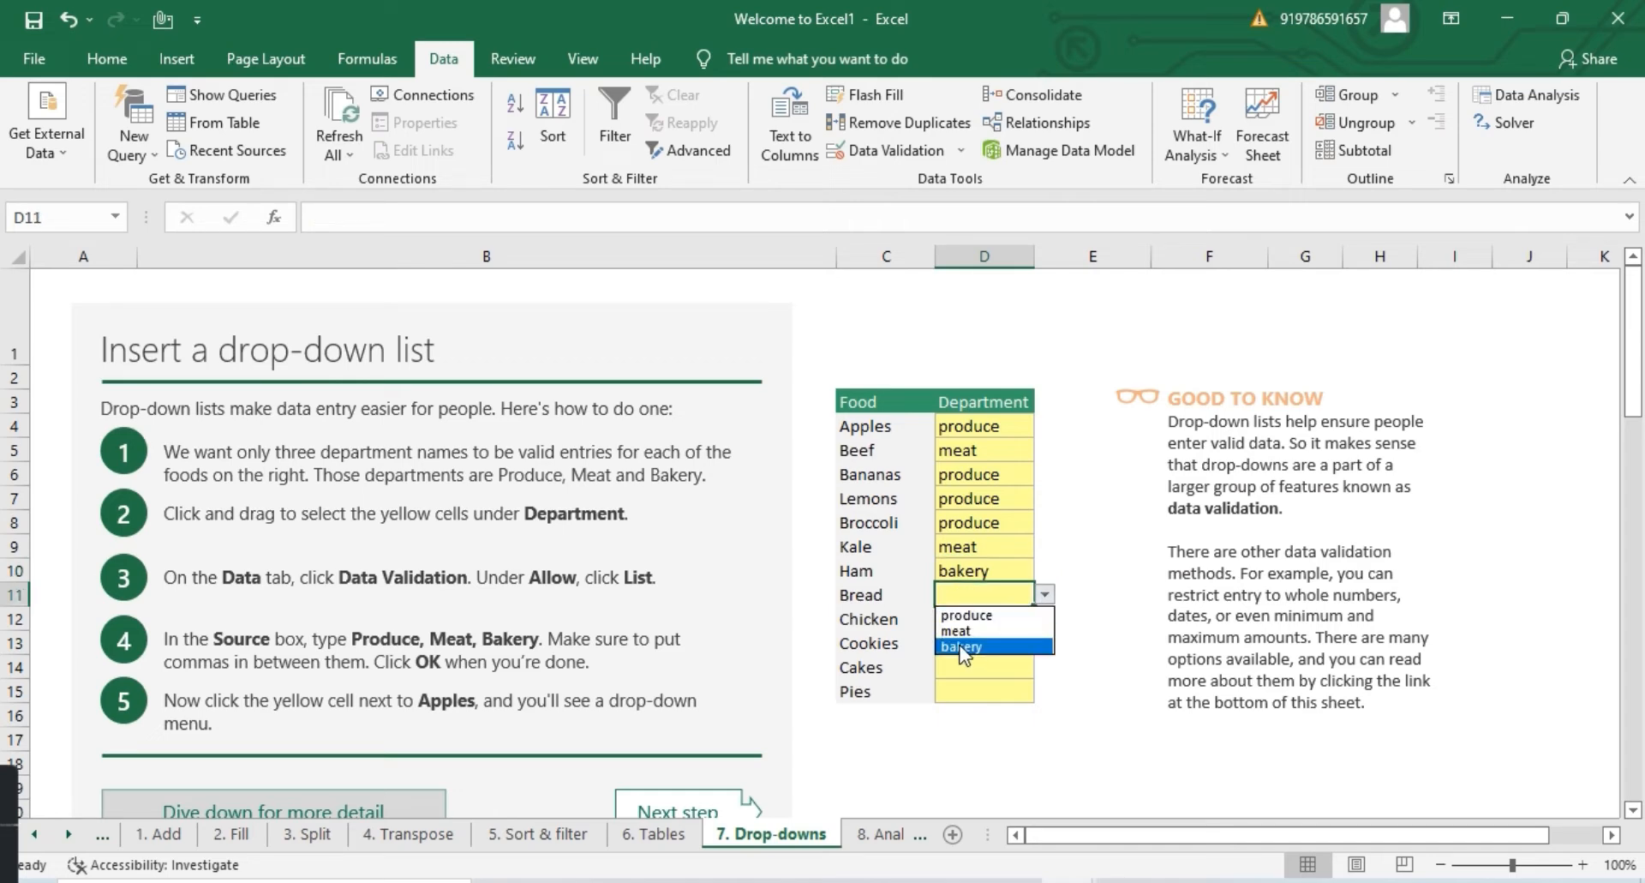
click(963, 649)
Step: Choose meat for Chicken and bakery for Cookies from the Department drop-down lists
click(957, 639)
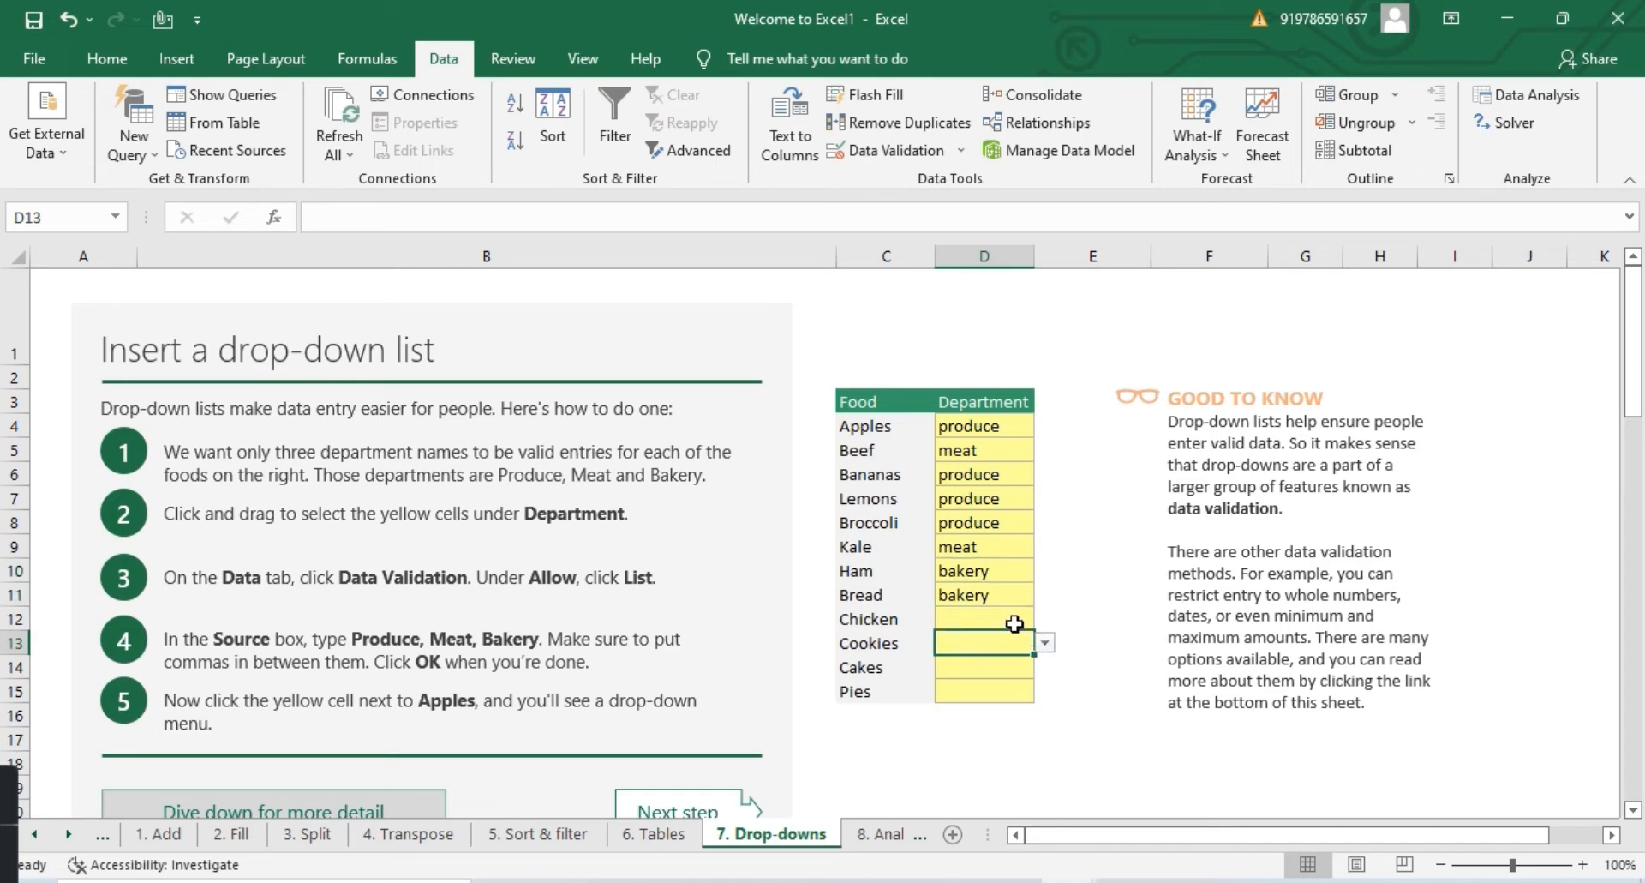
click(1013, 624)
click(1045, 618)
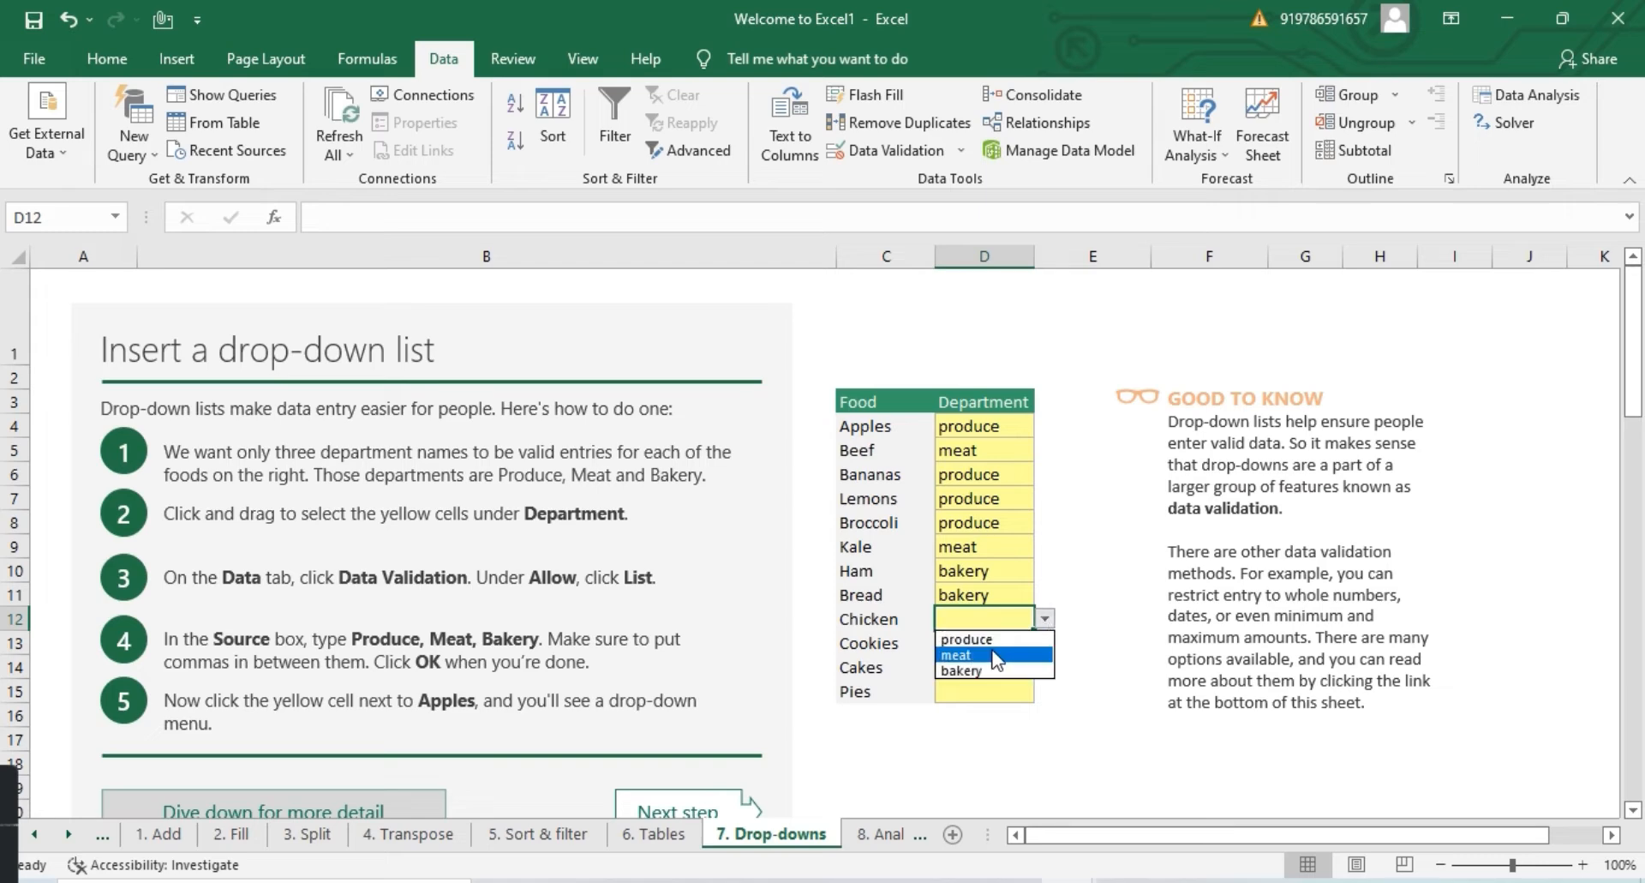
click(994, 657)
click(1028, 644)
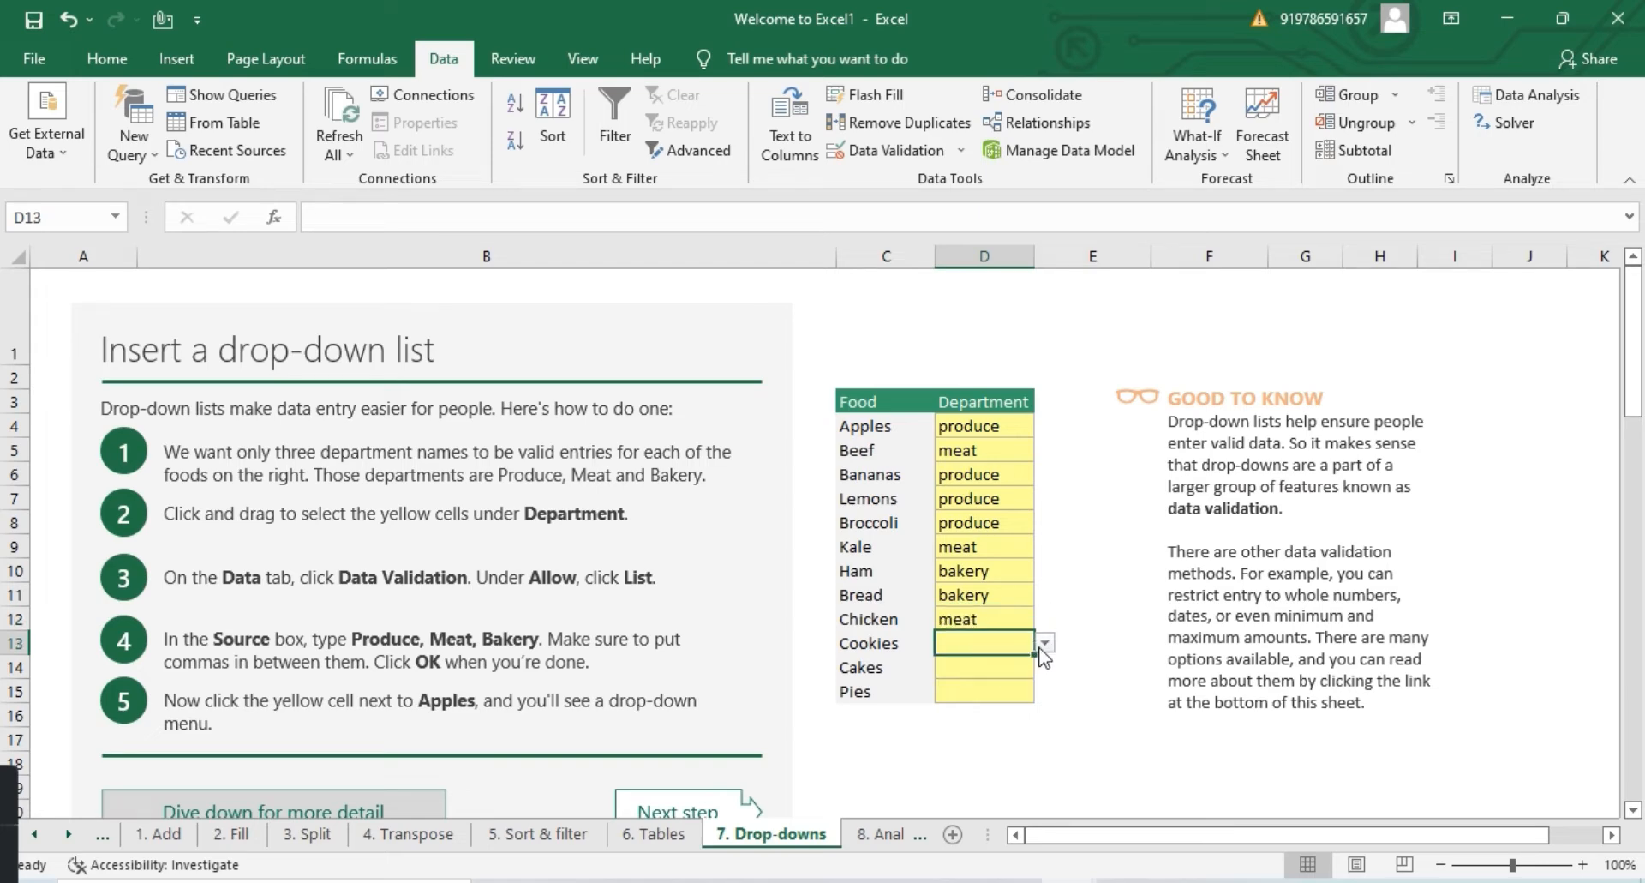
click(1044, 645)
click(964, 688)
Step: Choose bakery for Cakes and produce for Pies from the Department drop-down lists
click(967, 675)
click(1045, 667)
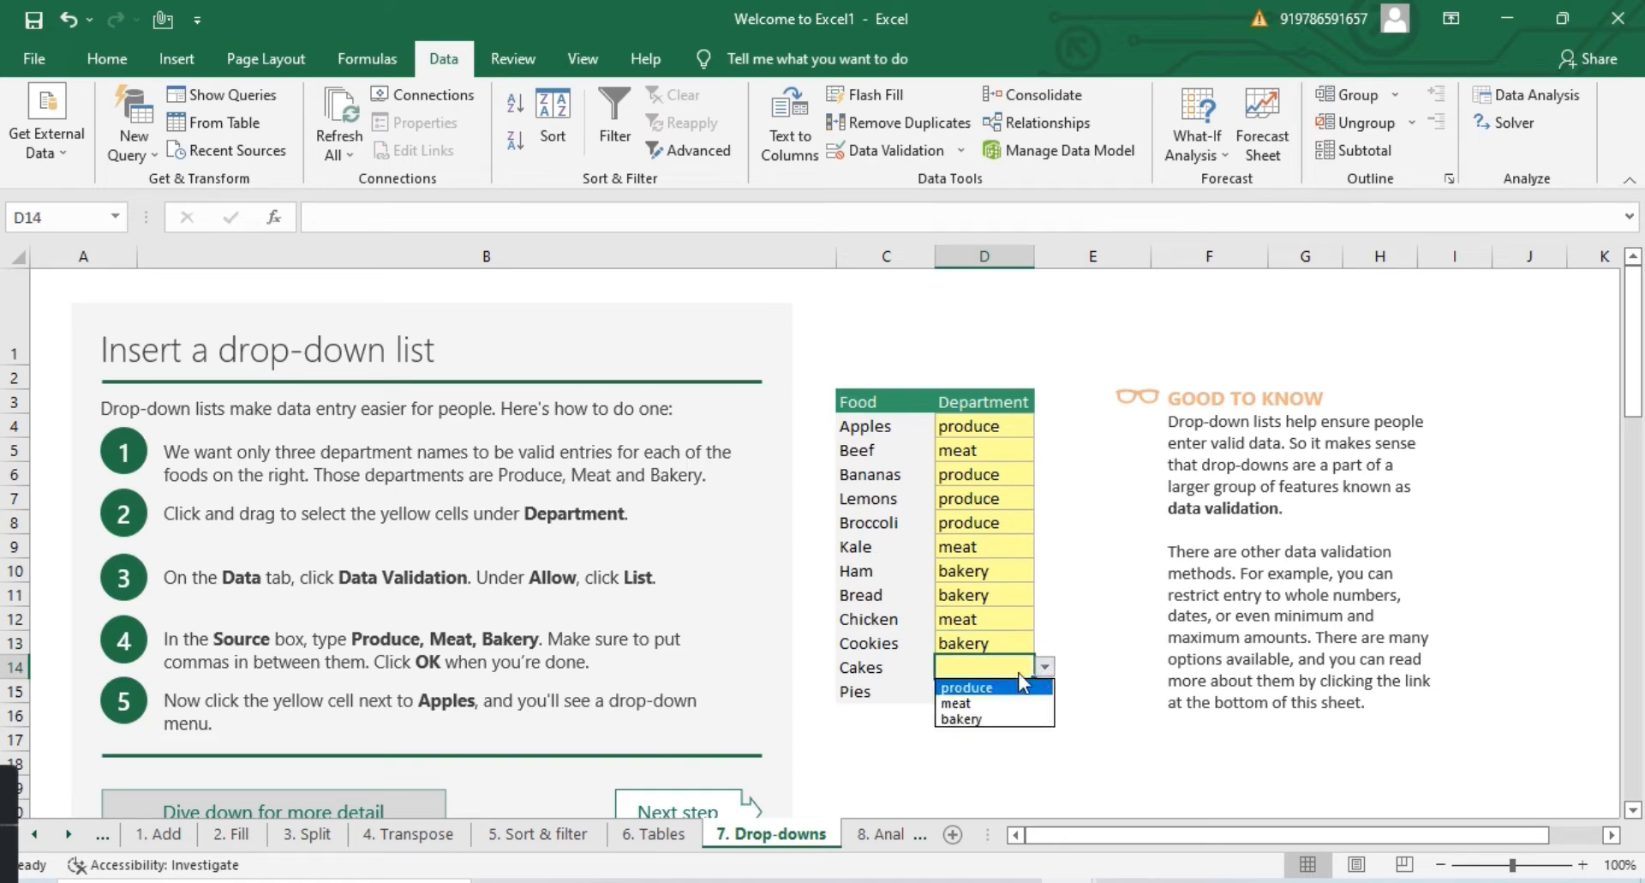
click(964, 718)
click(964, 692)
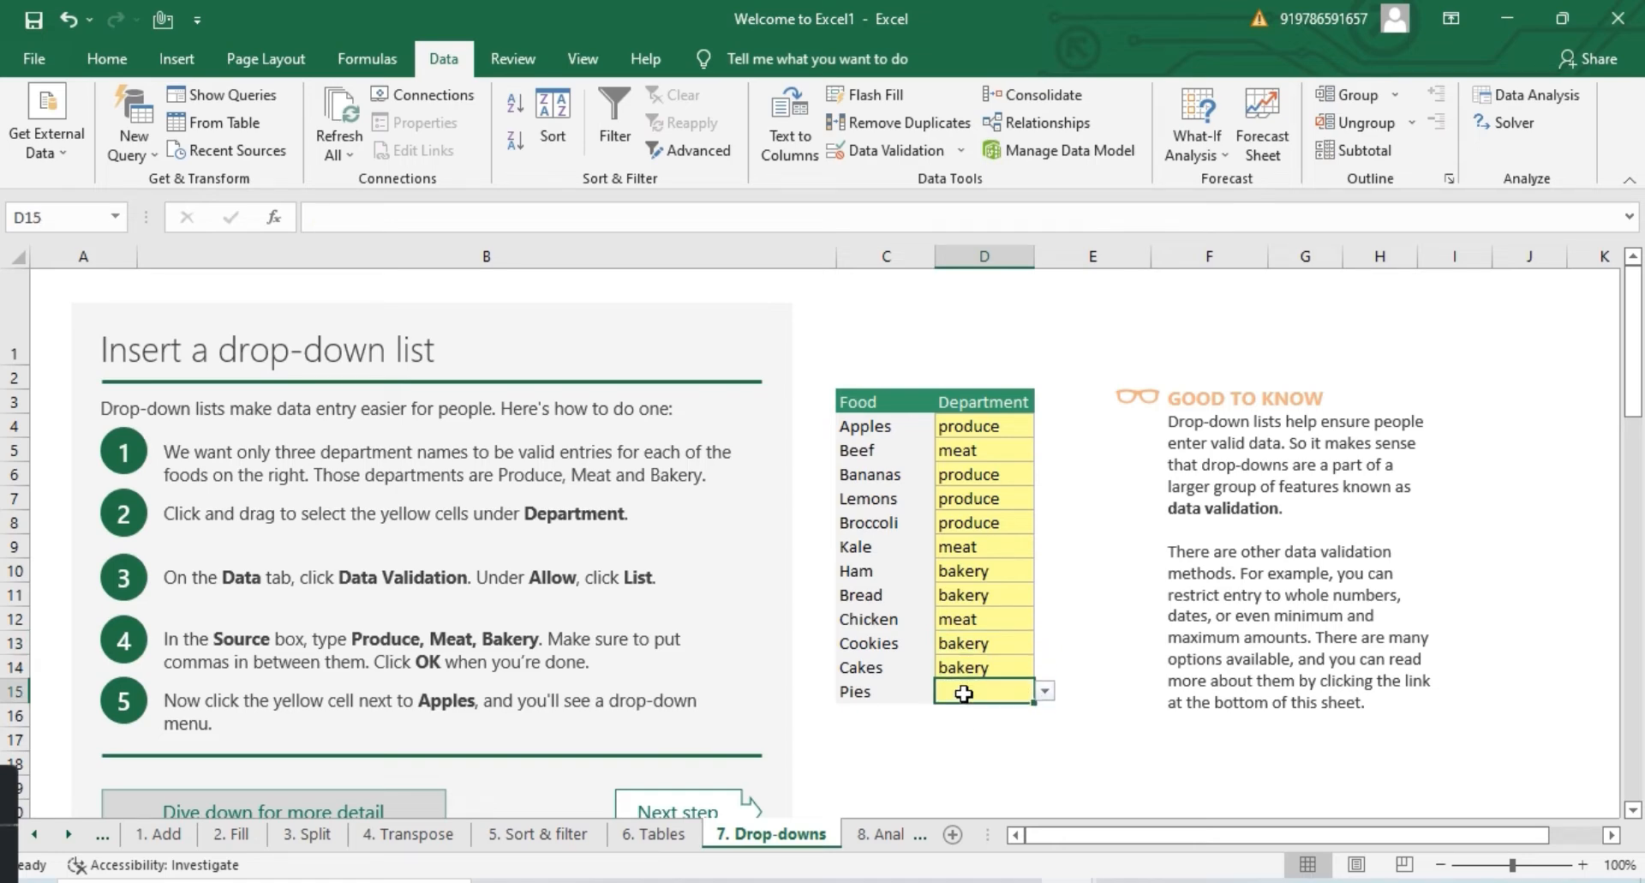
click(1045, 690)
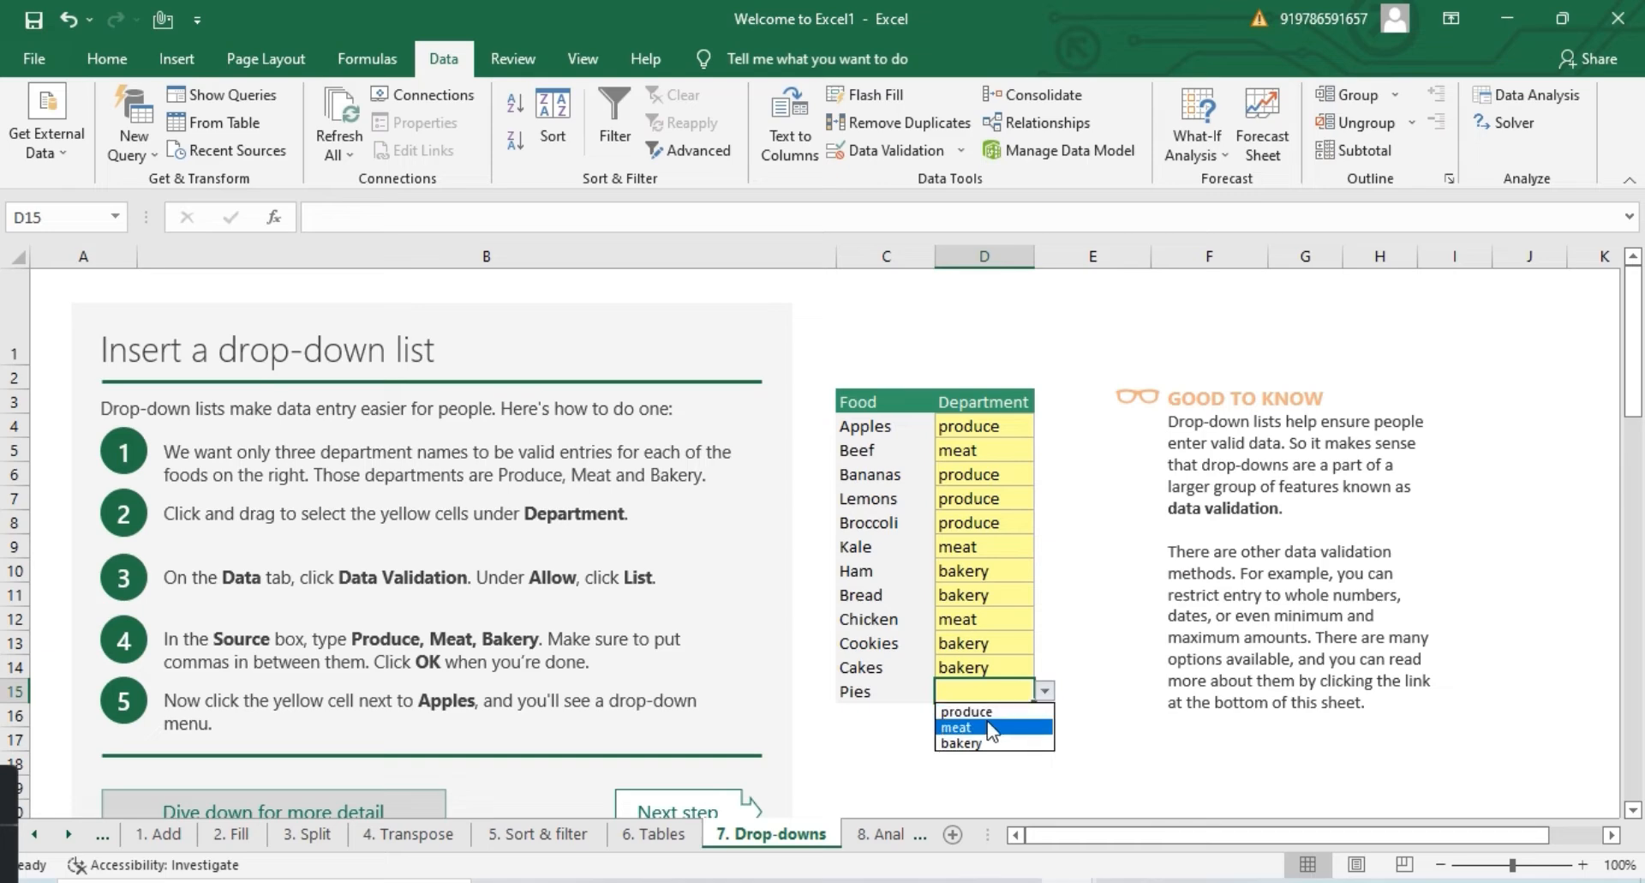
click(987, 712)
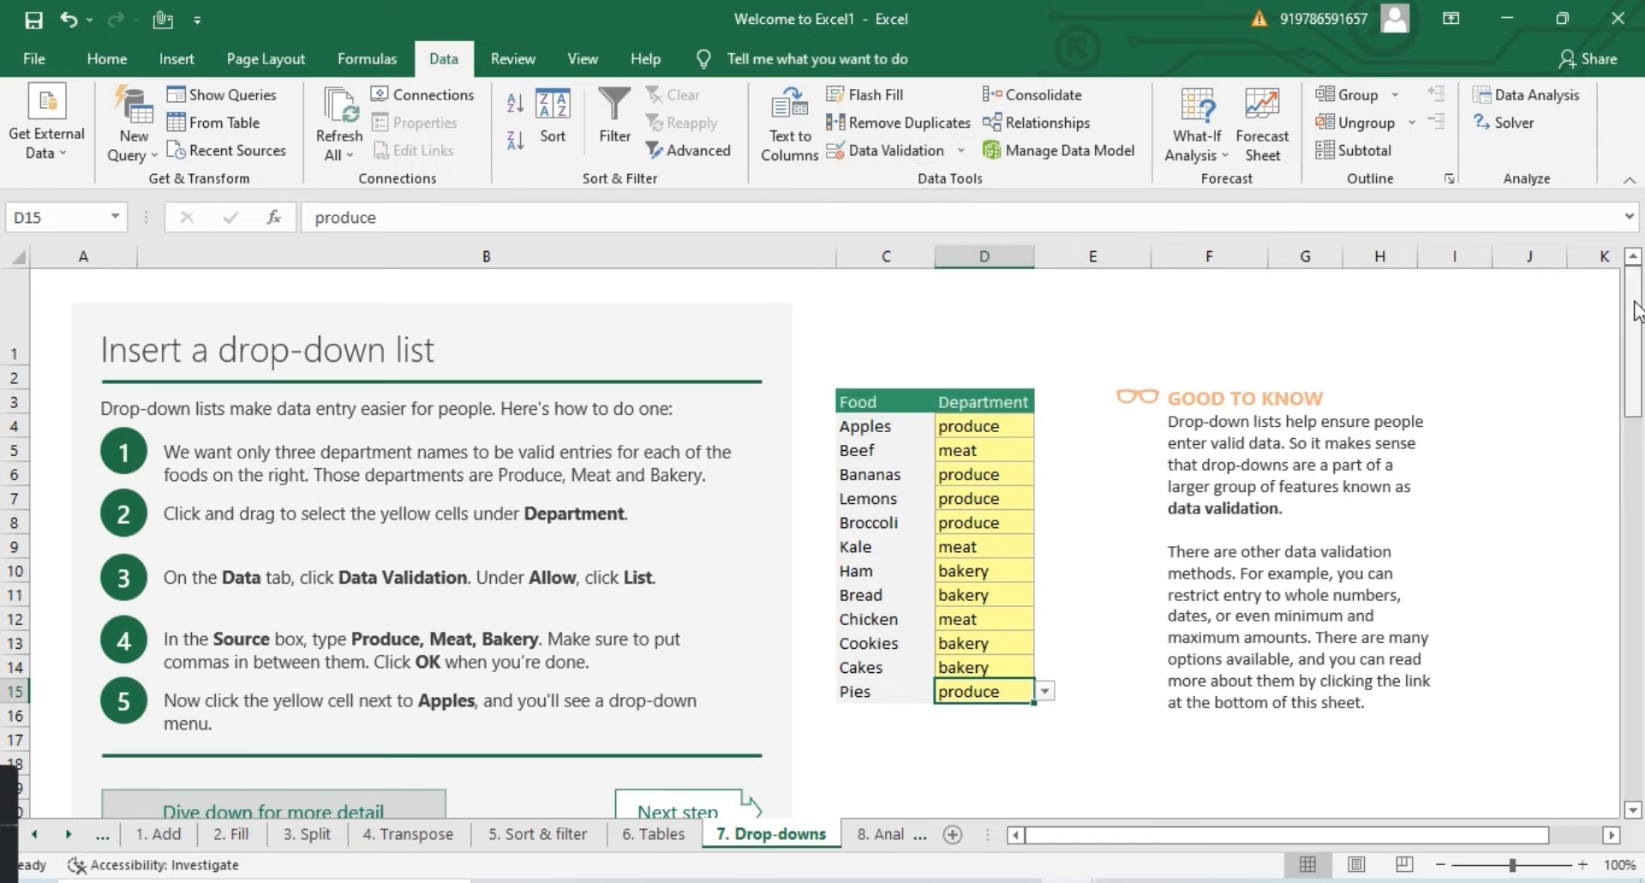
drag(1636, 308, 1636, 321)
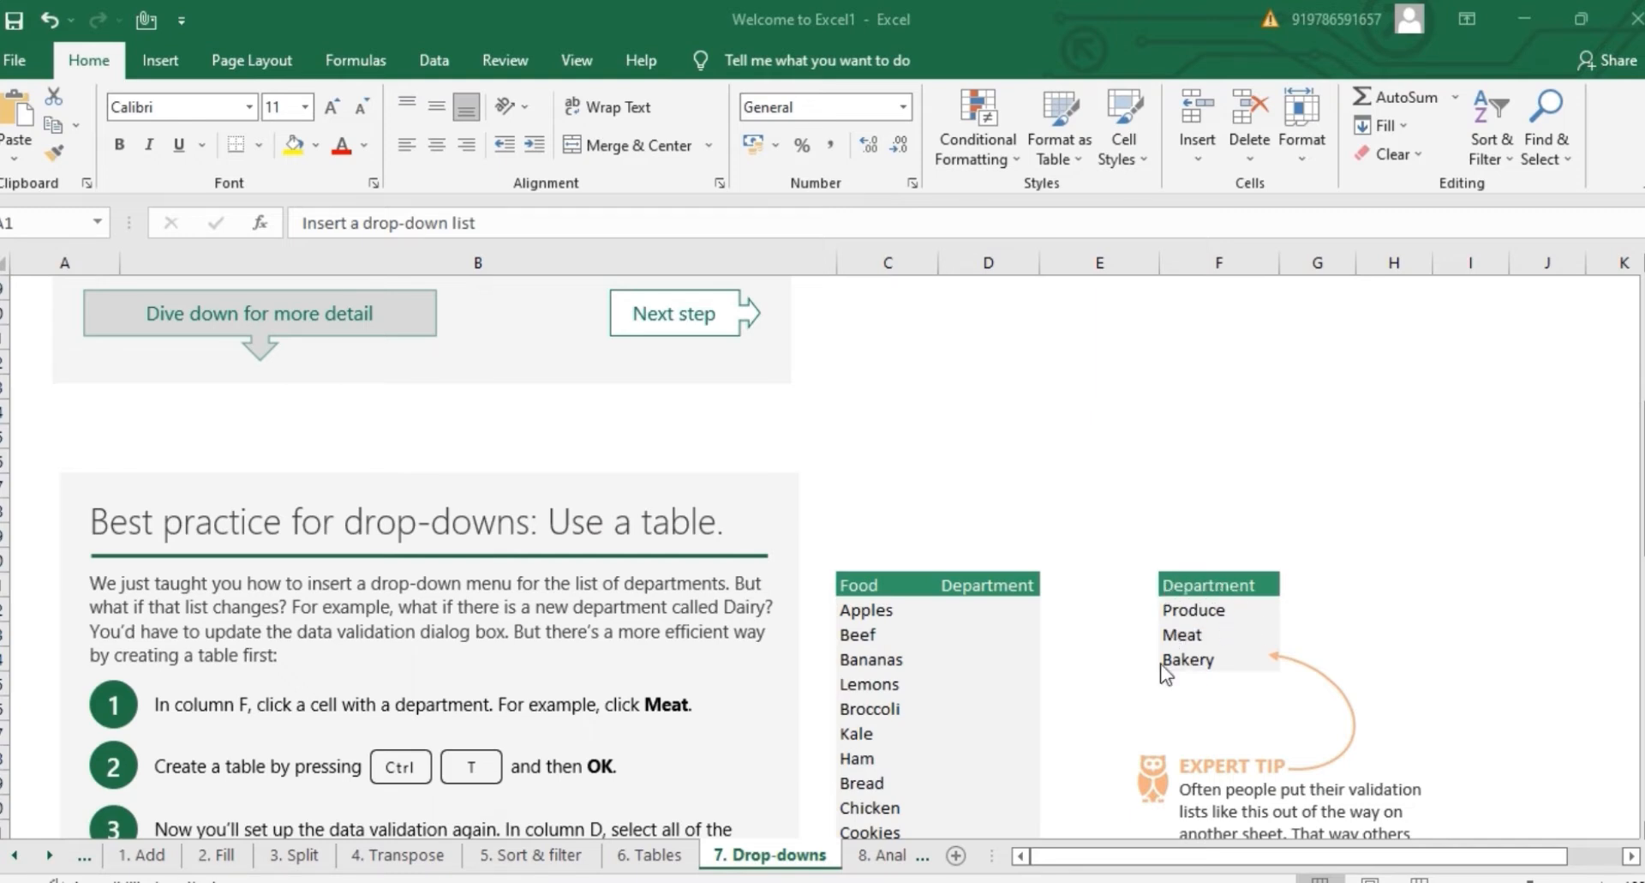
click(1212, 577)
click(1208, 583)
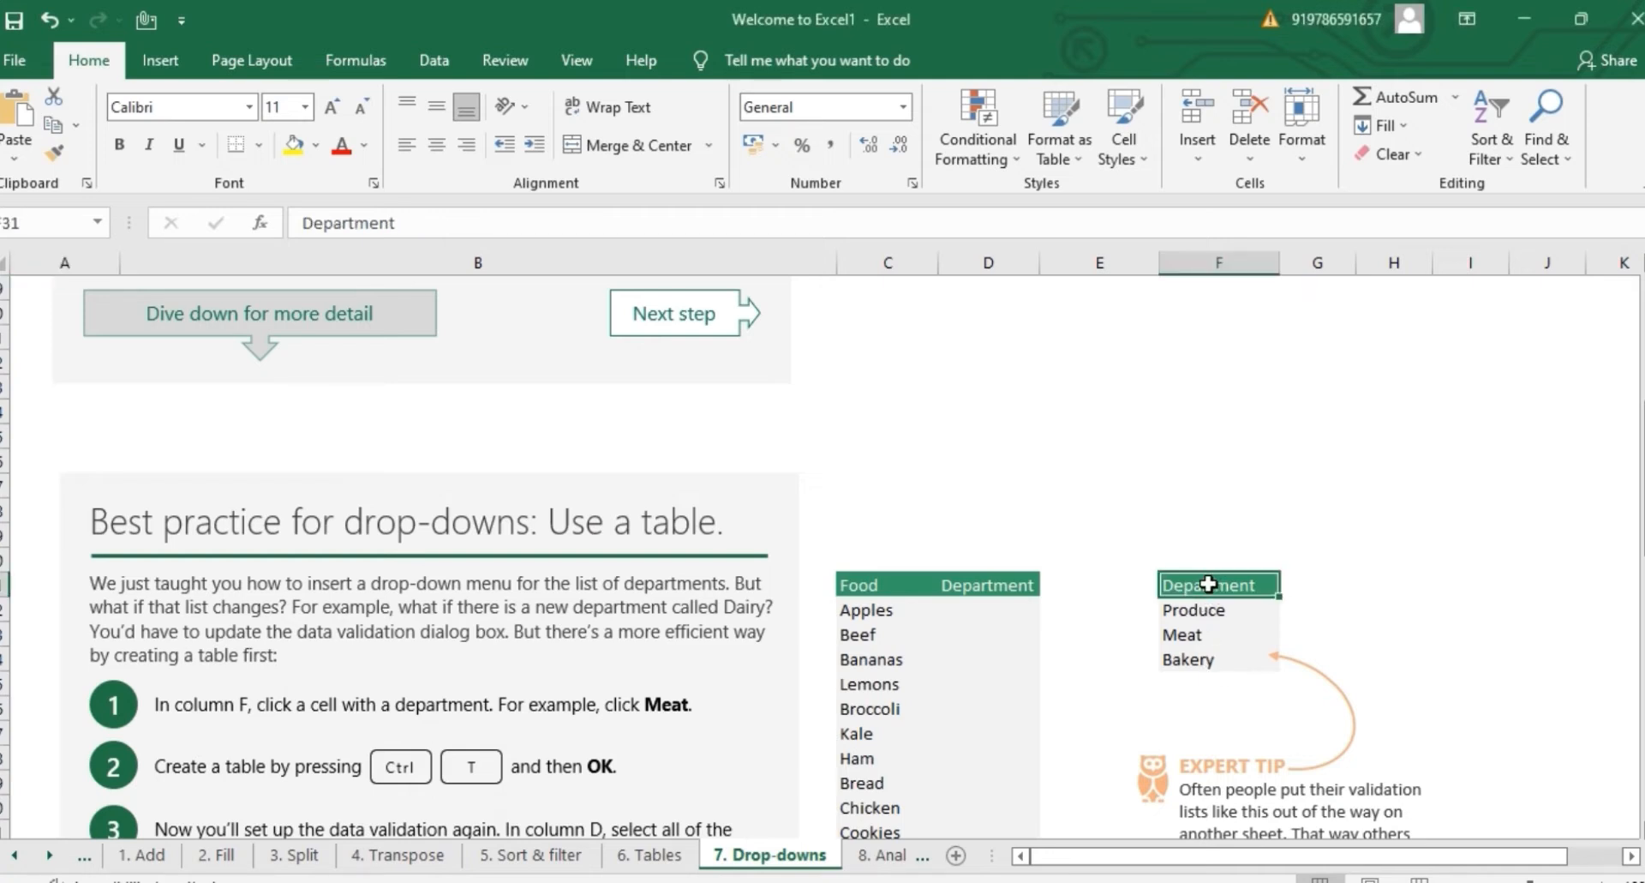
key(shift+Down)
key(shift+Down)
key(shift+Down)
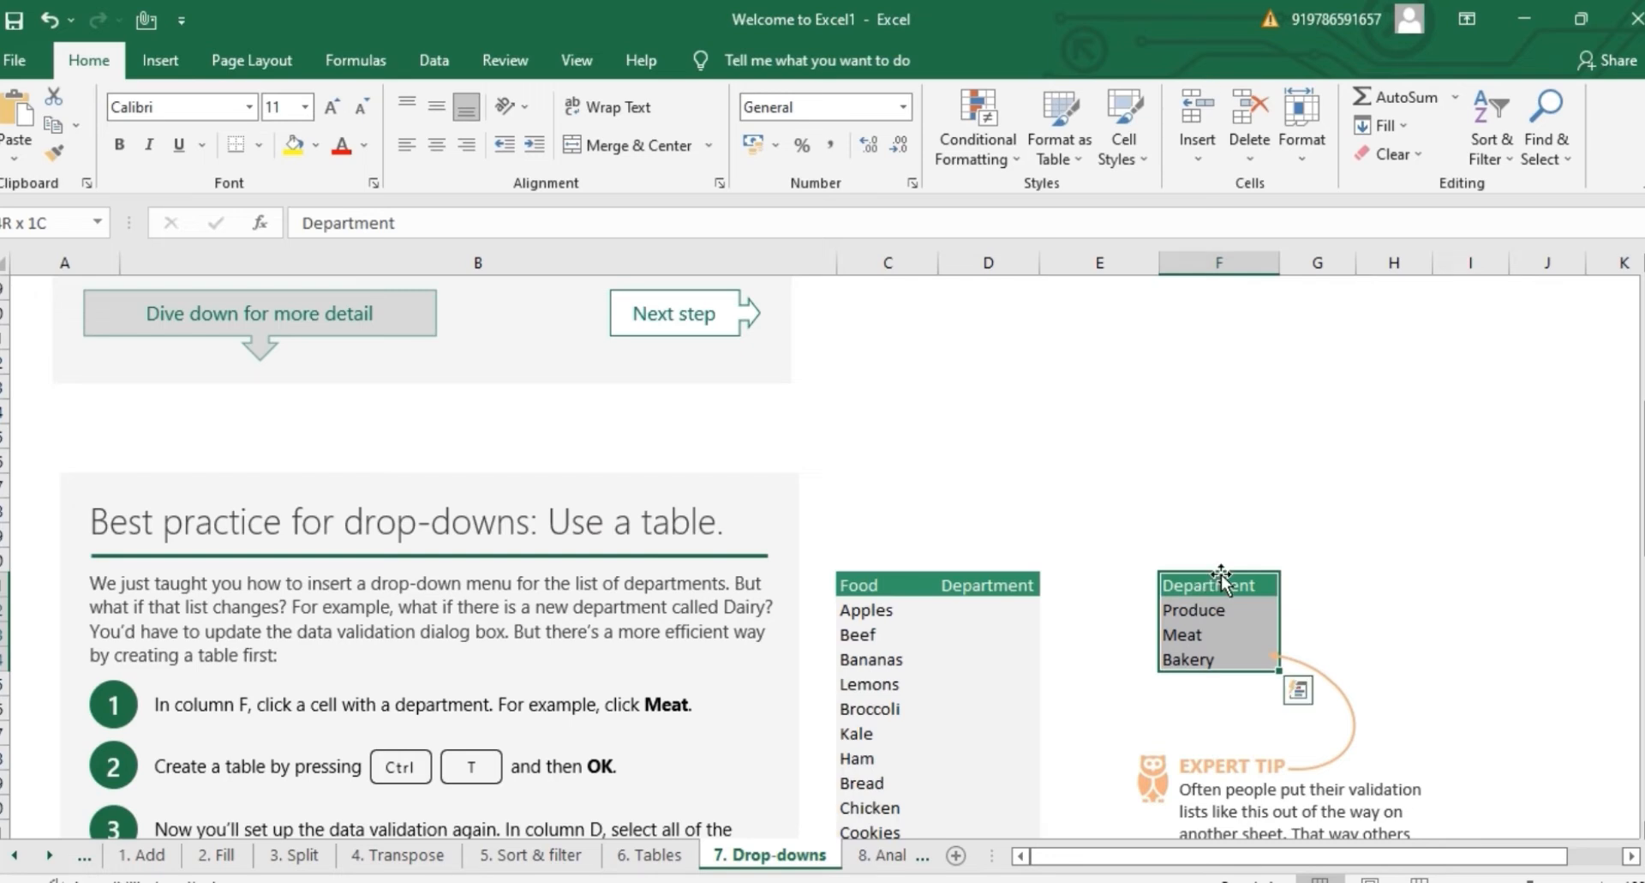
Step: Create a table without headers from the Produce, Meat and Bakery cells in F32:F34
click(1206, 605)
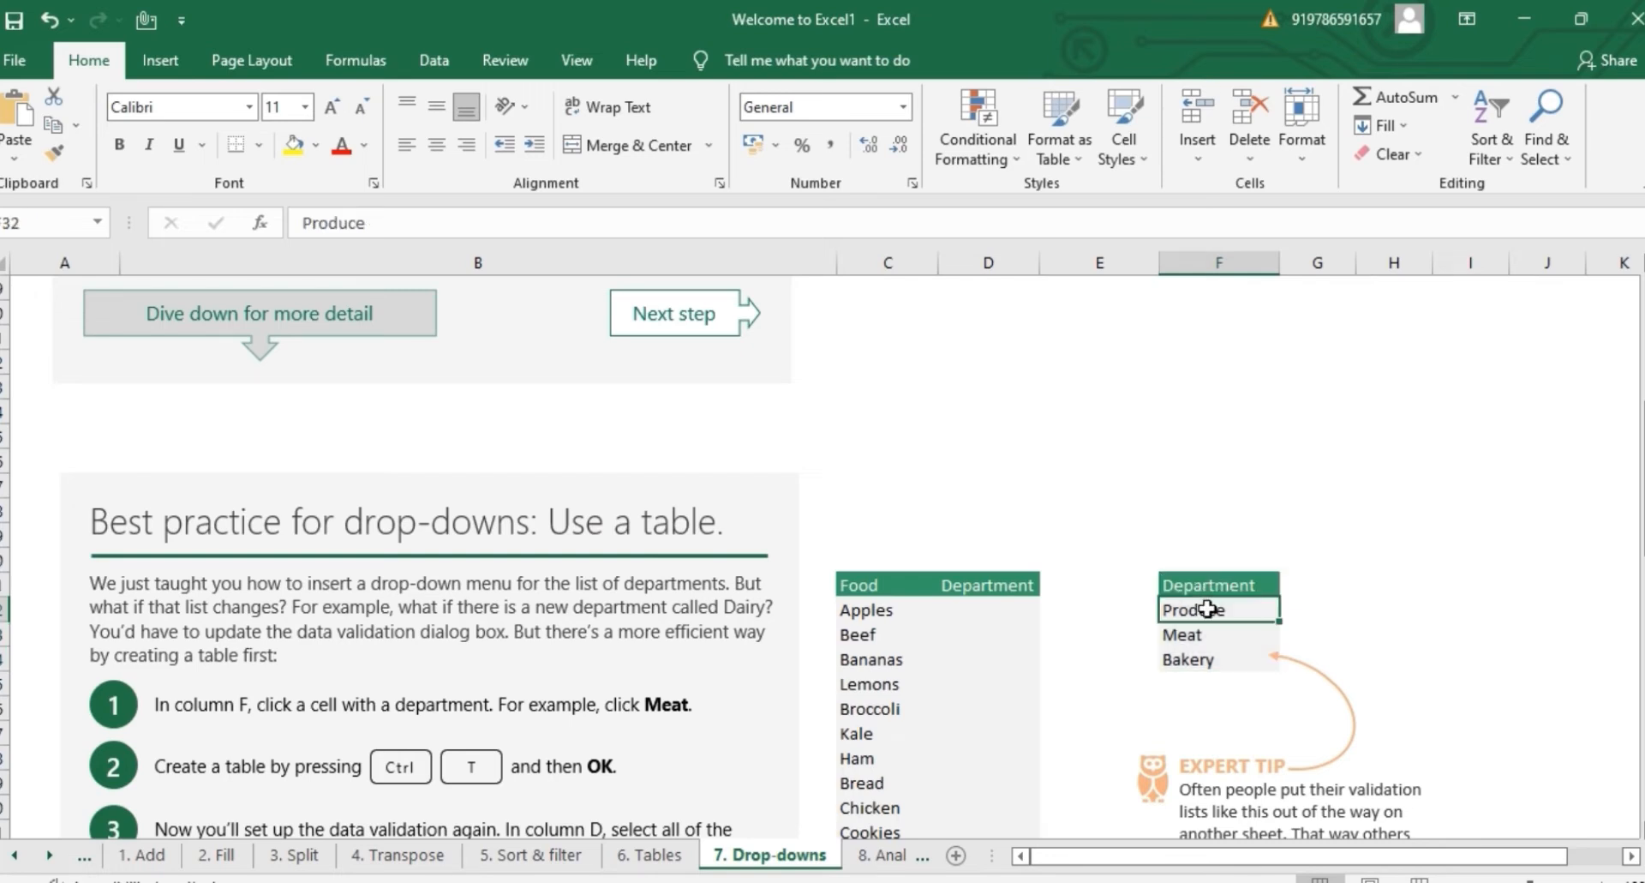
key(shift+Down)
key(shift+Down)
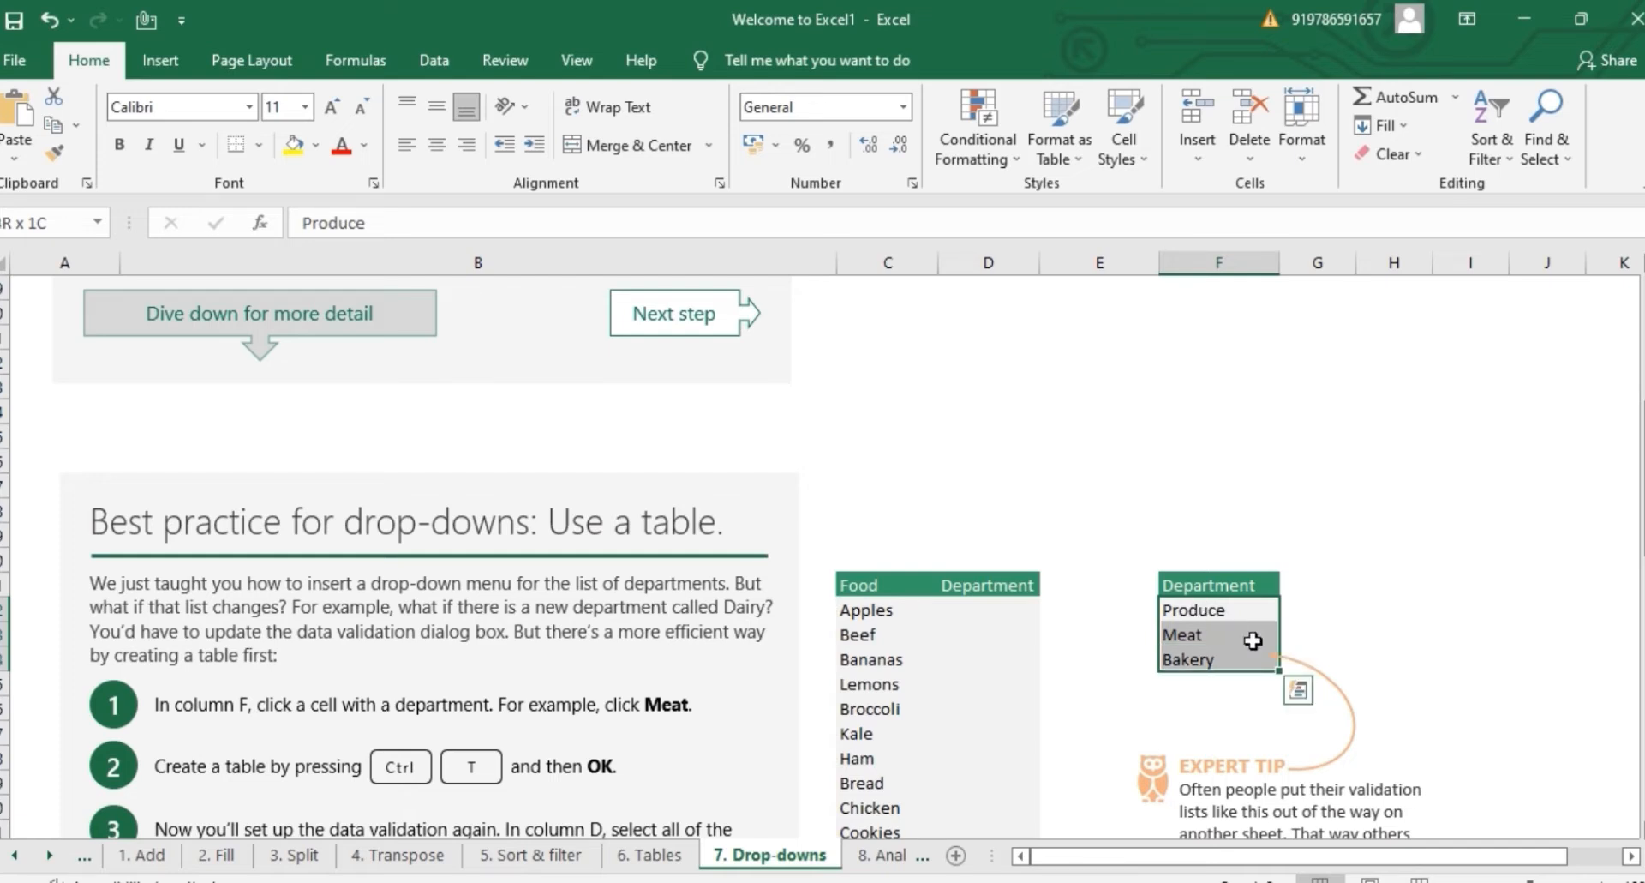
click(167, 63)
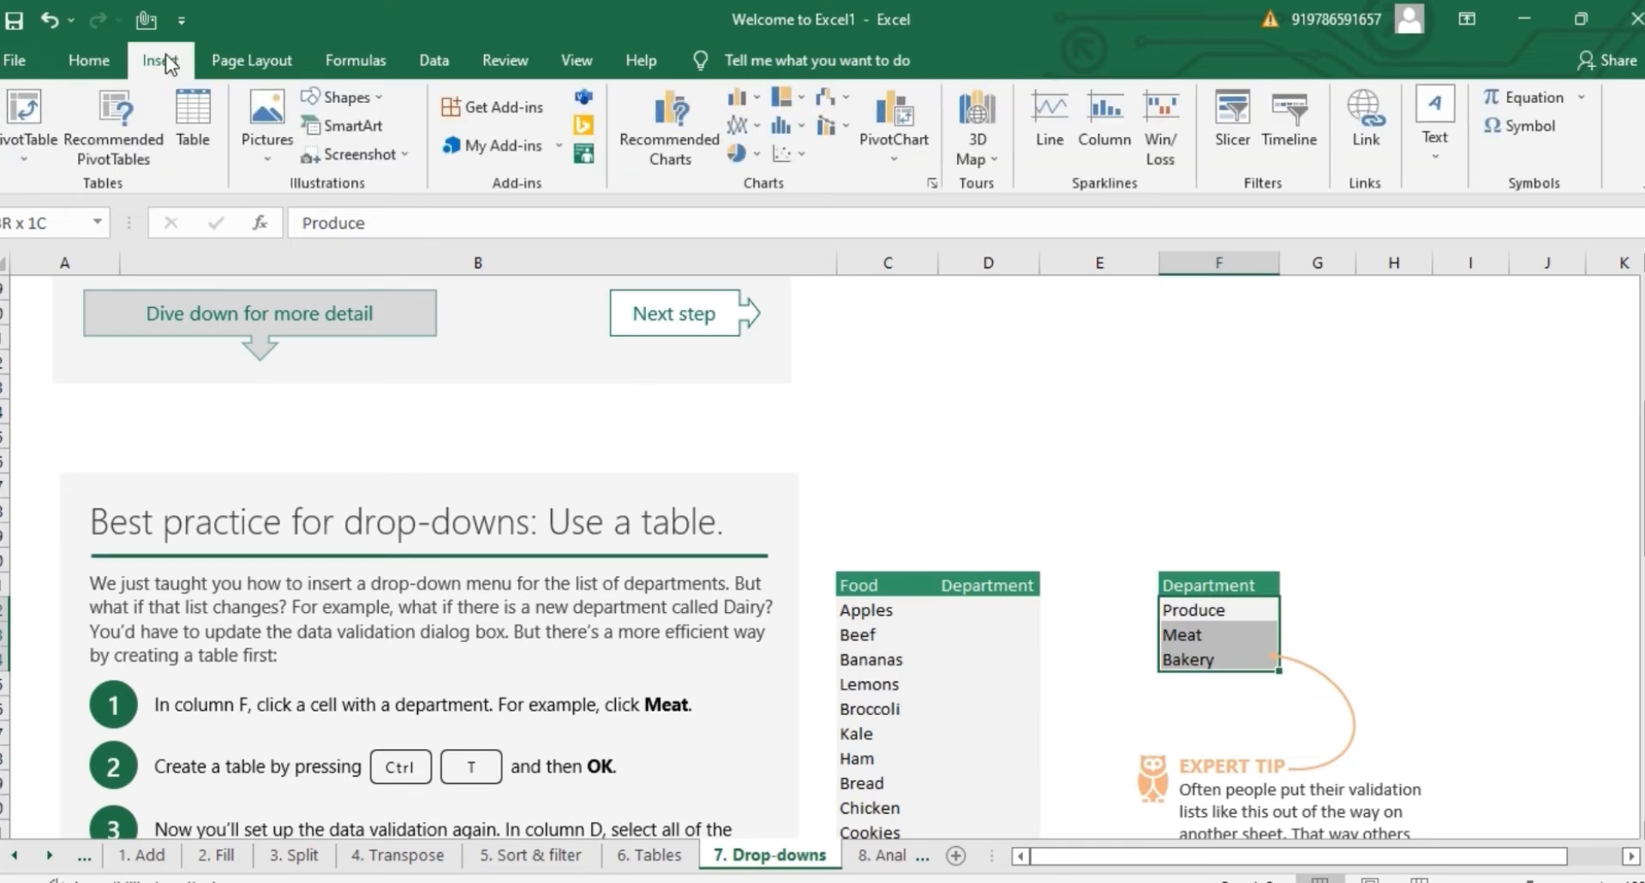
click(190, 120)
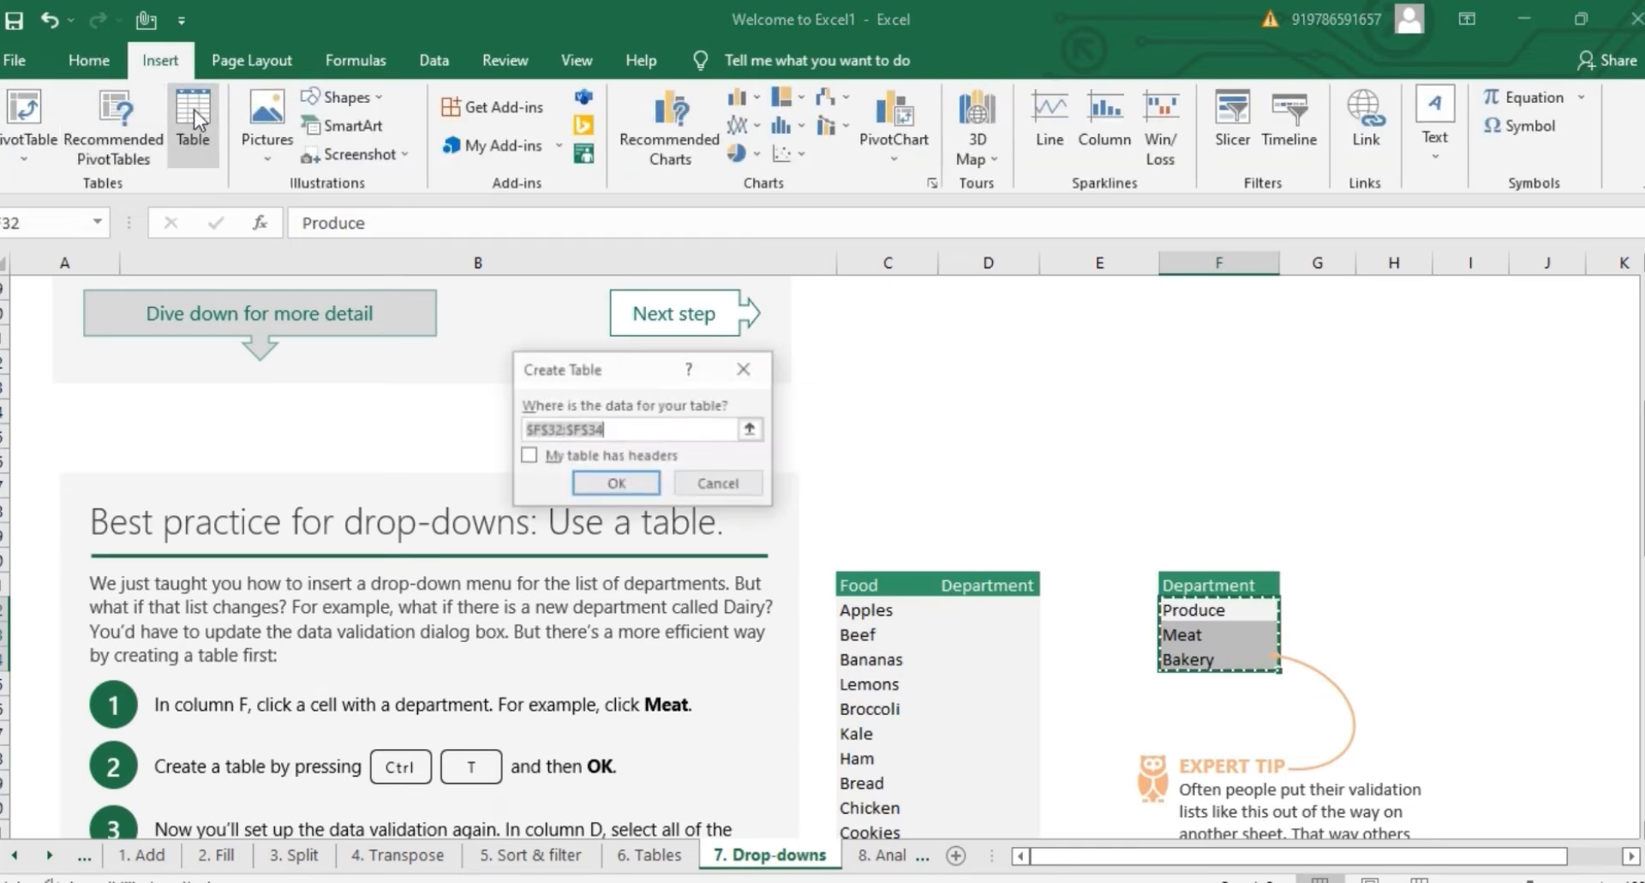
click(621, 483)
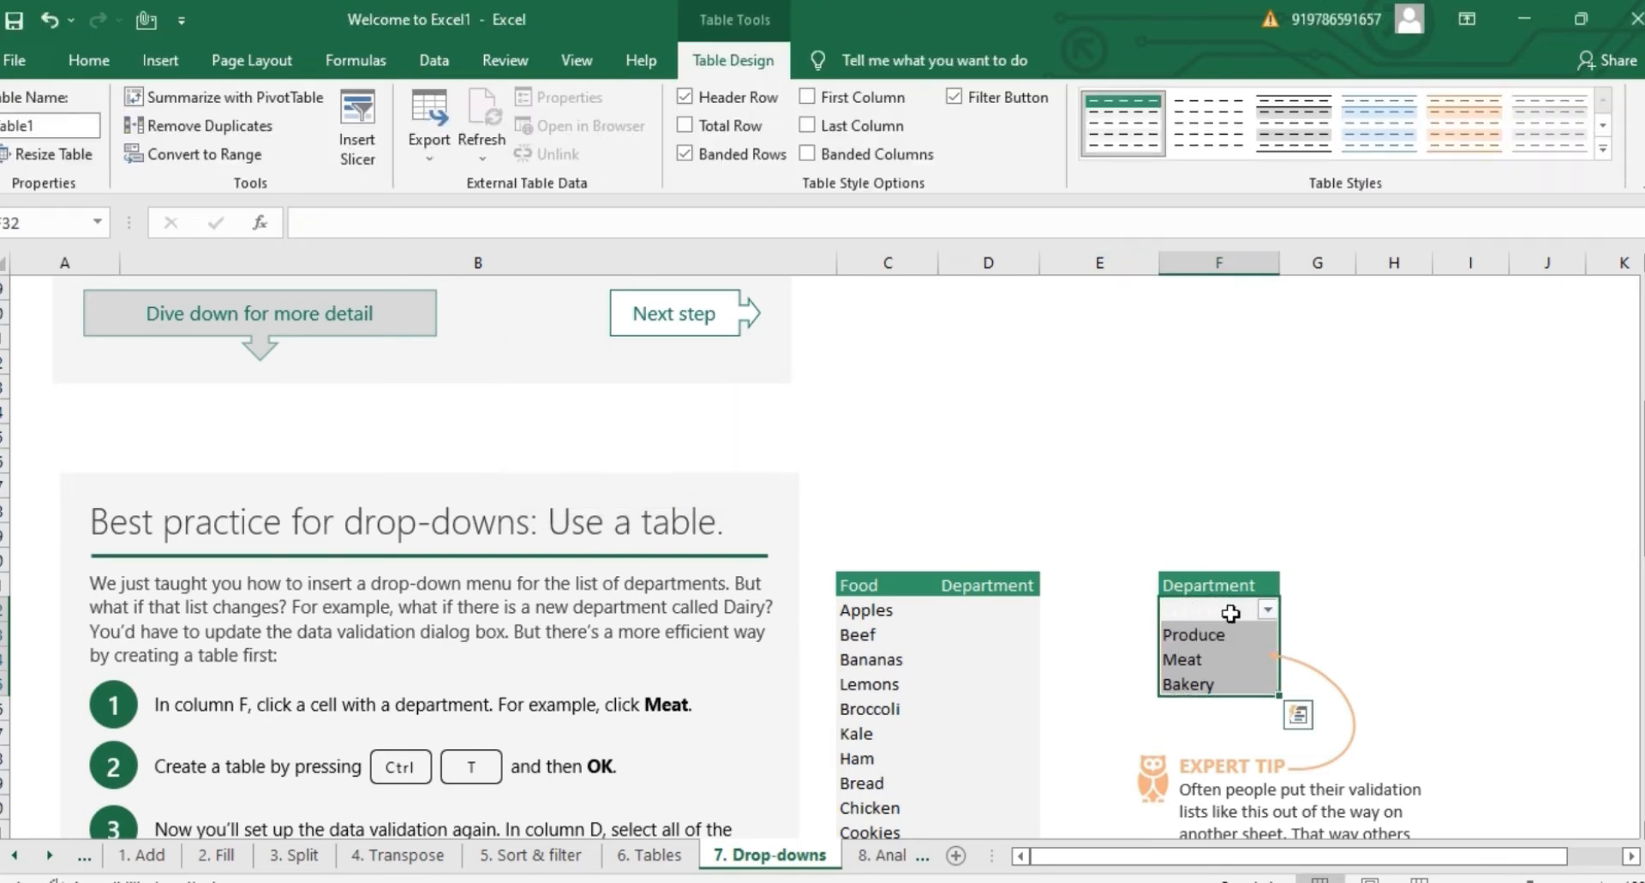
Step: Set data validation to allow List for the blank Department cells from Apples to Pies in column D
click(976, 610)
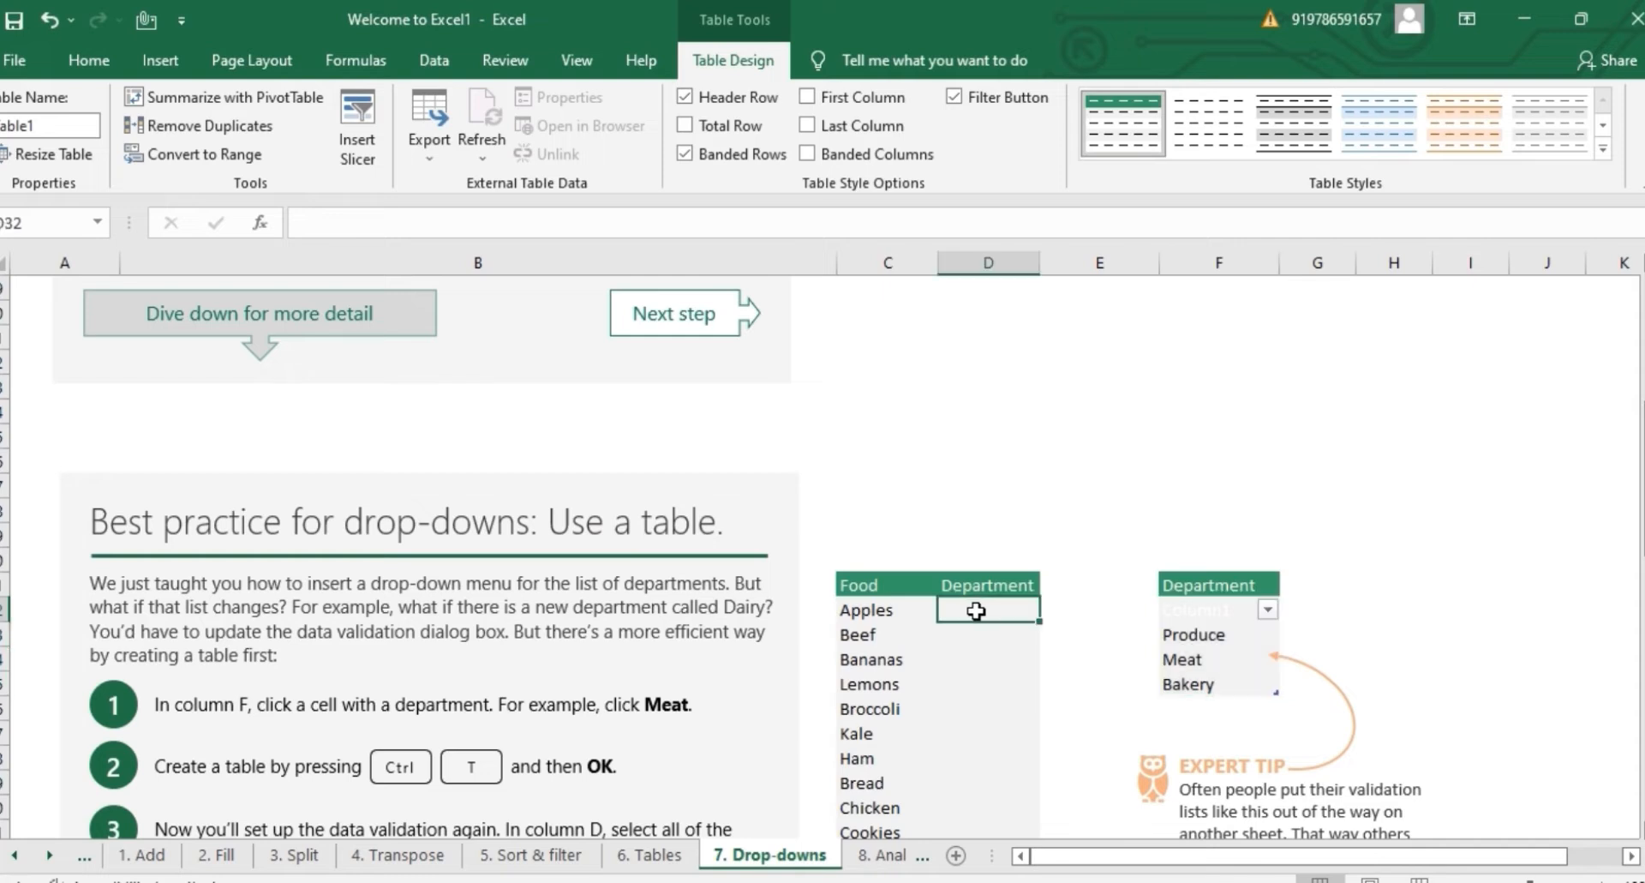
key(shift+Down)
key(shift+Down)
key(shift+Down)
key(shift+Down)
key(shift+Down)
key(shift+Down)
key(shift+Down)
key(shift+Down)
key(shift+Down)
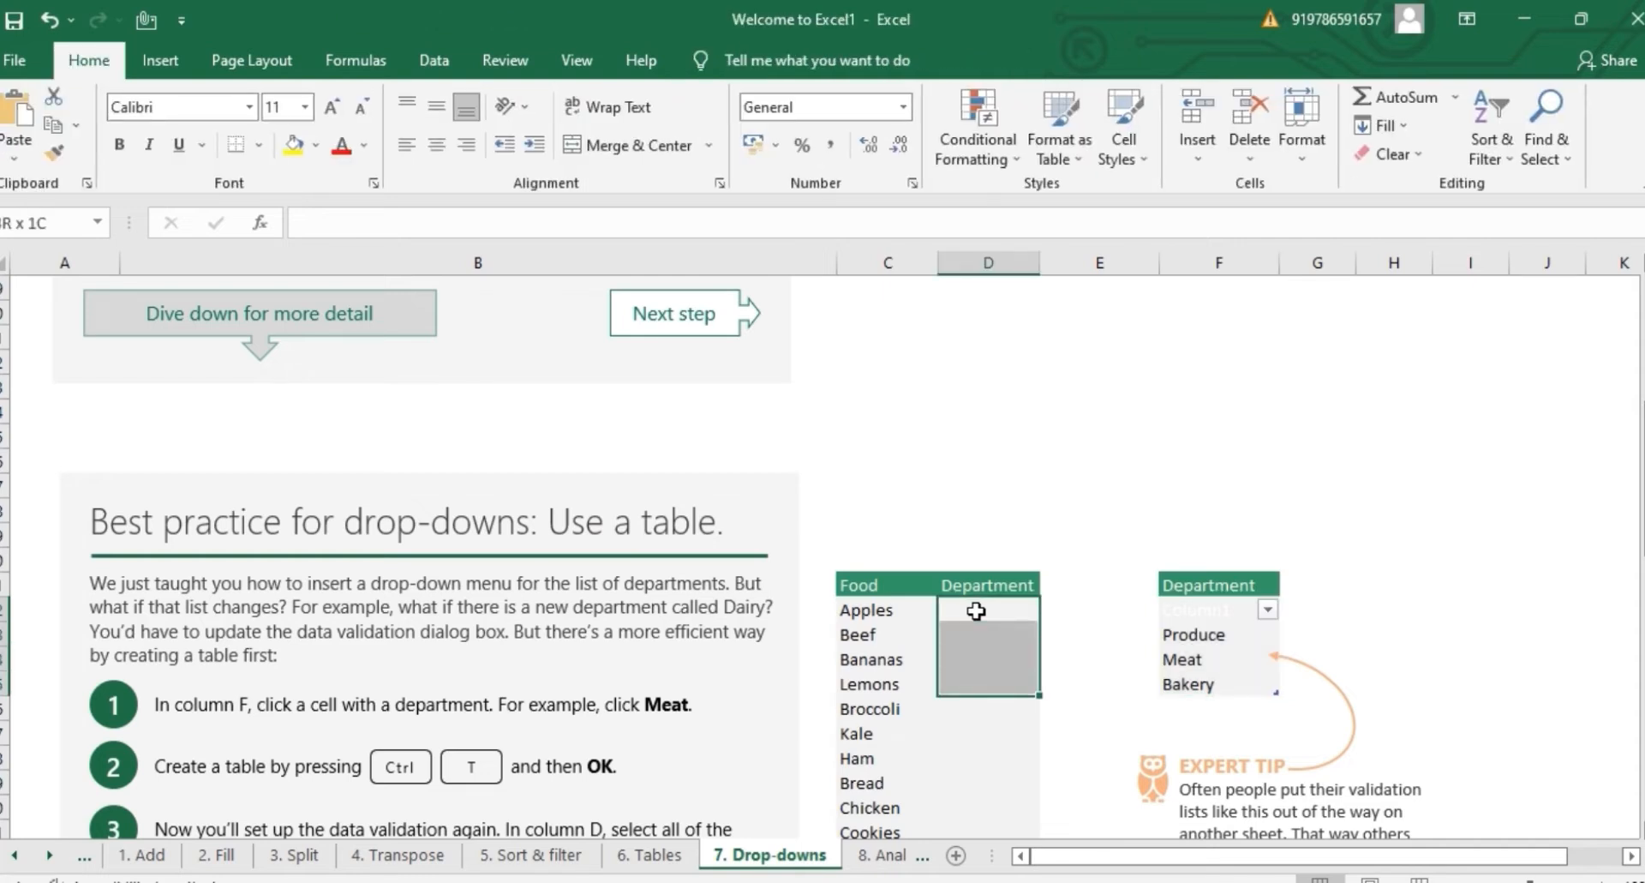
key(shift+Down)
key(shift+Down)
key(shift+Down)
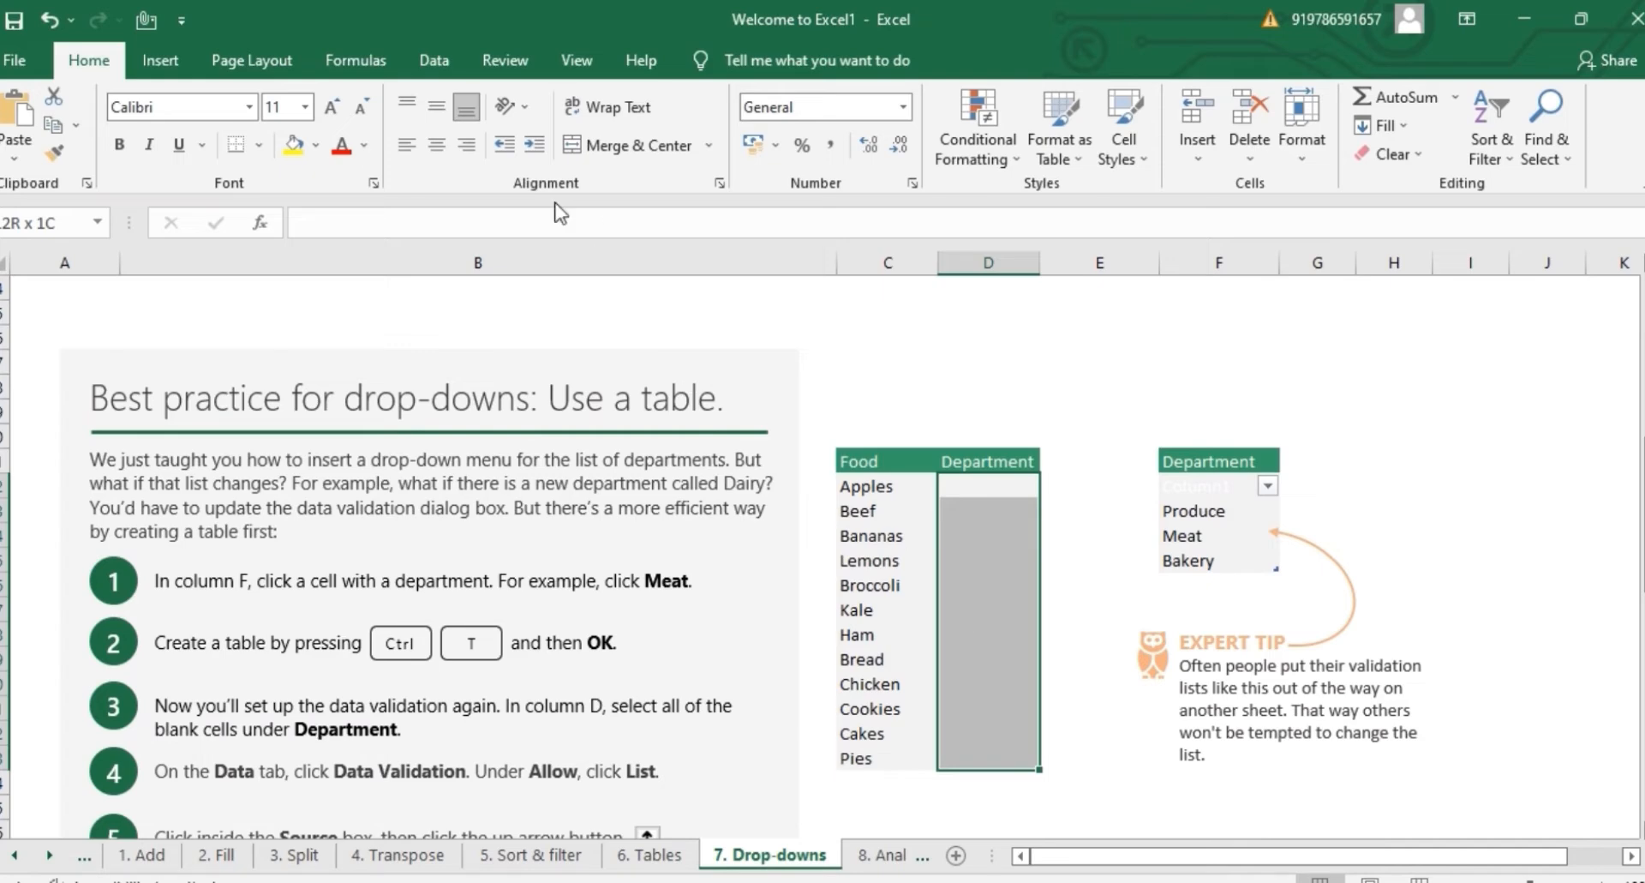
click(439, 64)
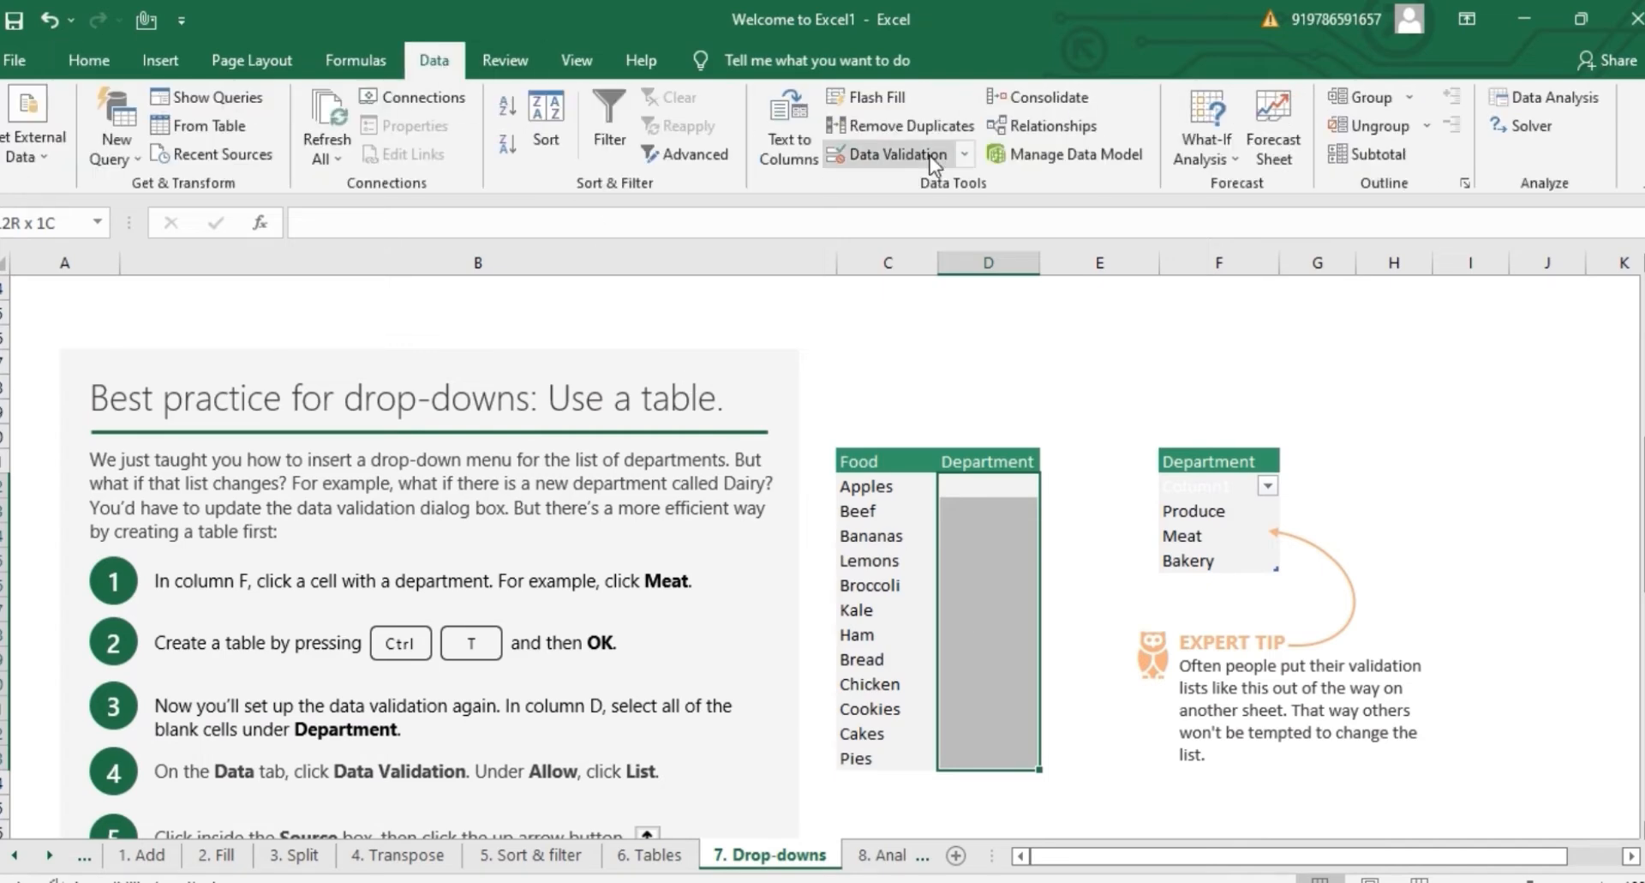
click(953, 156)
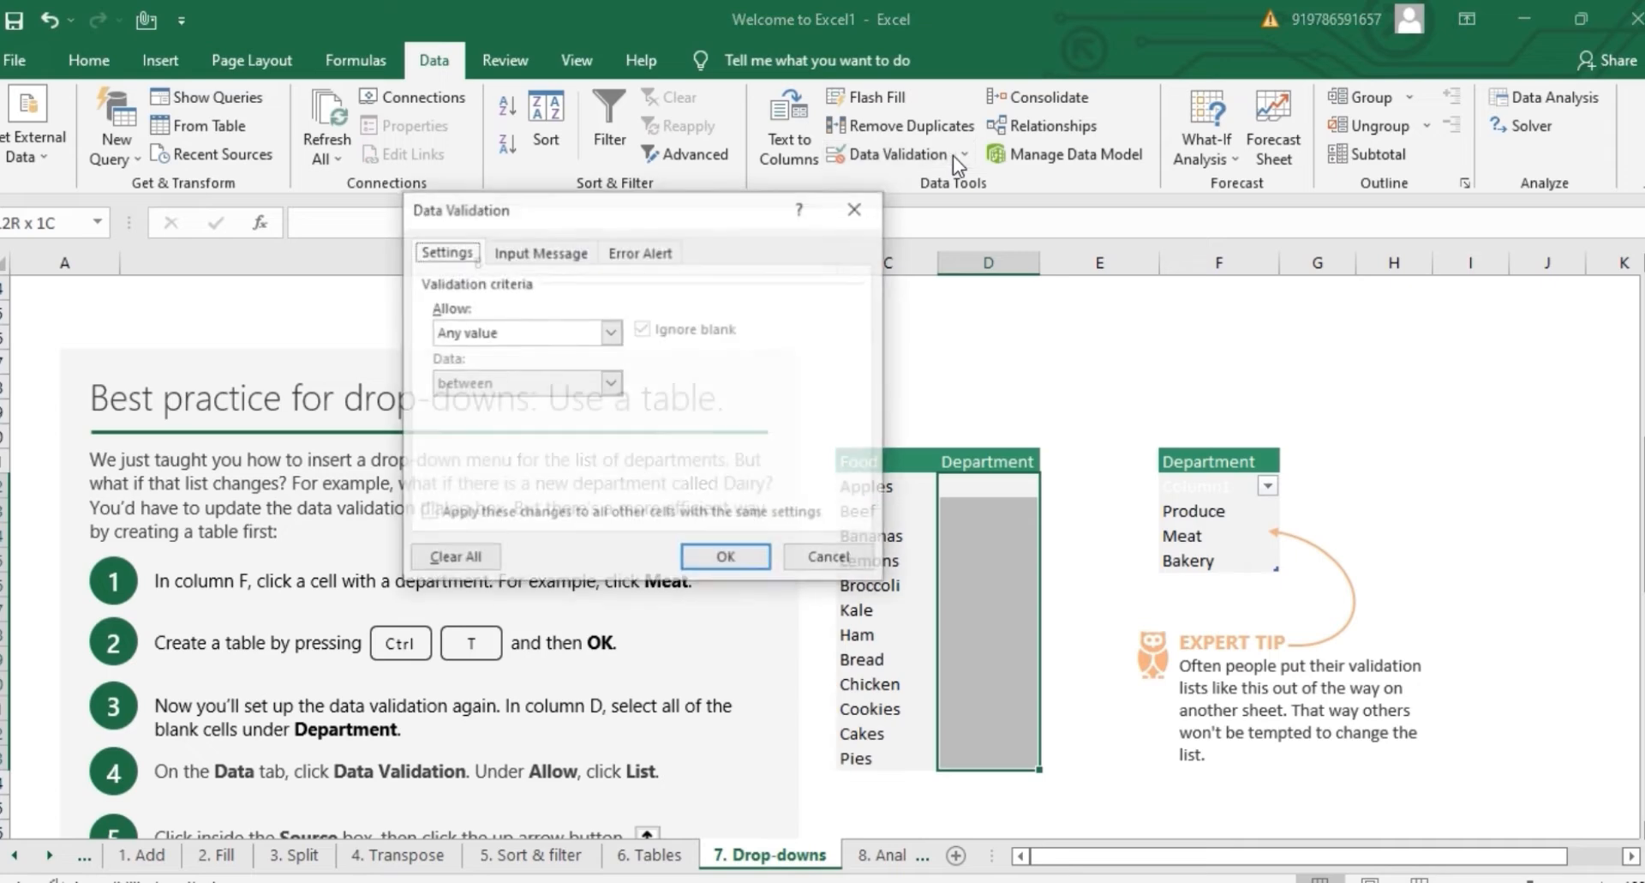
click(612, 332)
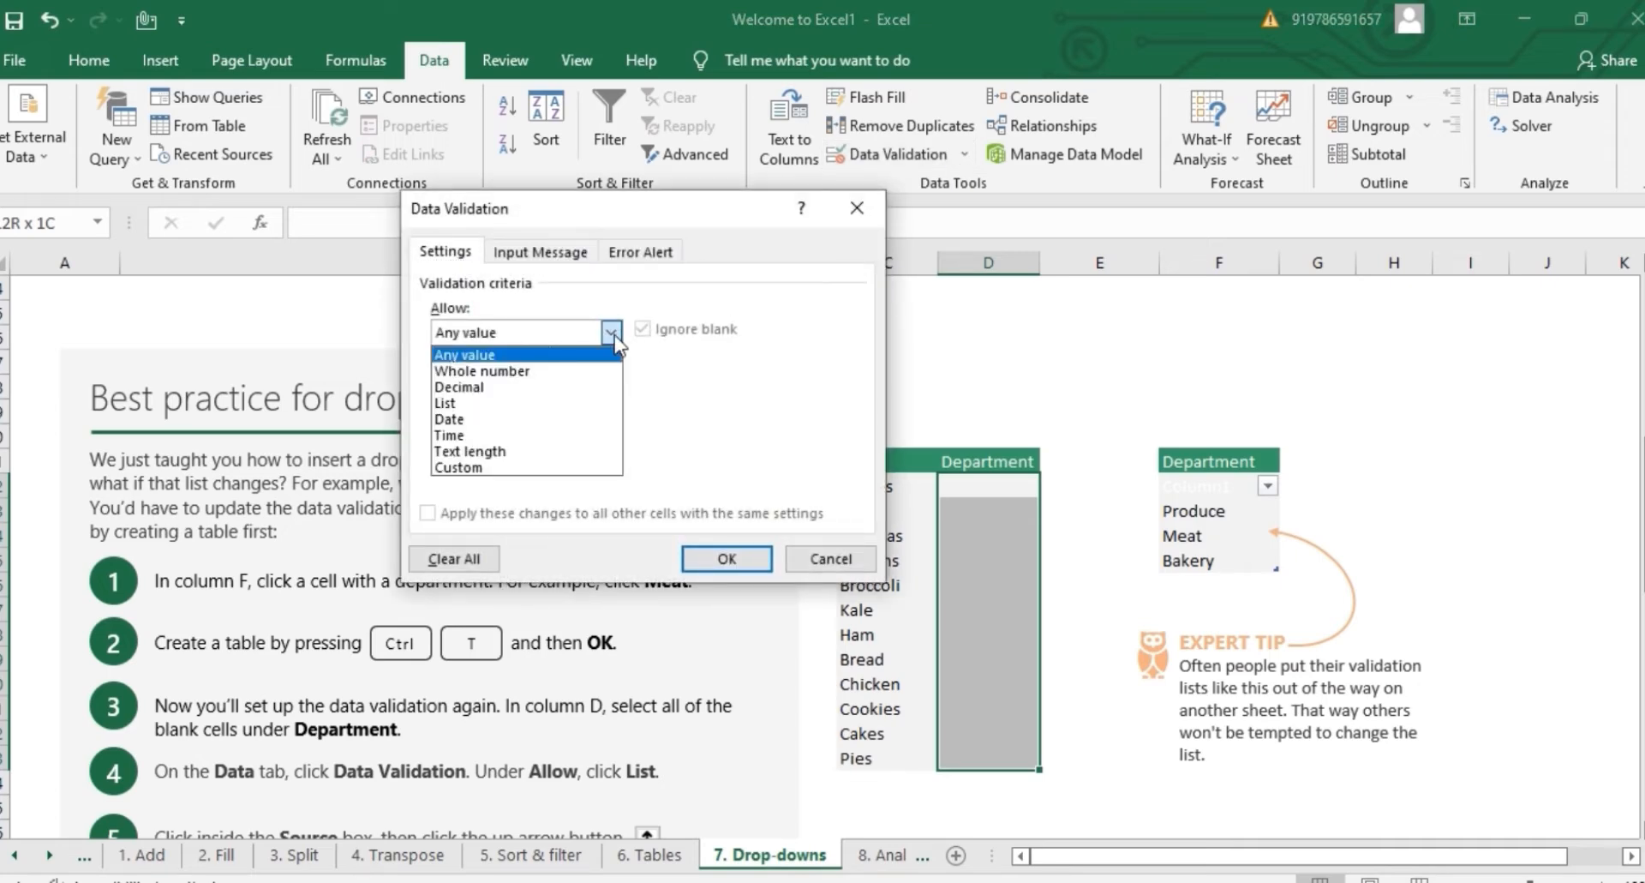
click(479, 409)
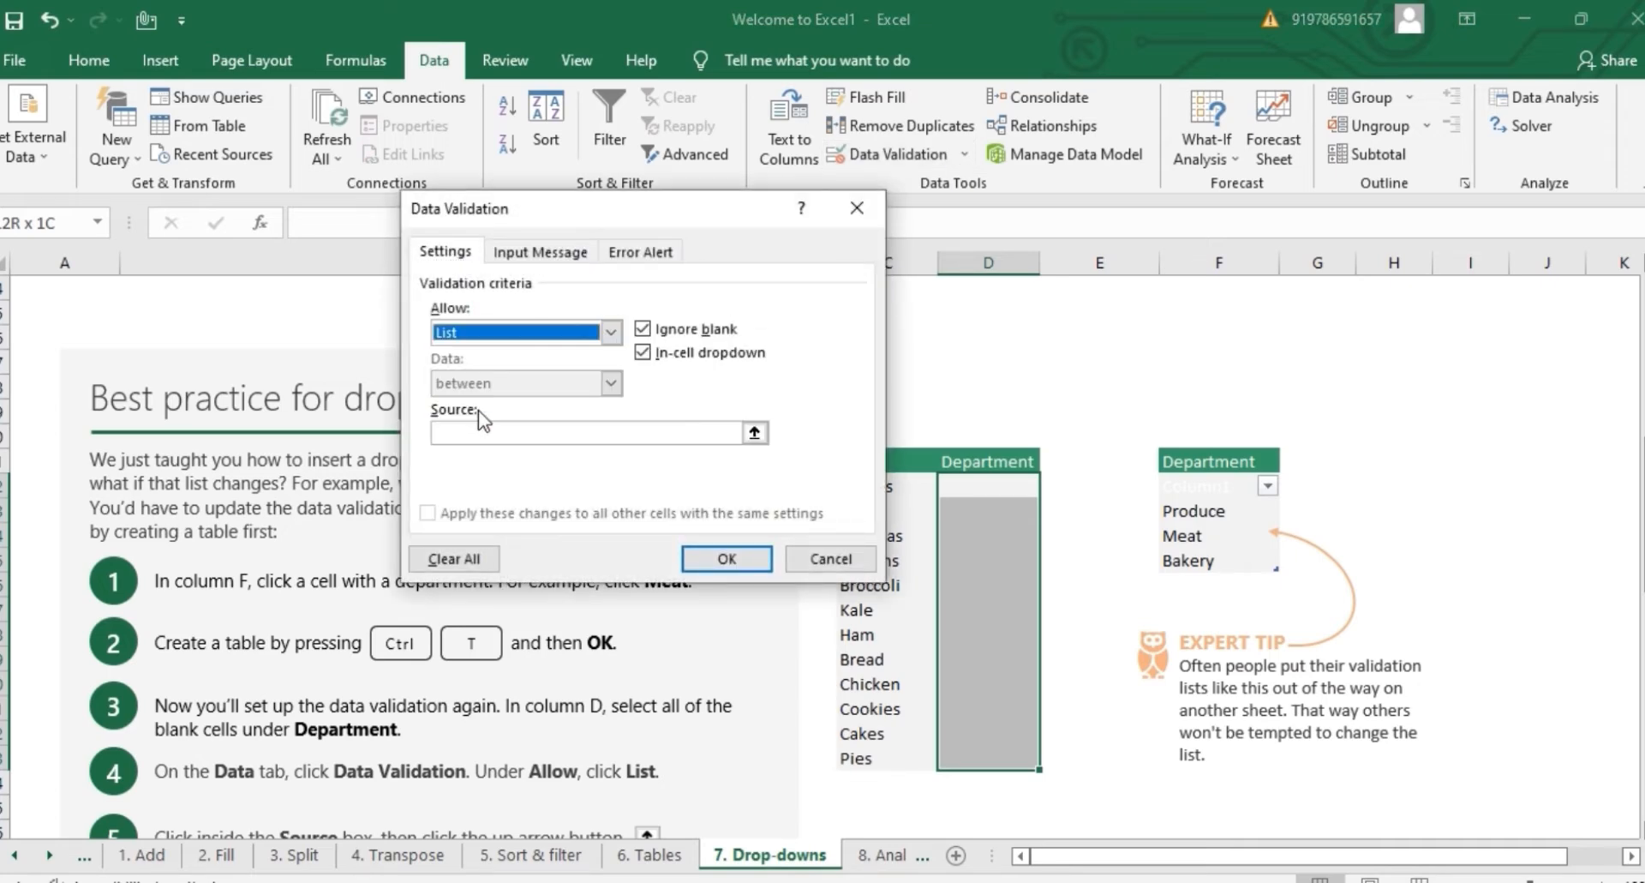
Step: Use the Produce, Meat and Bakery cells =$F$33:$F$35 as the validation list source and apply the rule
click(755, 433)
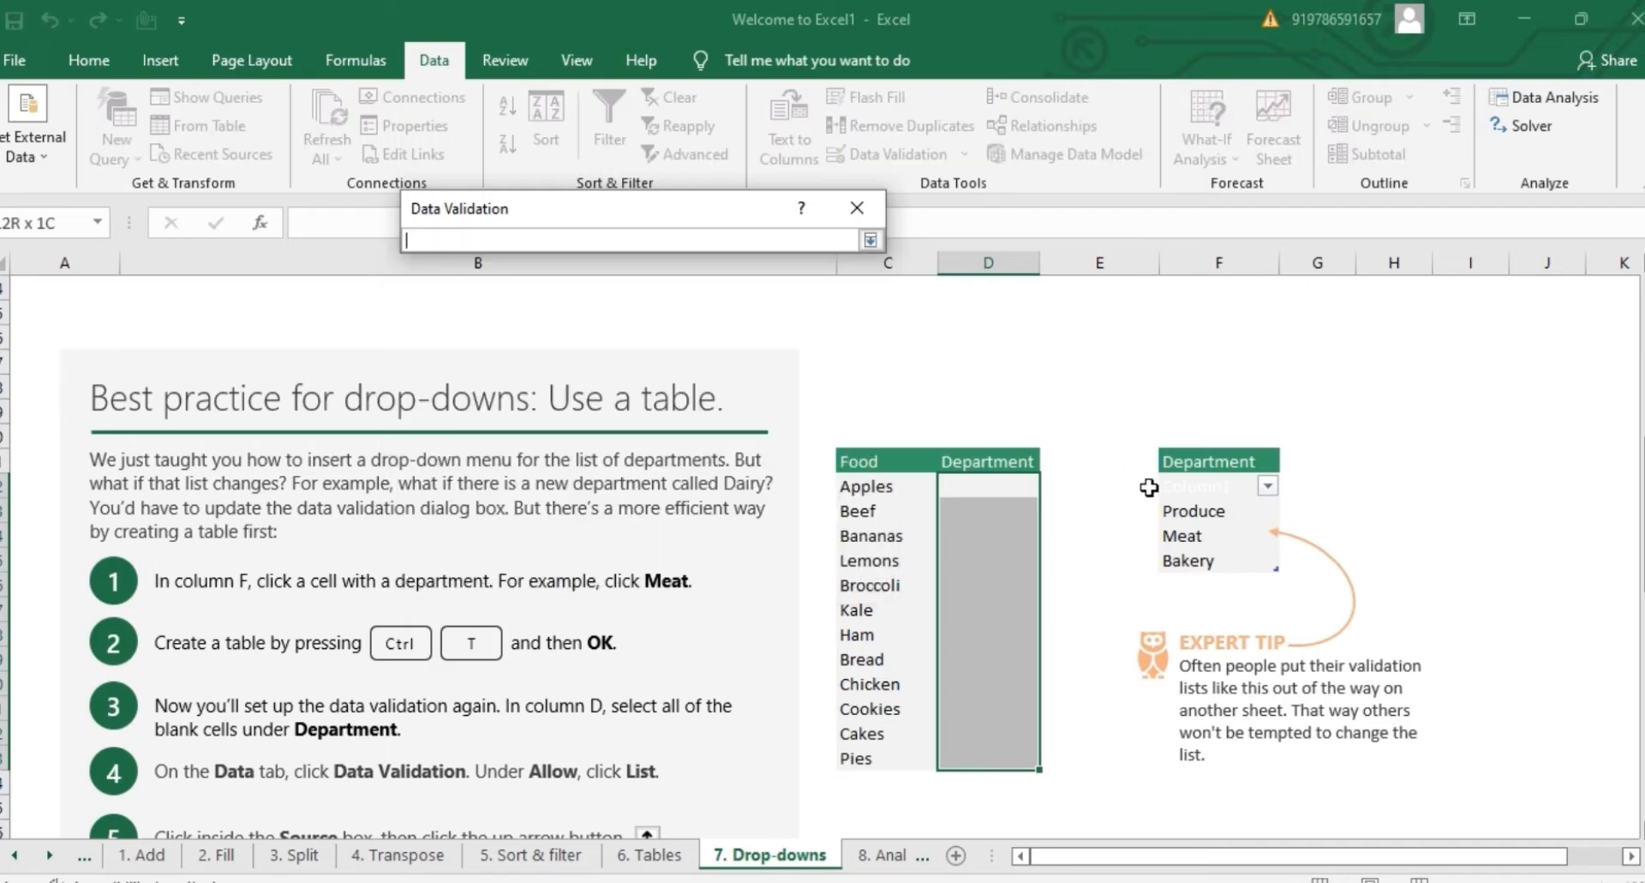
click(1195, 509)
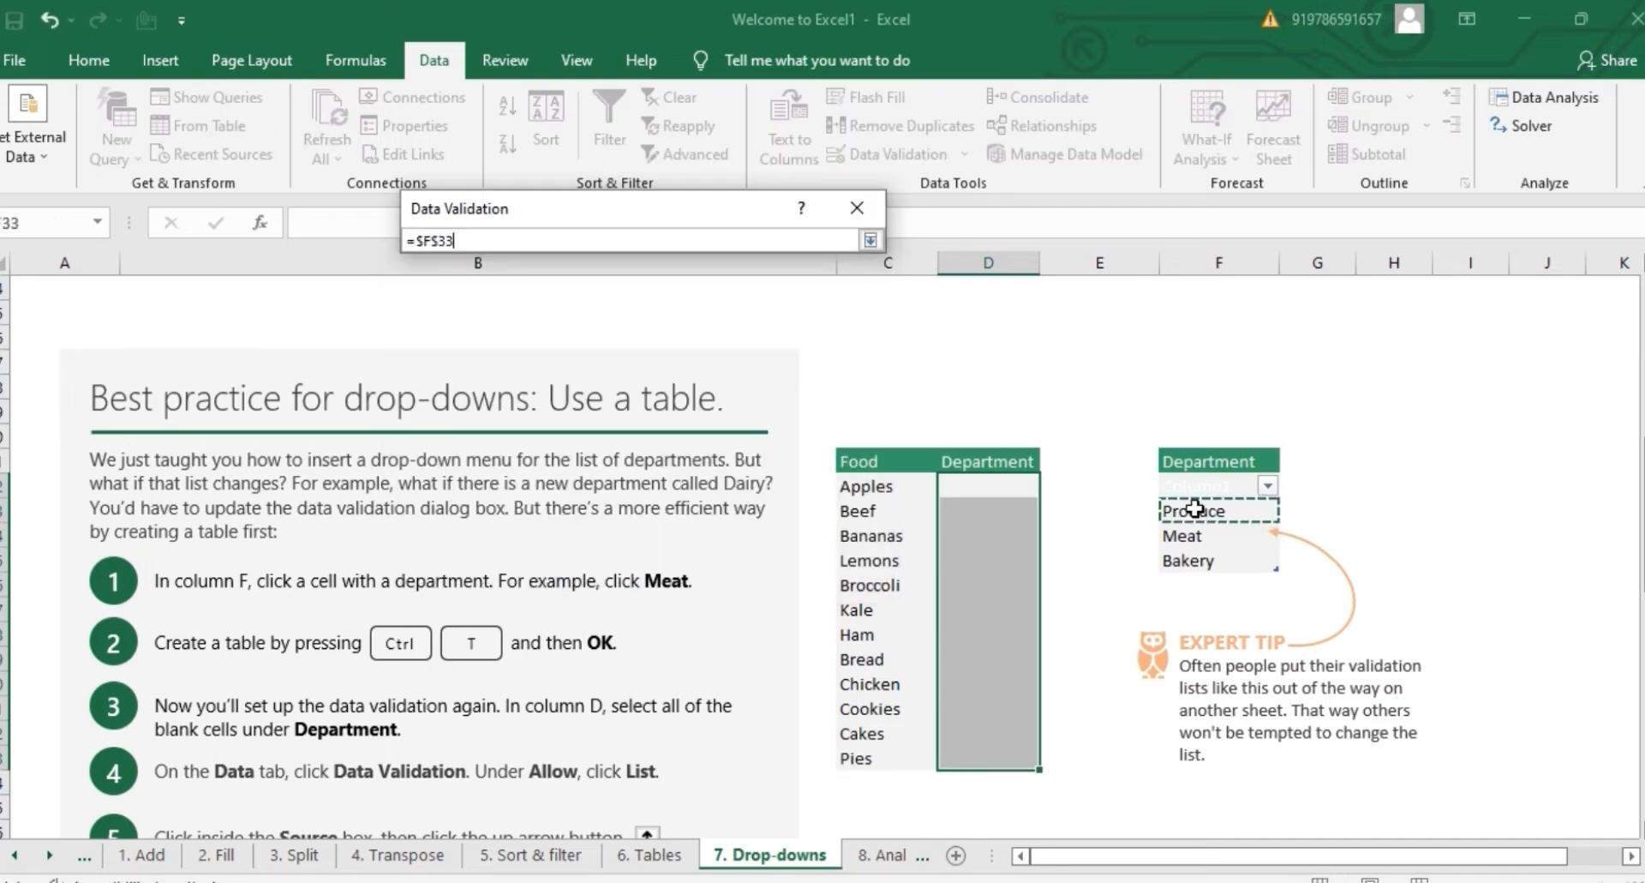
key(shift+Down)
key(shift+Down)
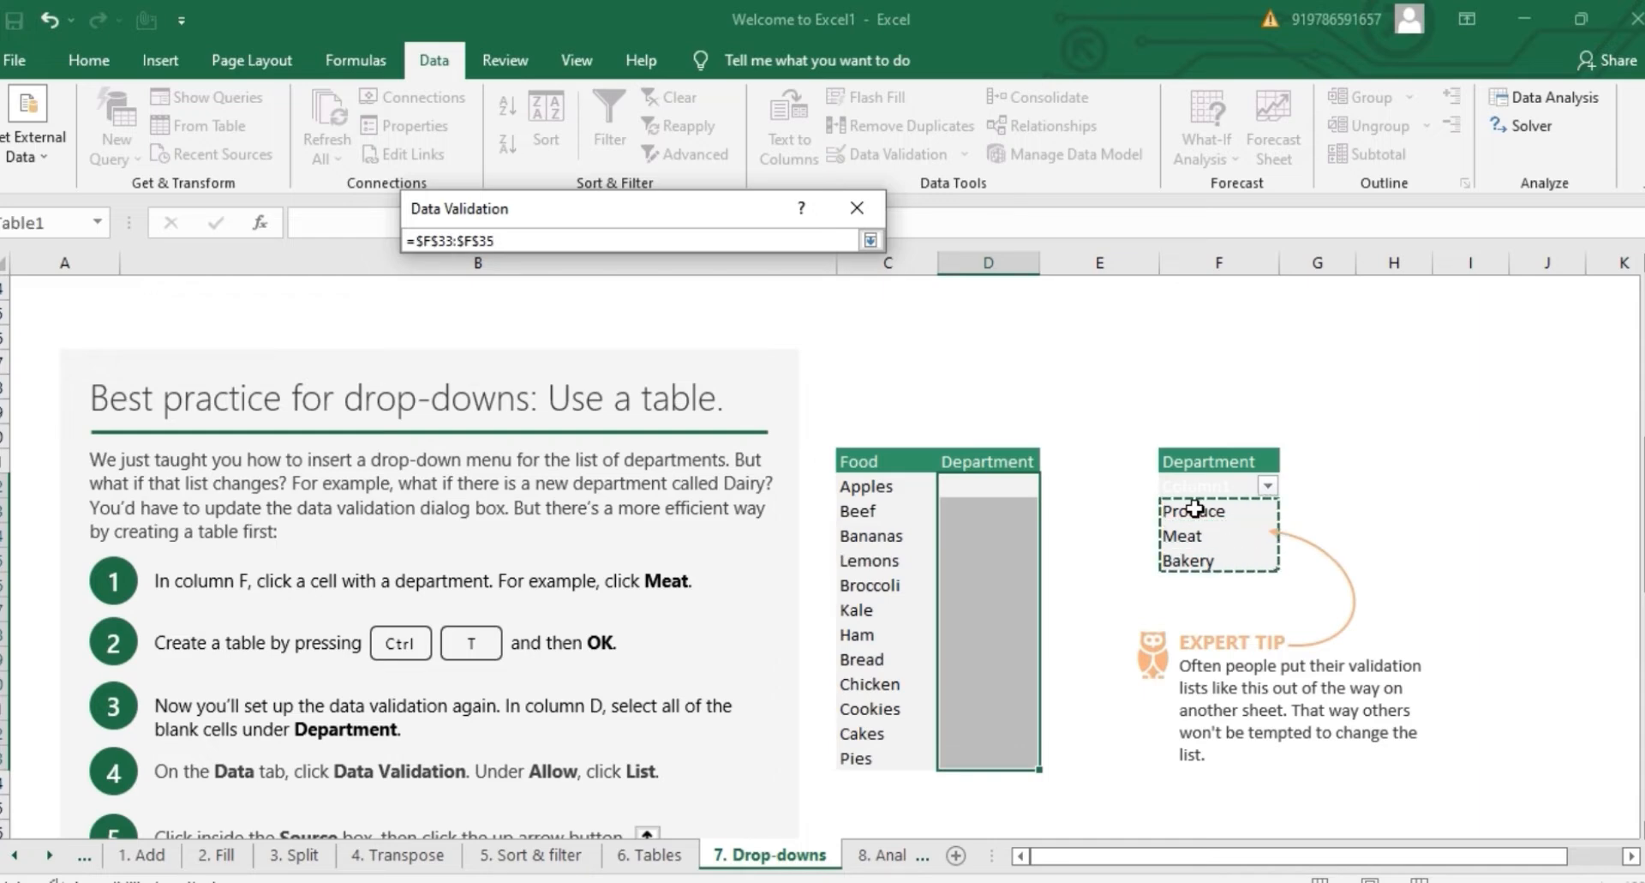
click(870, 239)
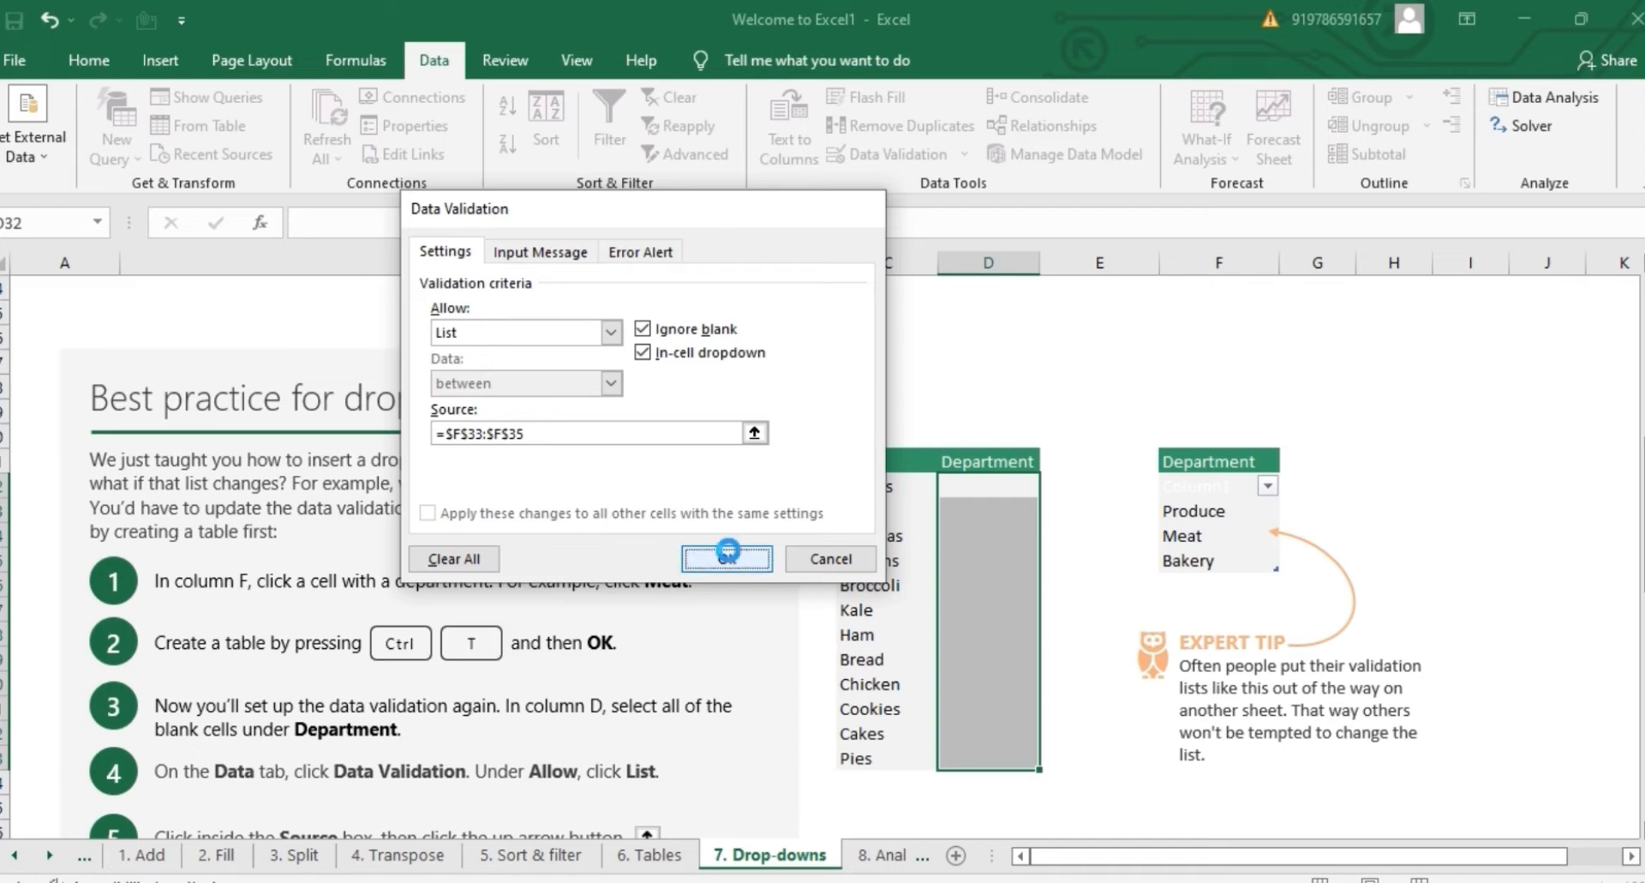
click(727, 555)
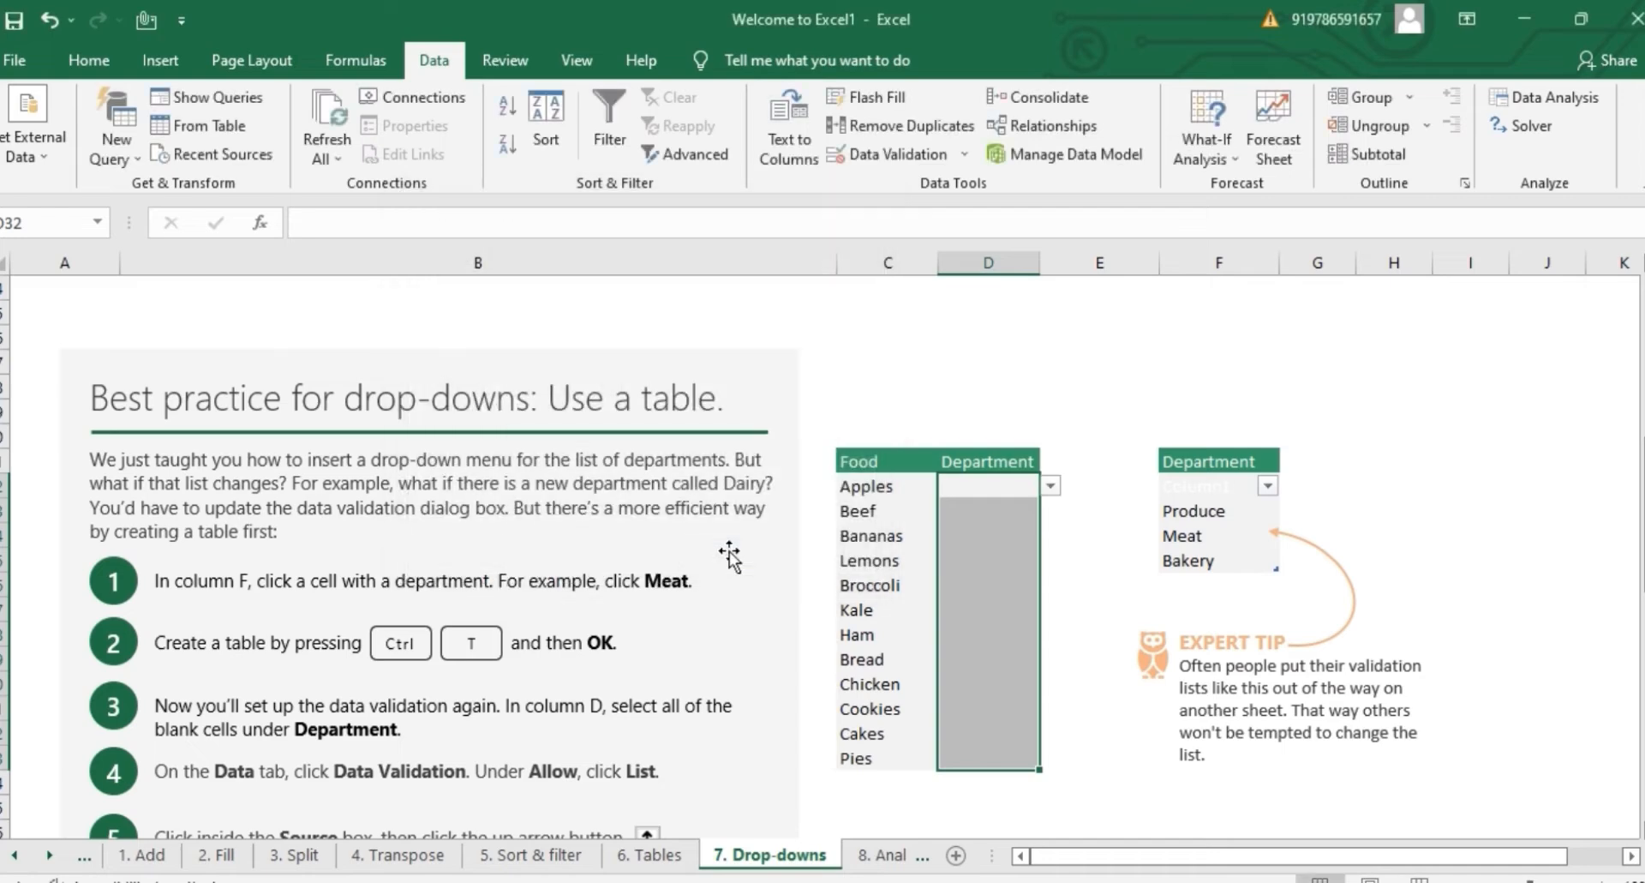
Step: Choose Produce for Apples and Meat for Beef from the Department drop-down lists
click(1051, 486)
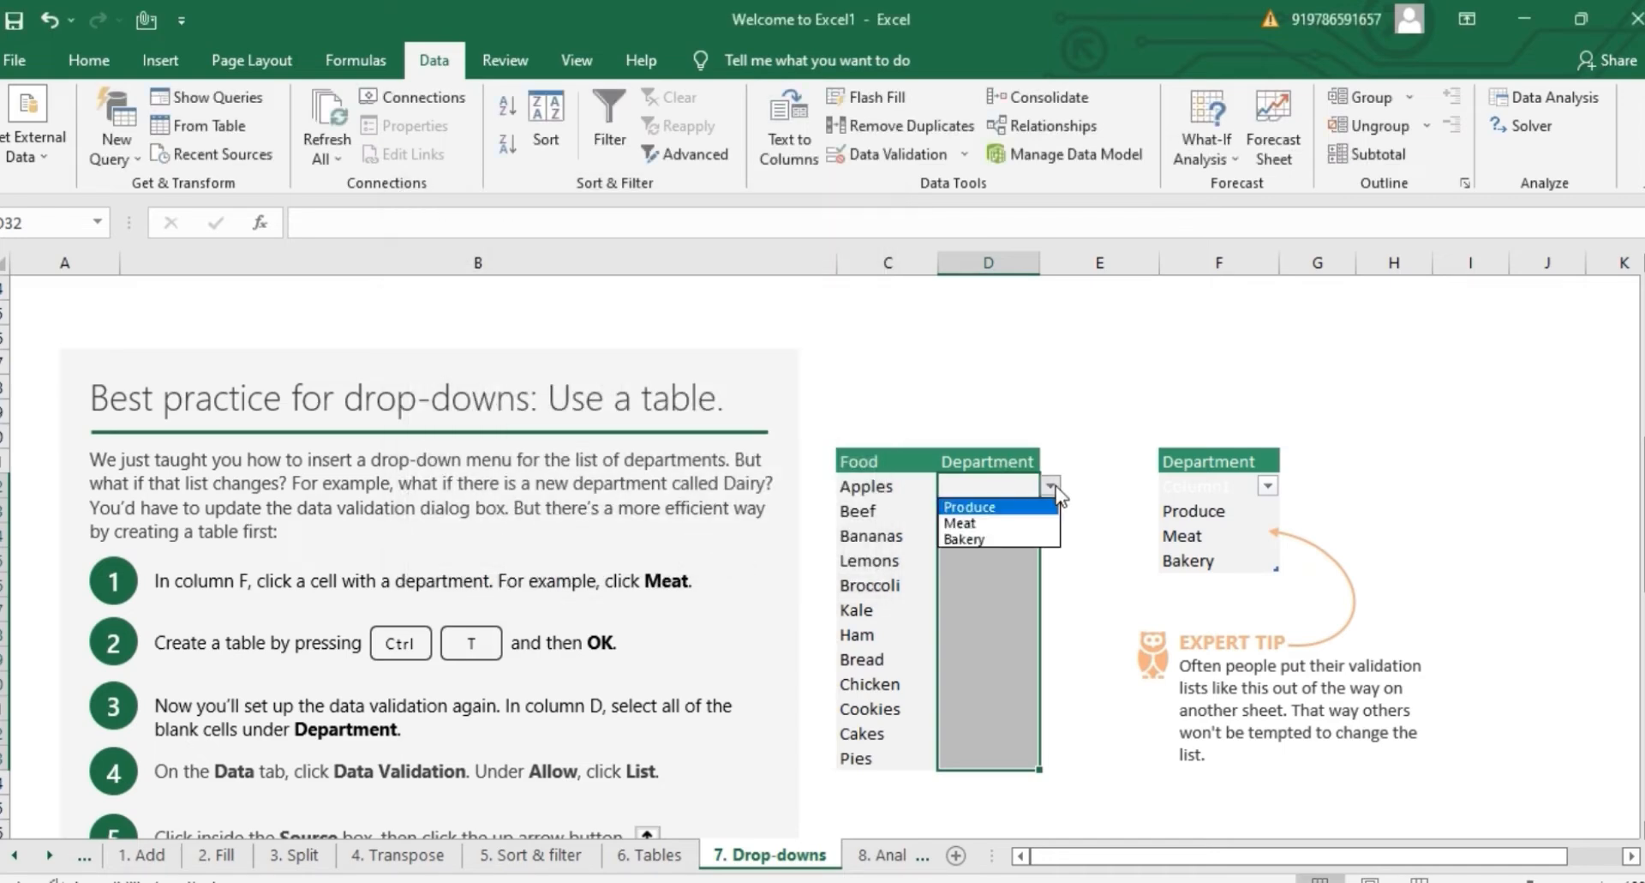
click(973, 507)
click(989, 513)
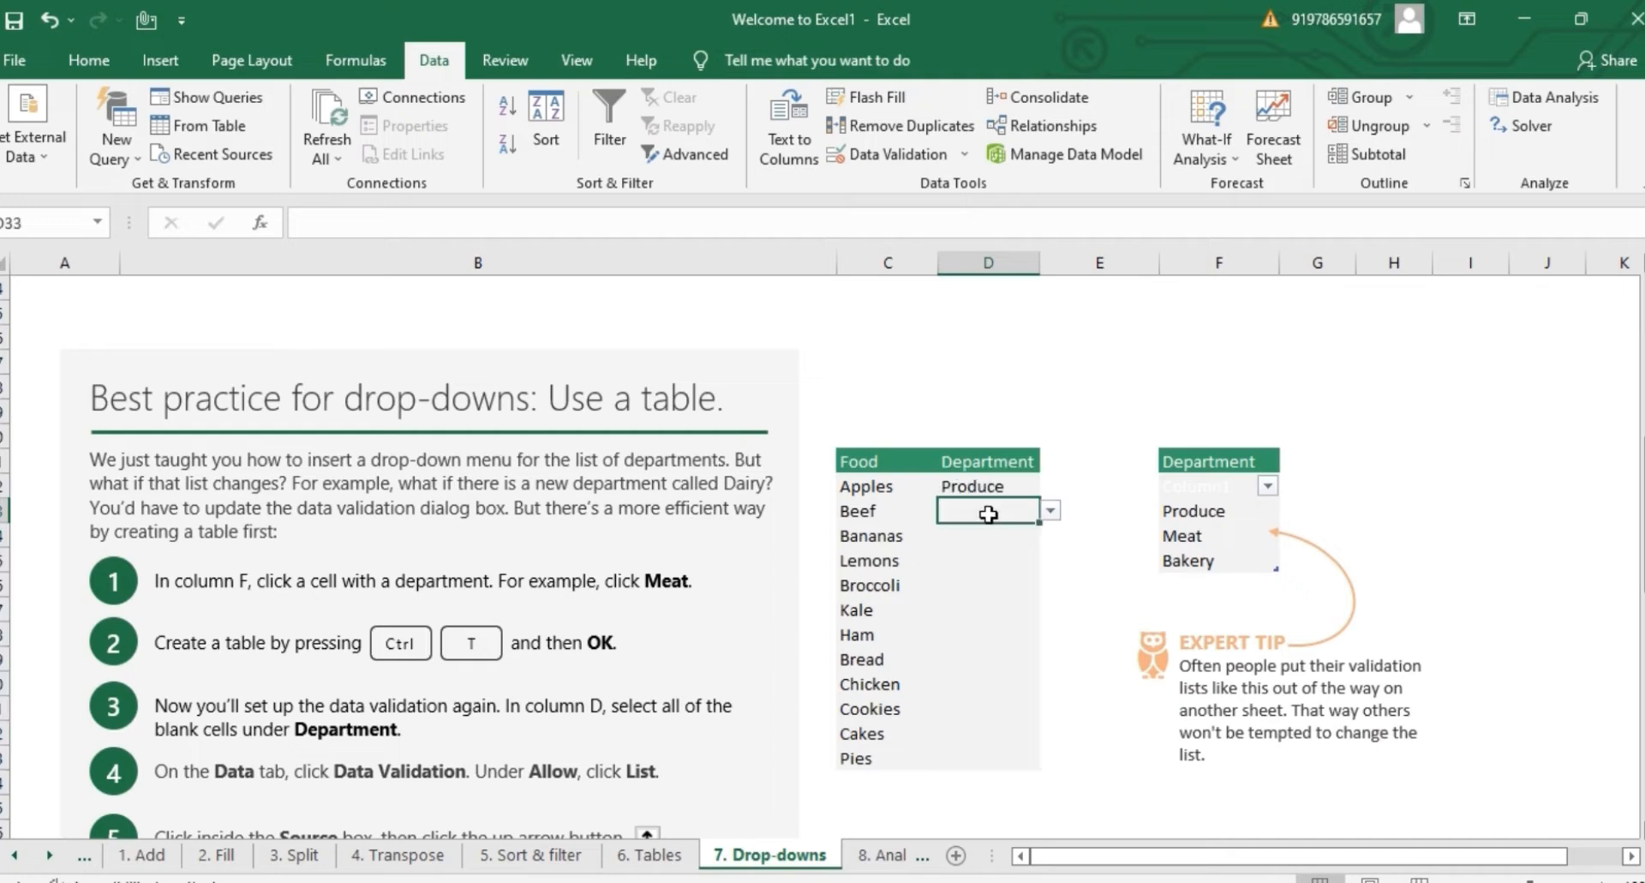
click(1062, 511)
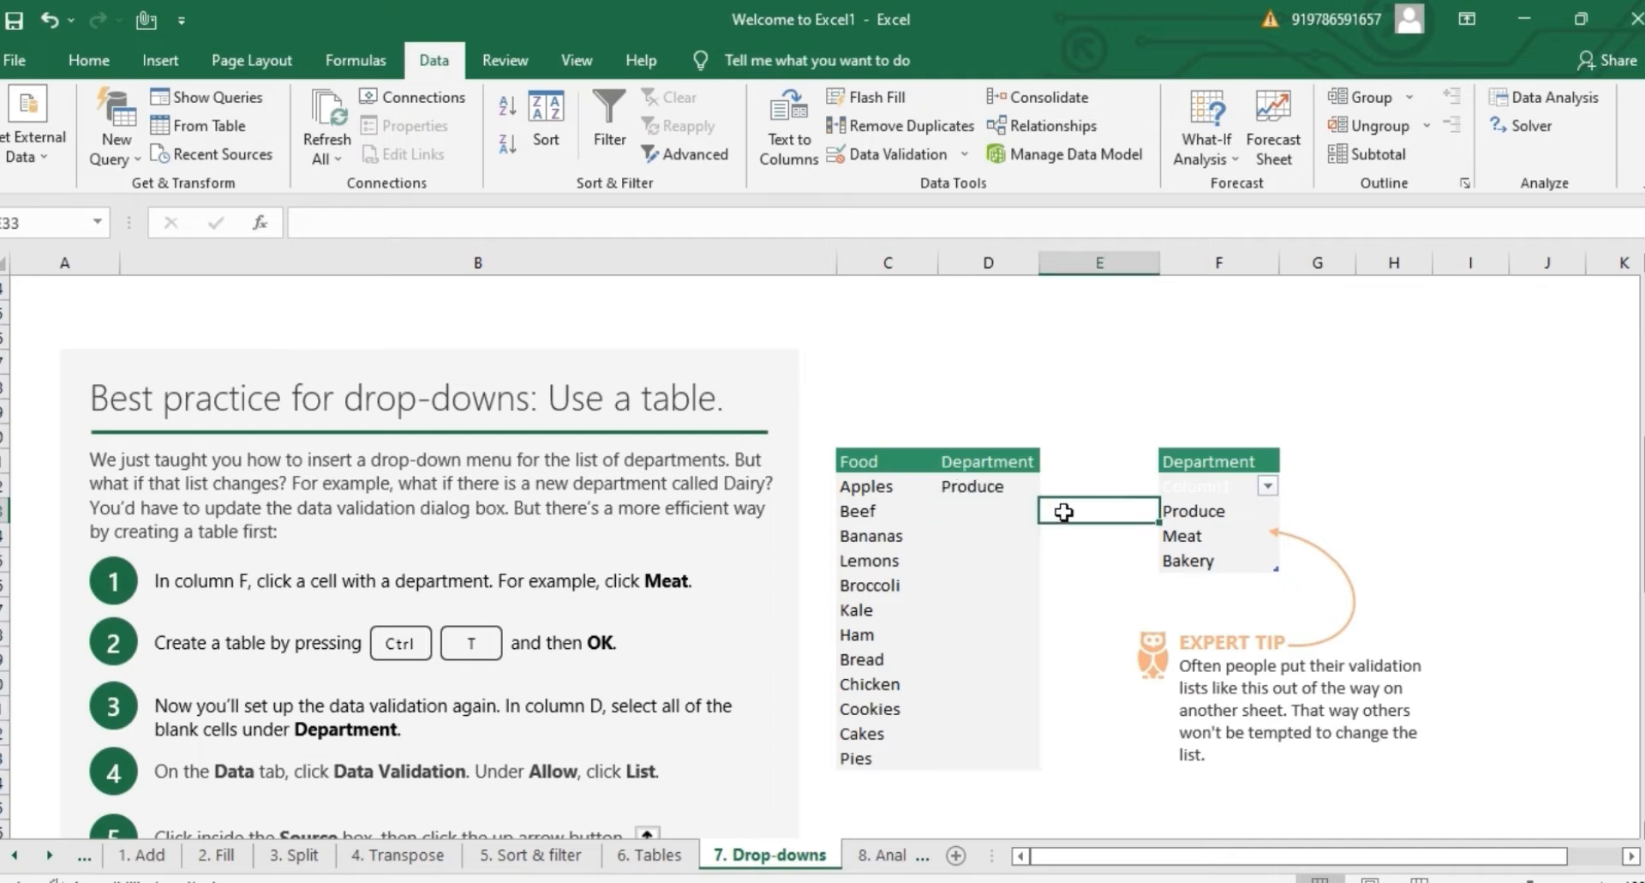
click(976, 514)
click(1050, 511)
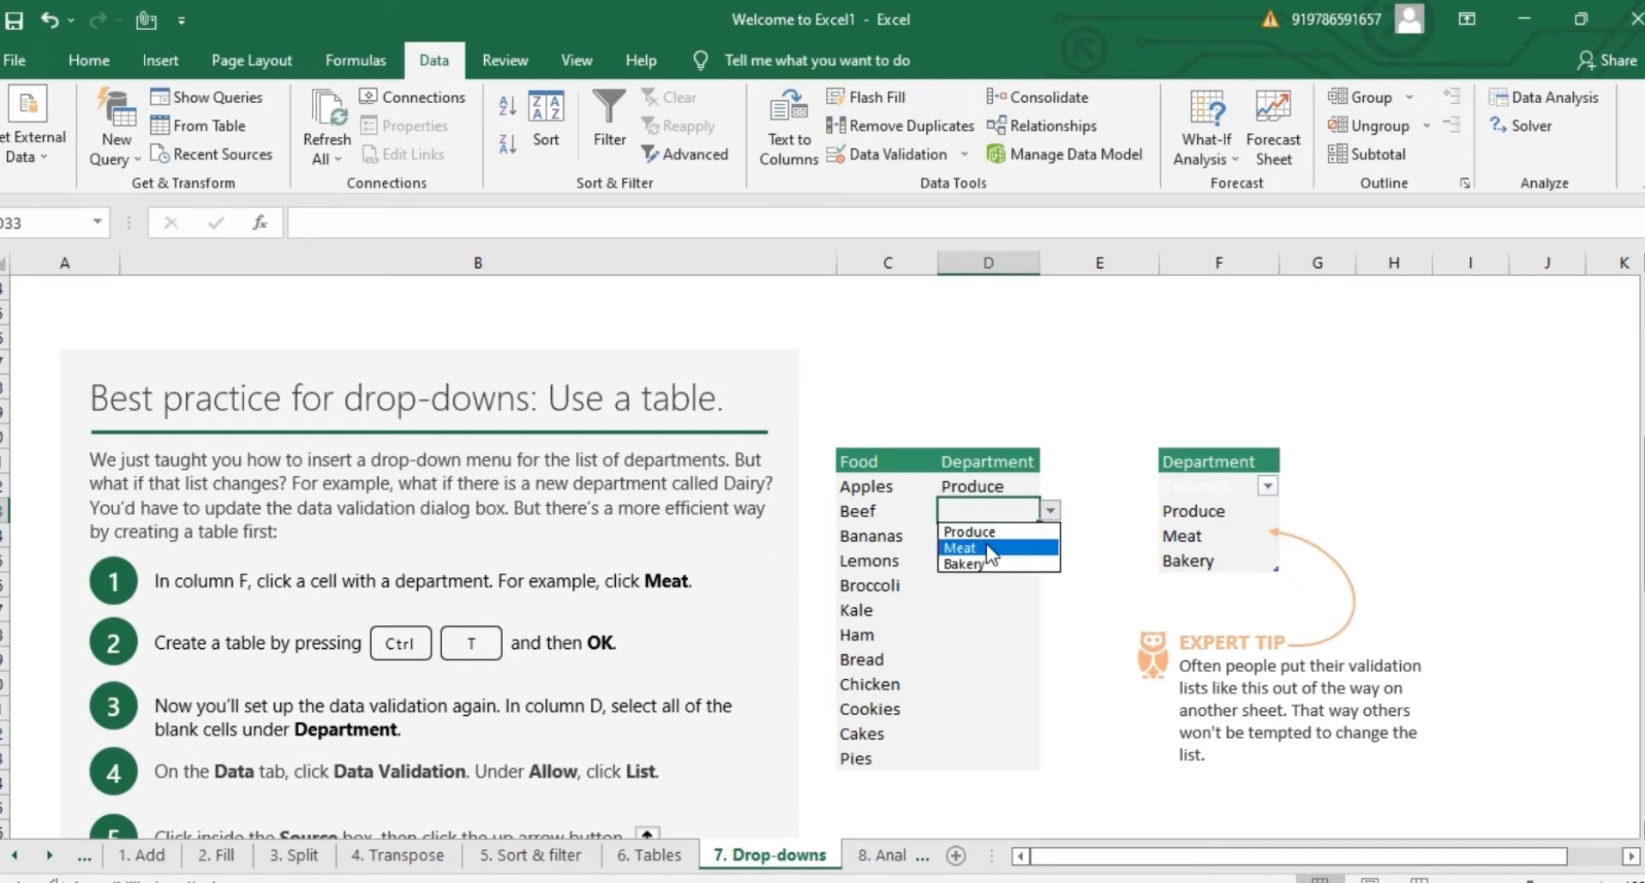
click(986, 546)
Step: Choose Produce as the department for Bananas from its drop-down list
click(985, 534)
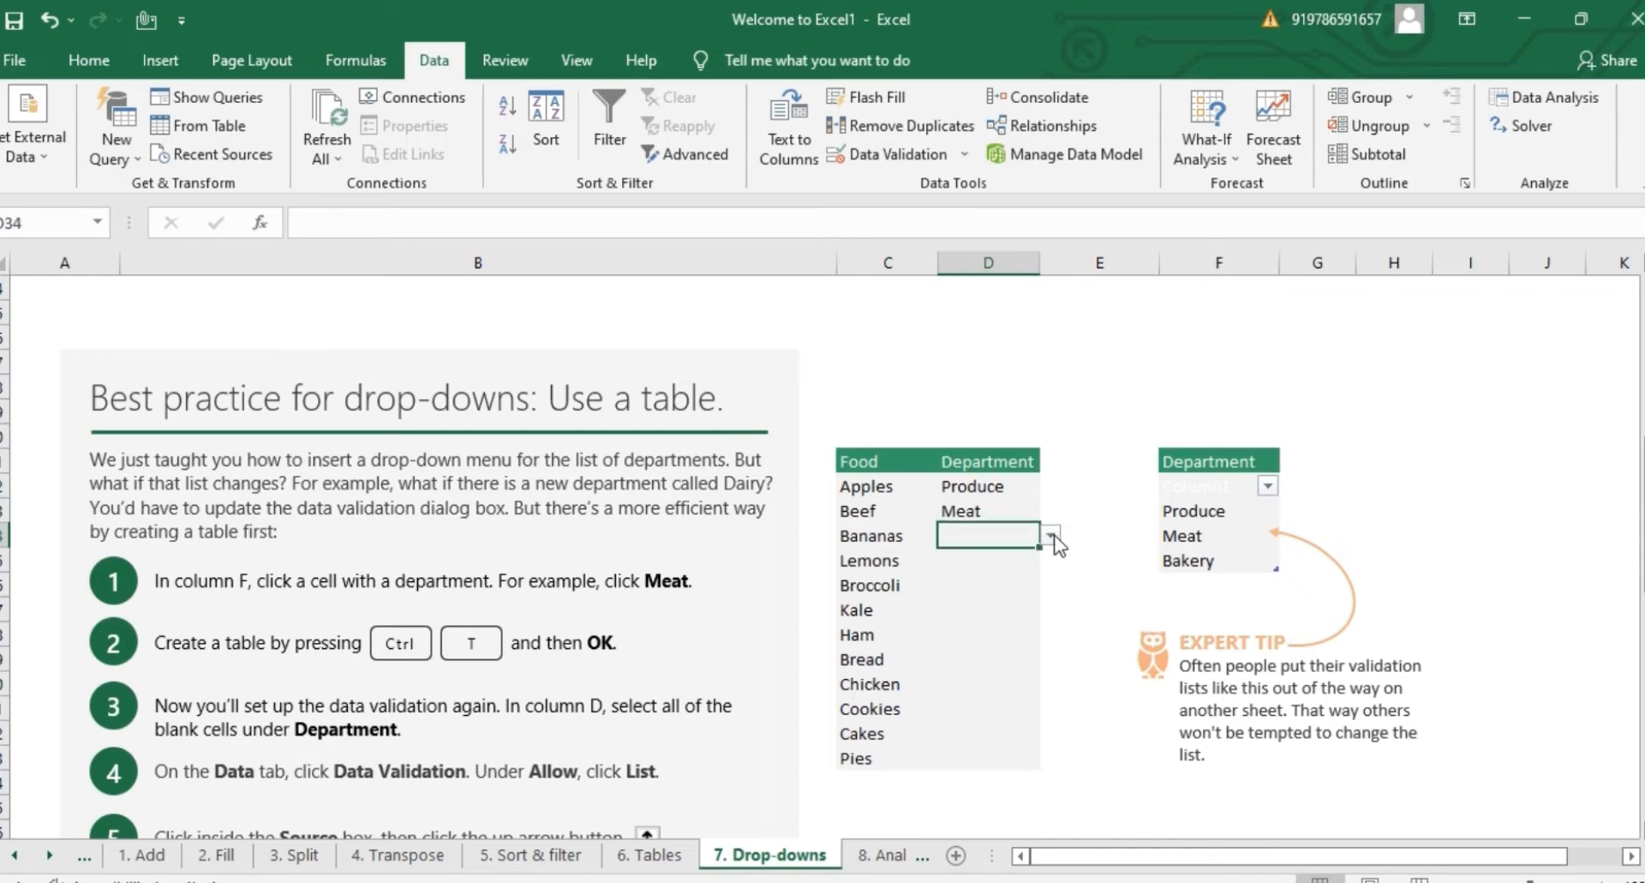
click(1052, 535)
click(1001, 557)
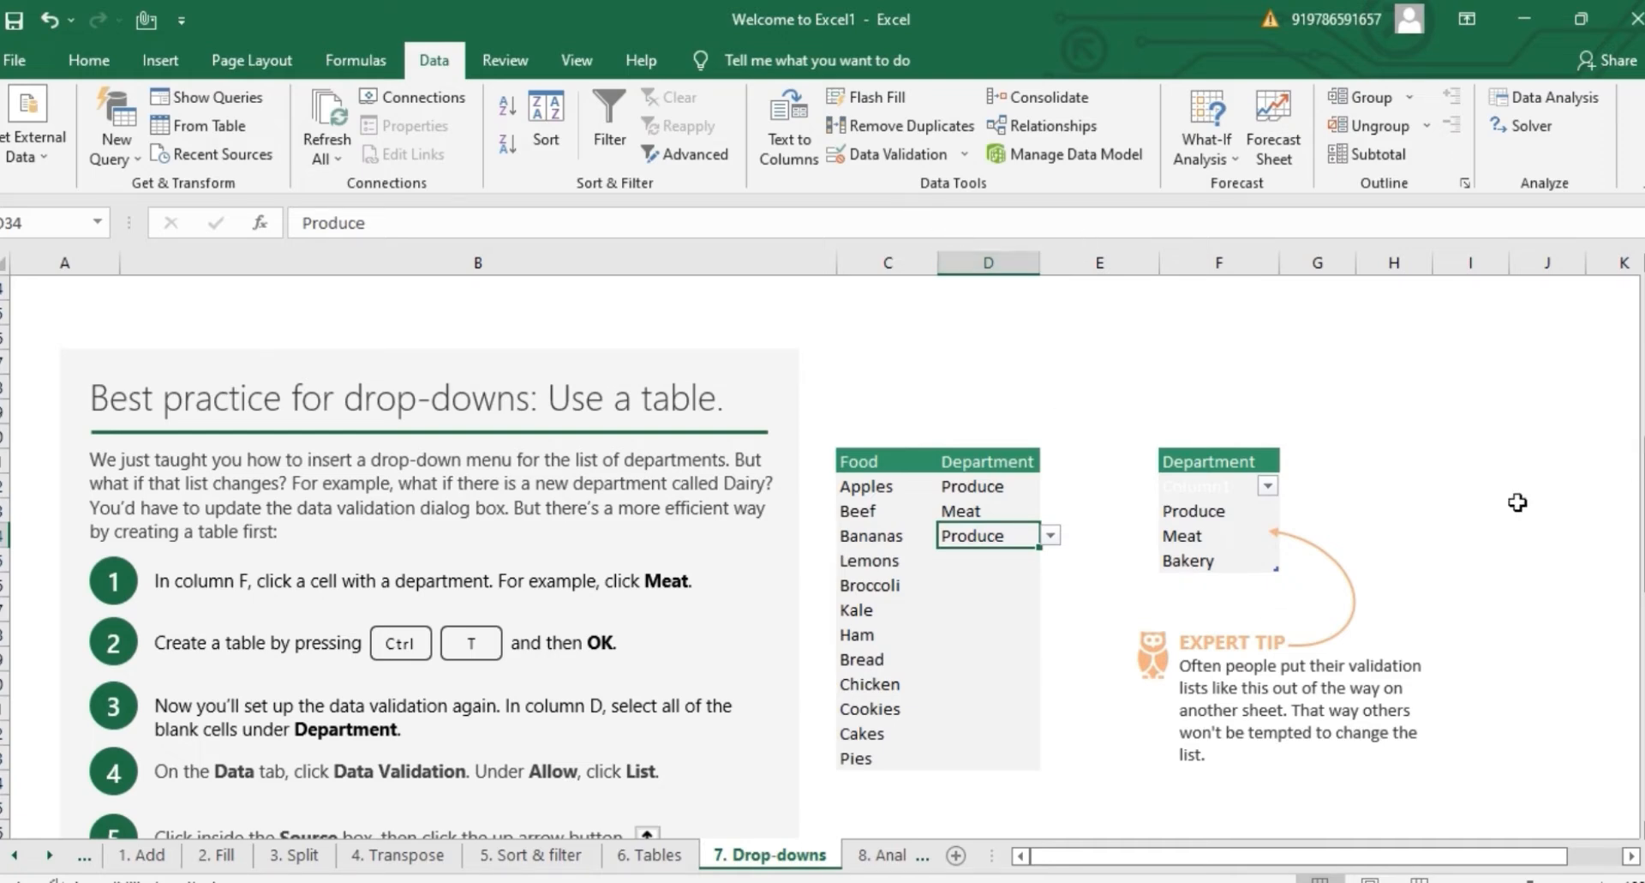
Step: Go to the 8. Analyze sheet
click(887, 864)
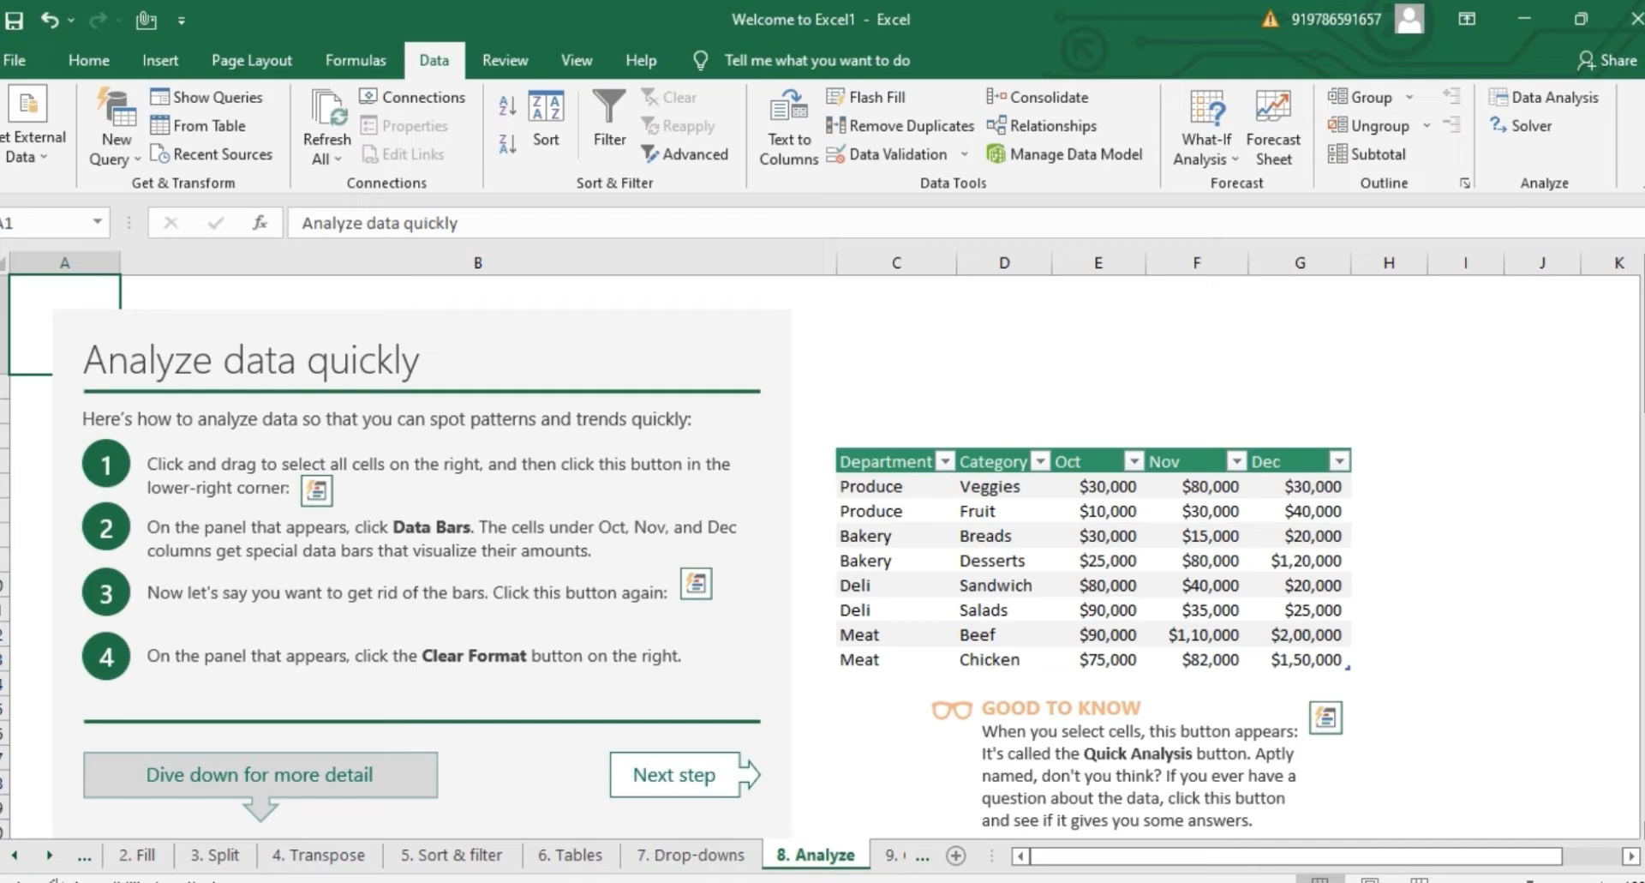
drag(1643, 352, 1644, 352)
Step: Add data bars to the whole Department, Category, Oct, Nov and Dec table using Quick Analysis
click(884, 462)
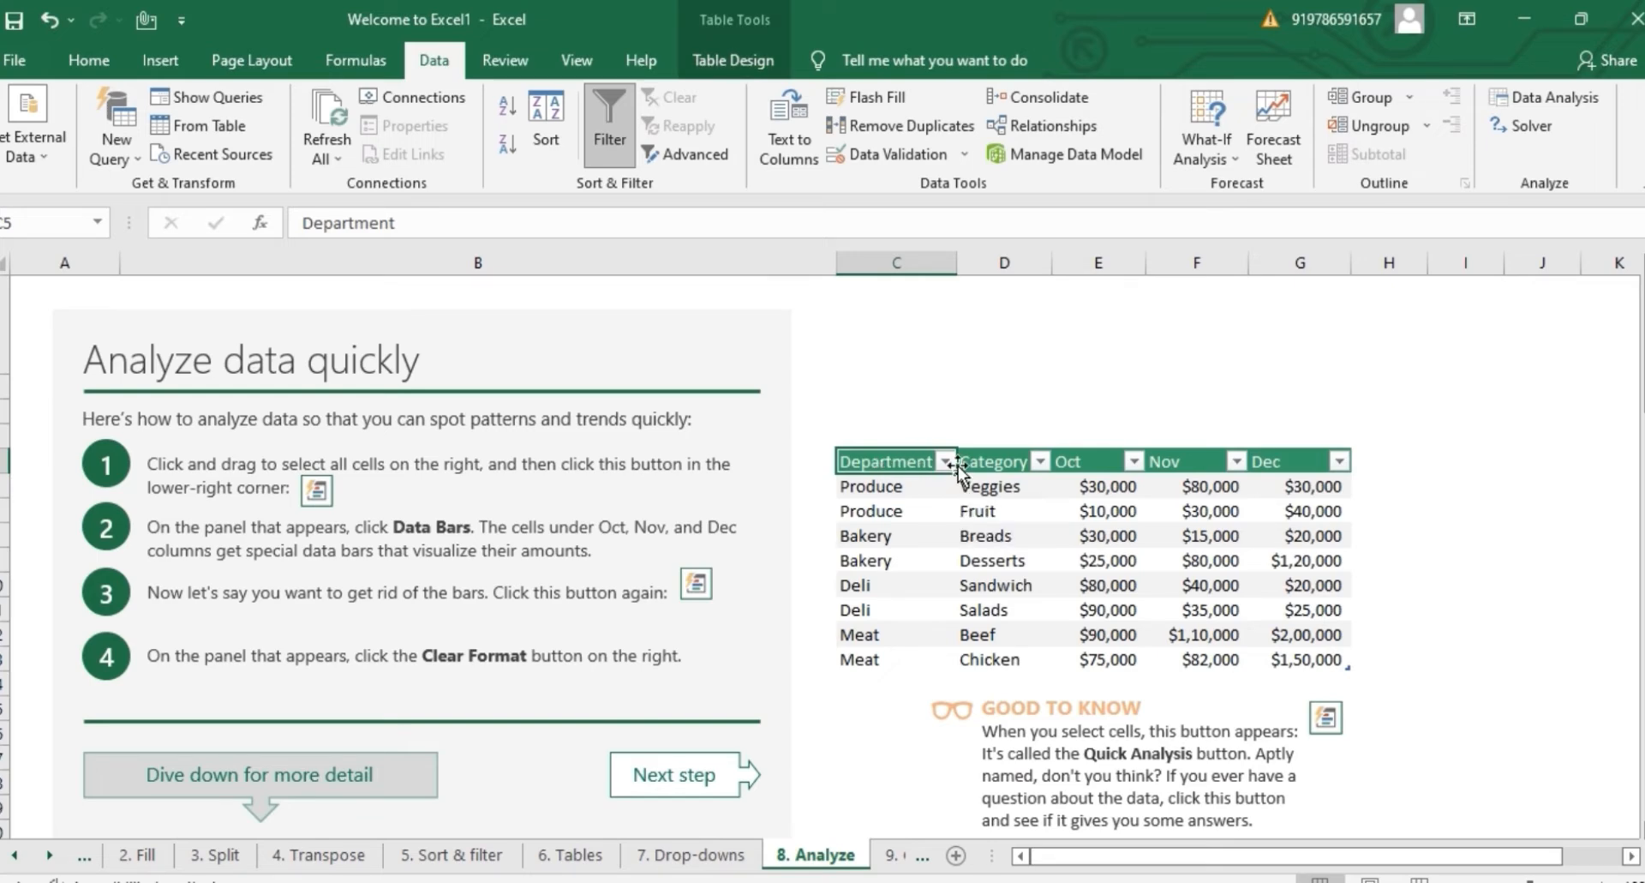
drag(879, 460, 1280, 646)
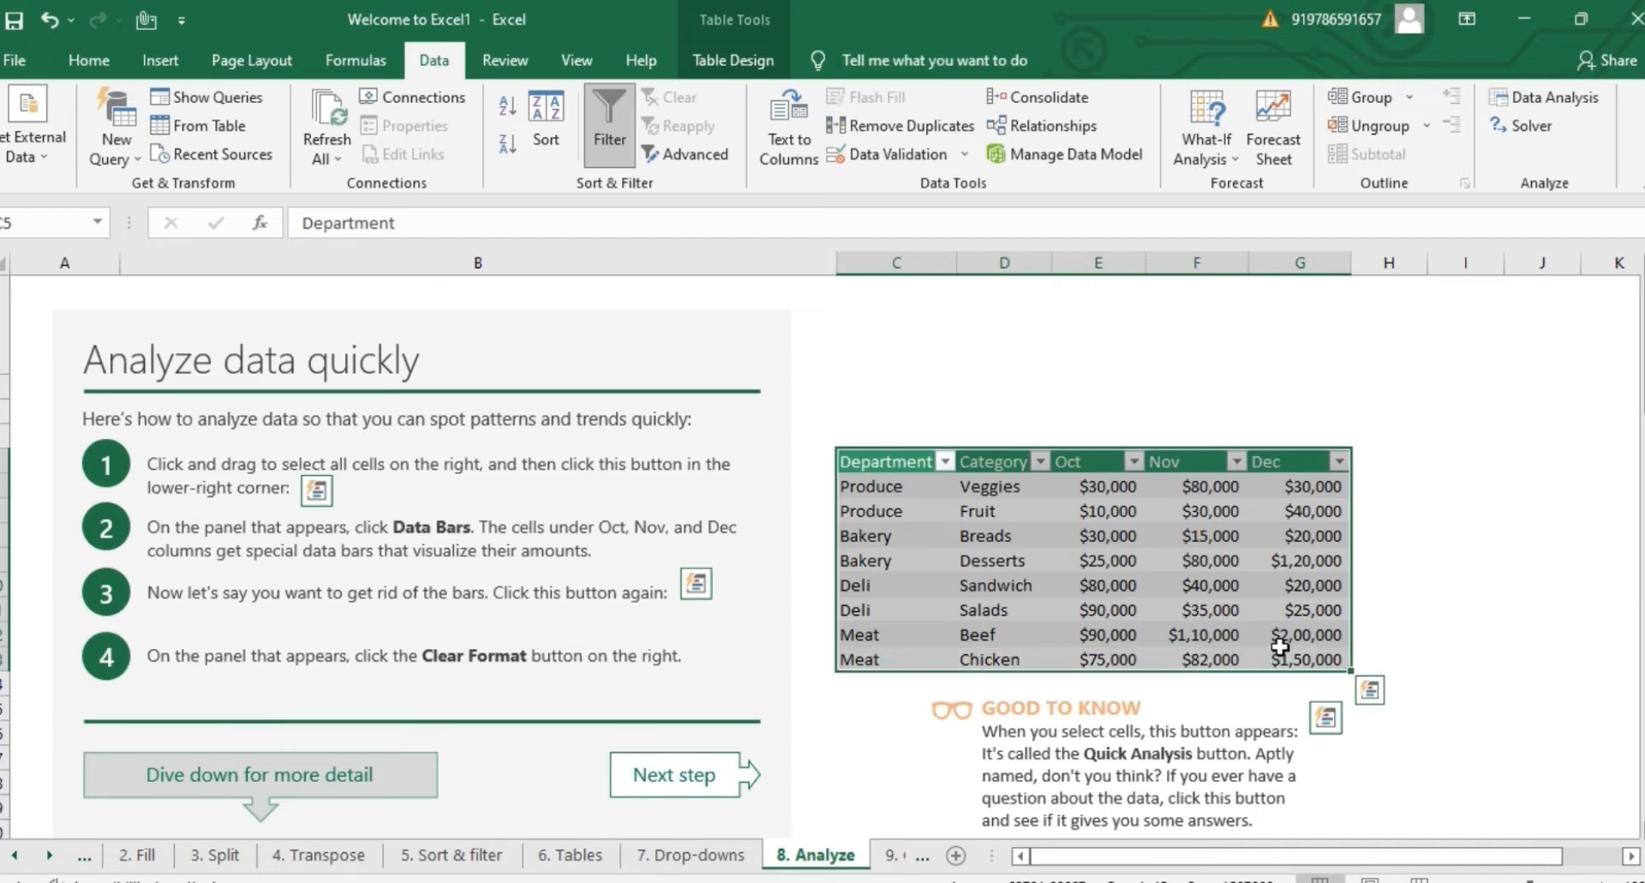
click(1373, 694)
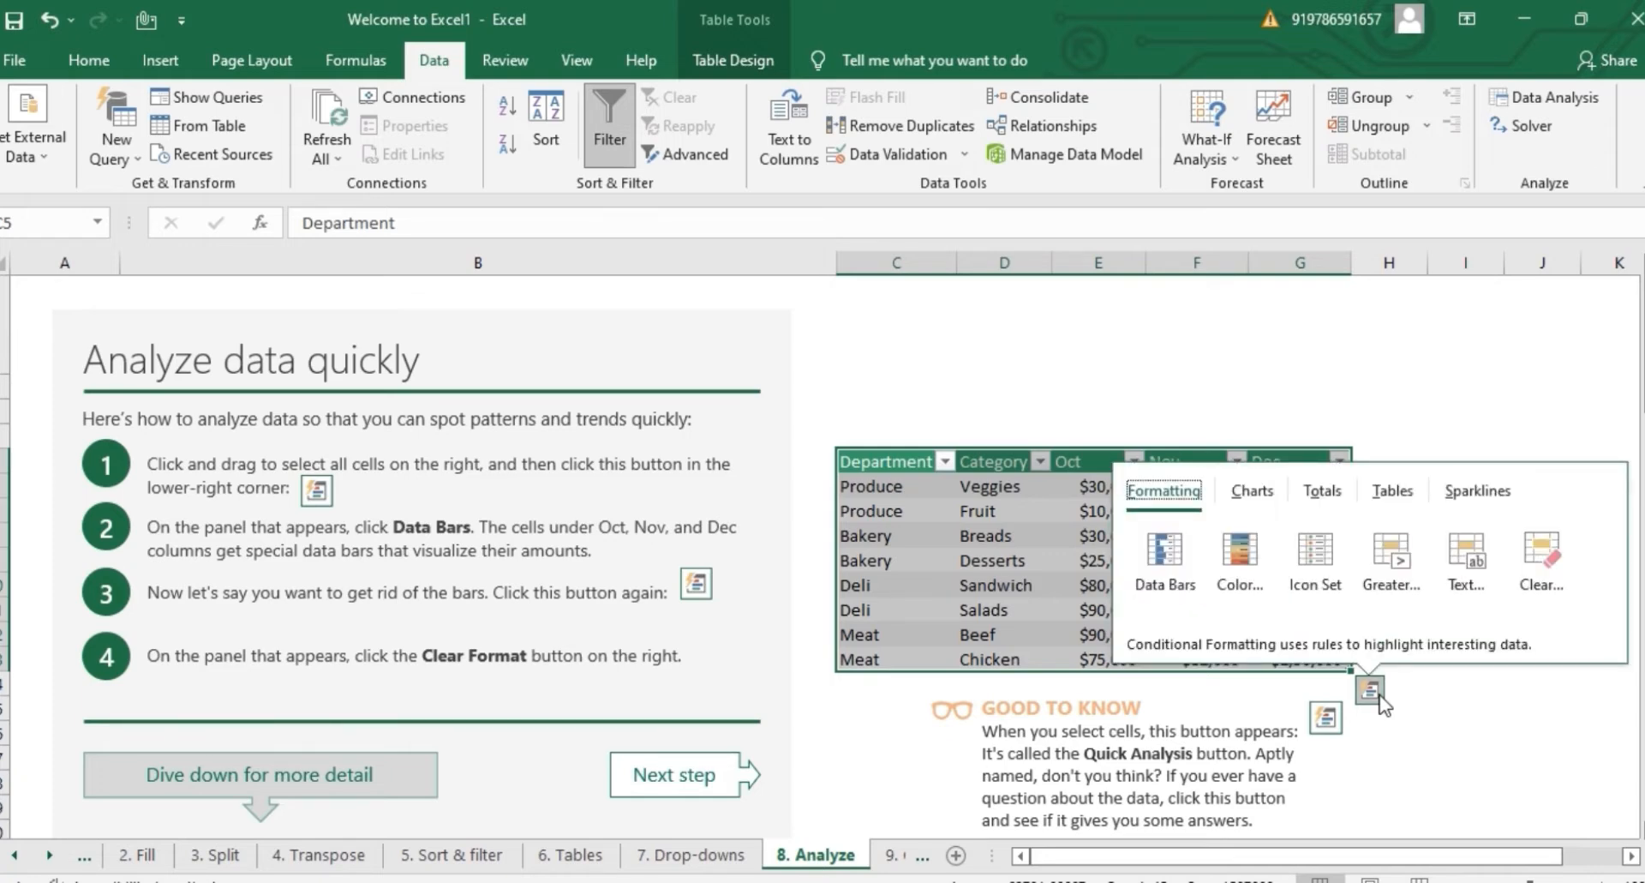
click(1167, 555)
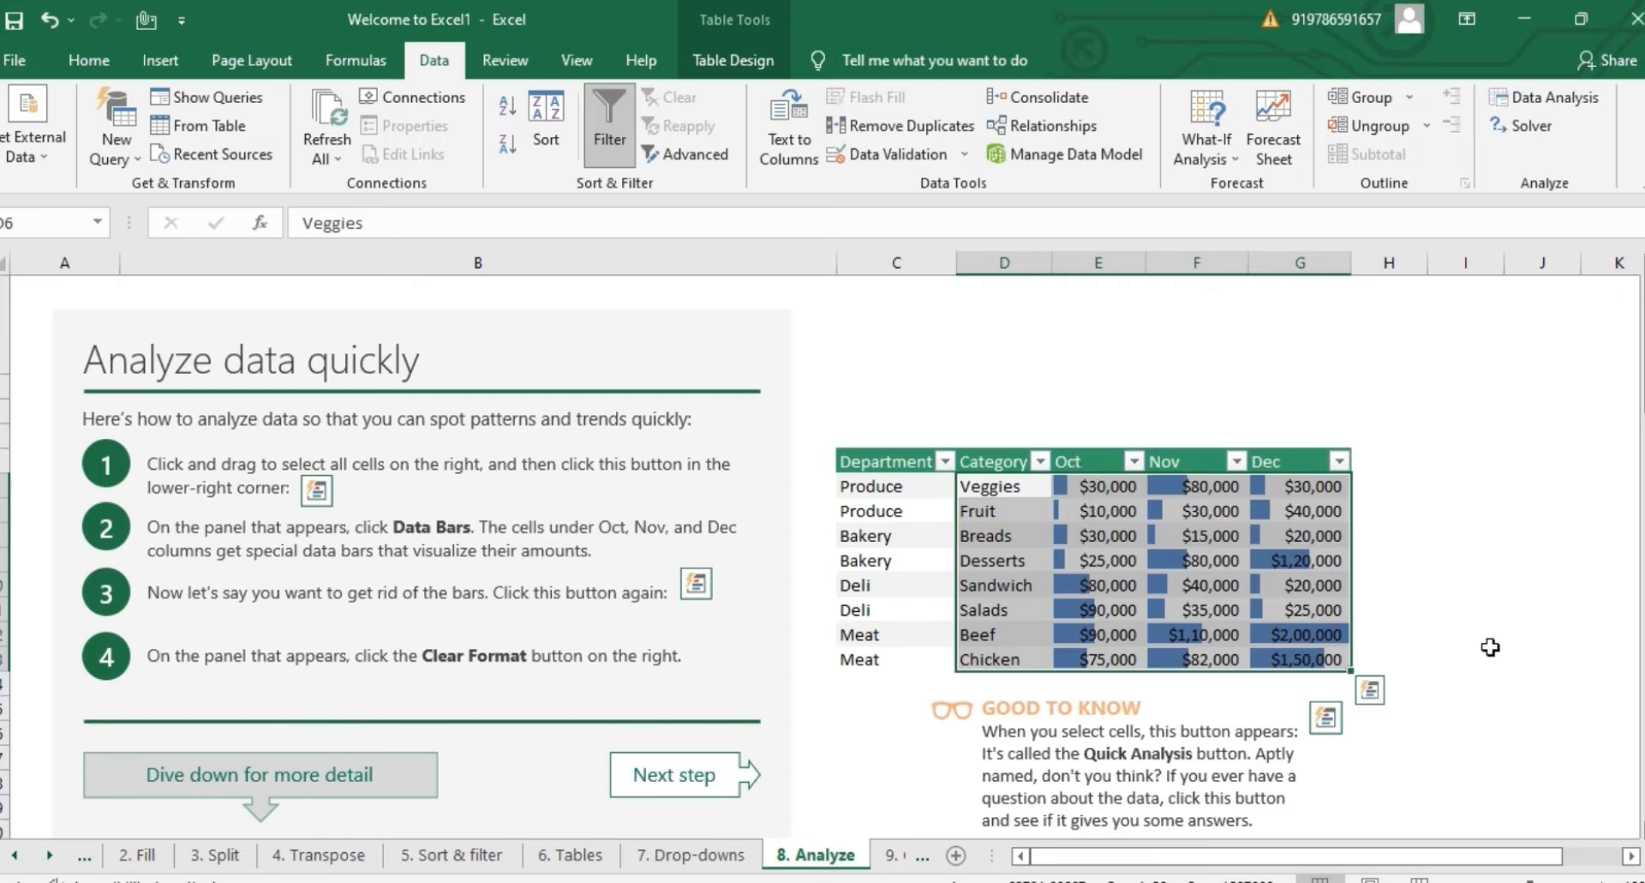
click(1487, 615)
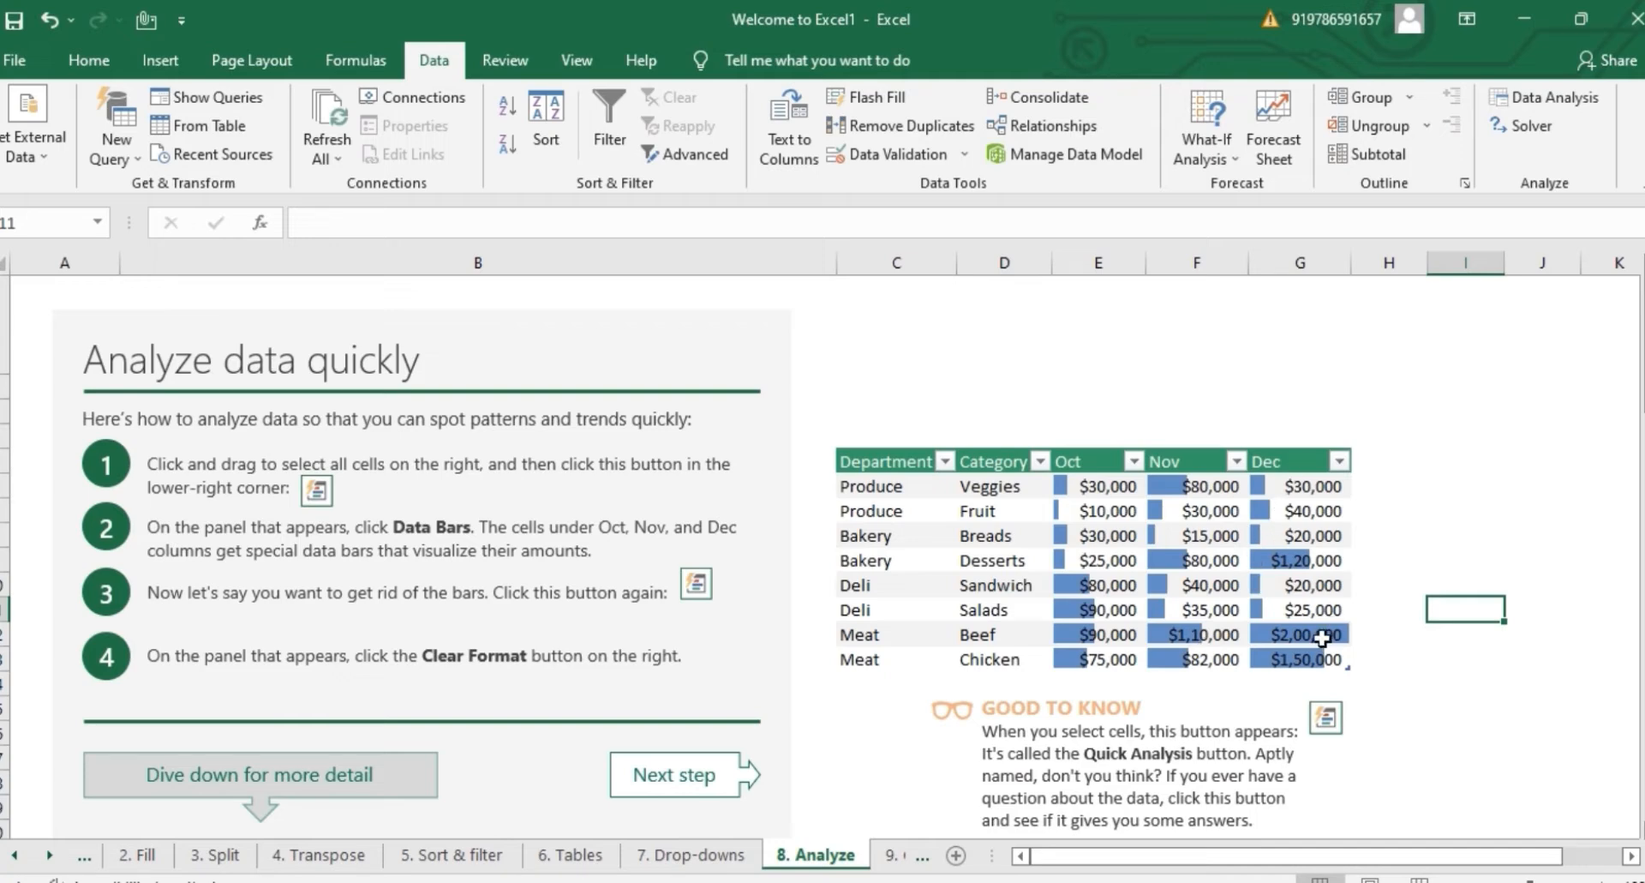
Step: Undo the data bars applied to the monthly department table
key(ctrl+z)
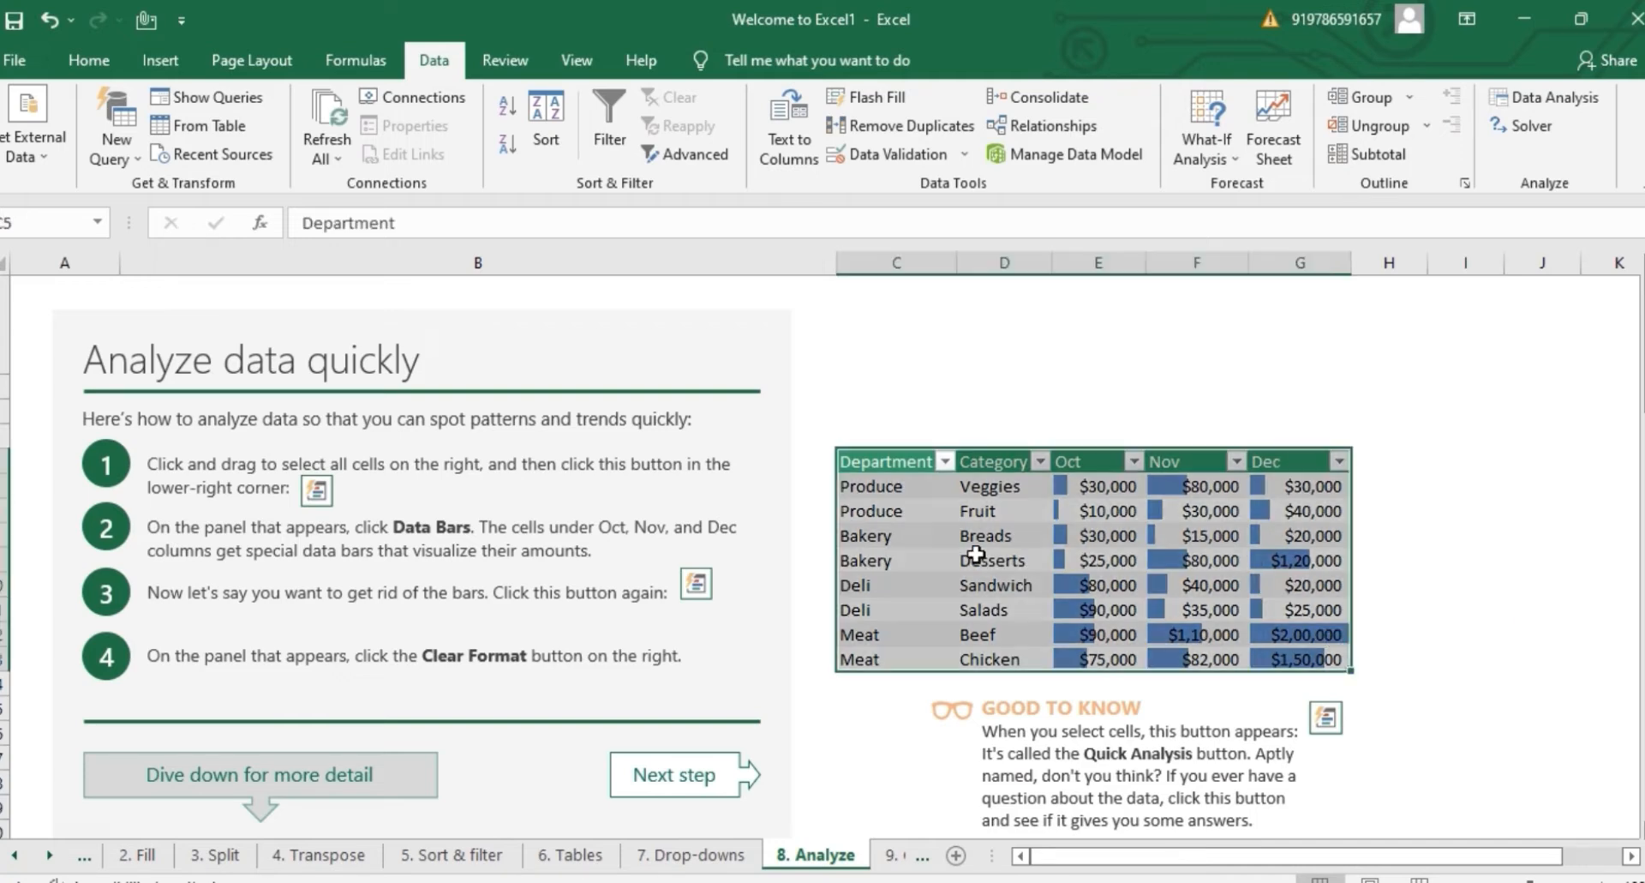
click(1531, 377)
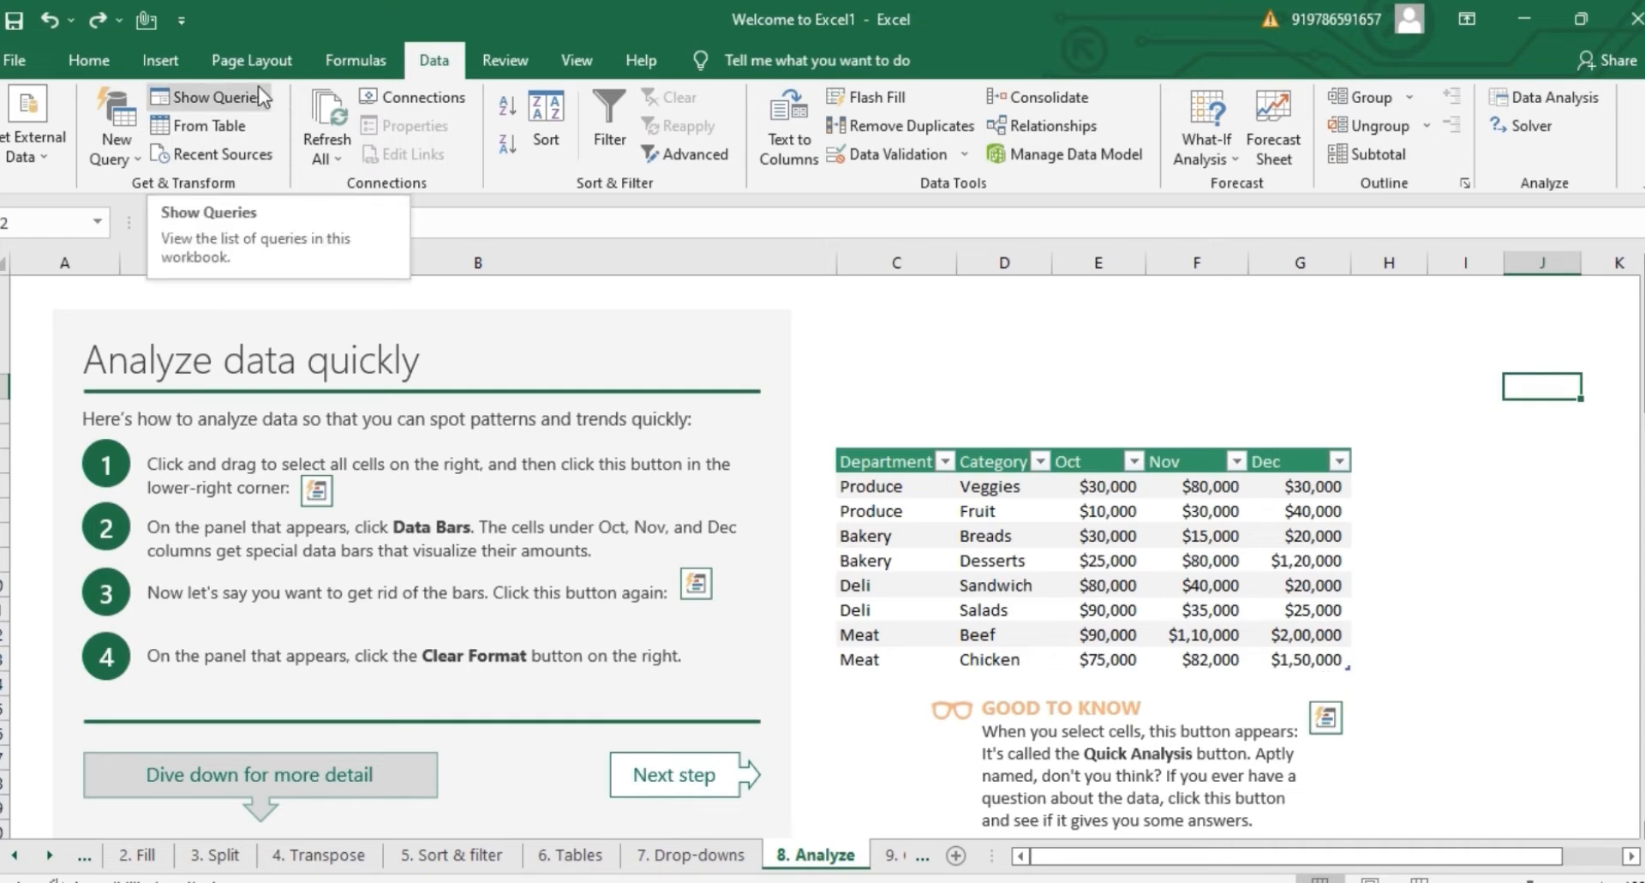
click(53, 155)
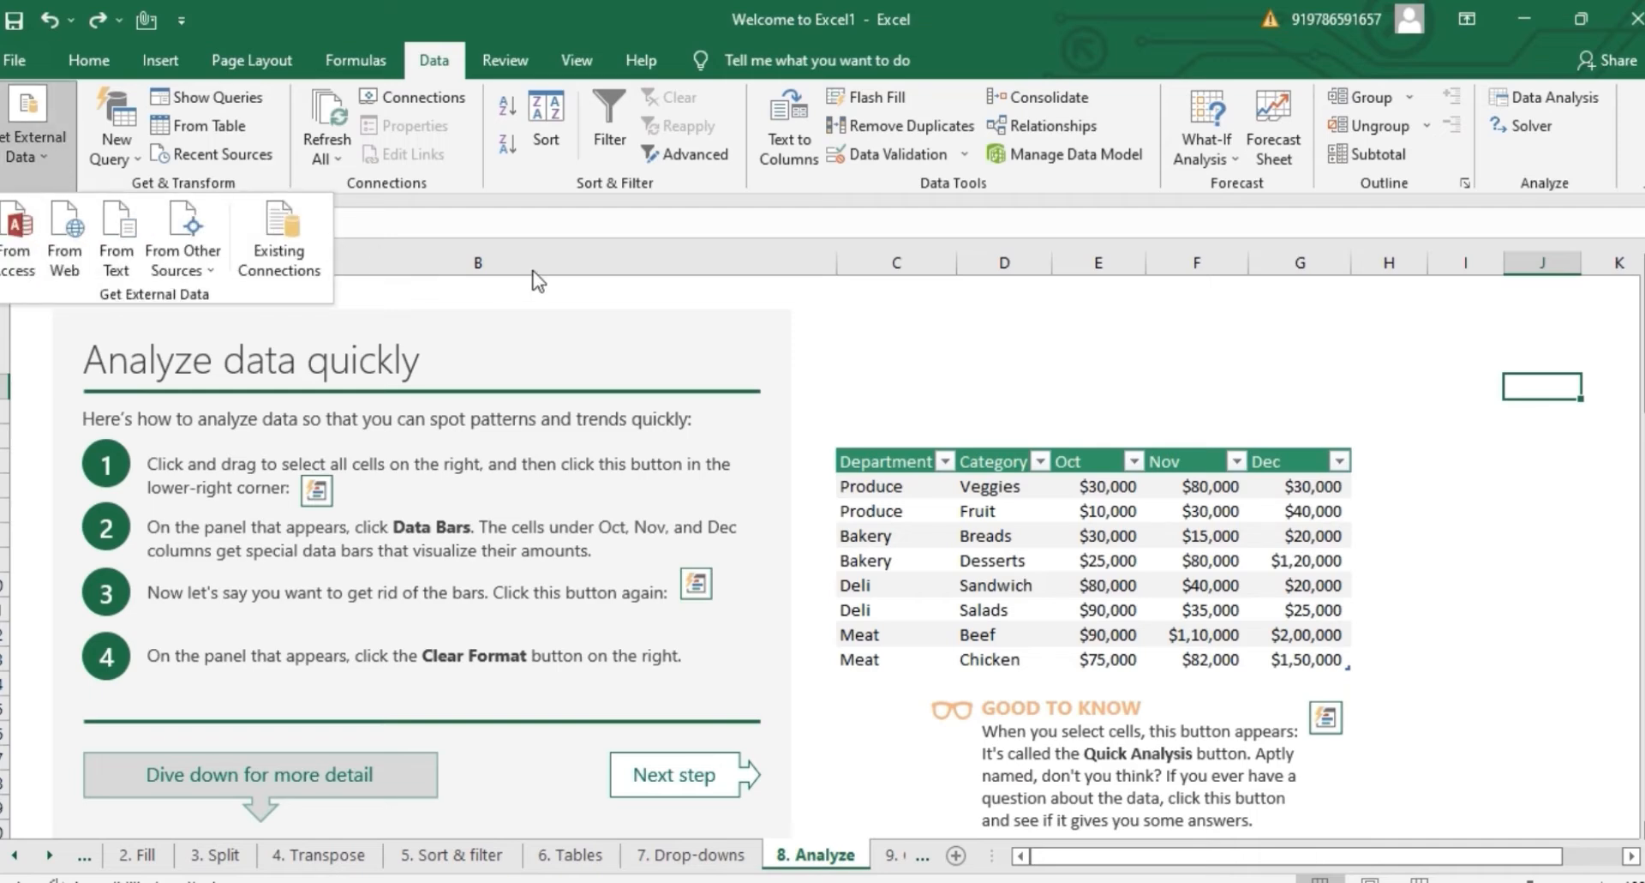
Step: Redo the undone data bars on the monthly department table
click(1018, 326)
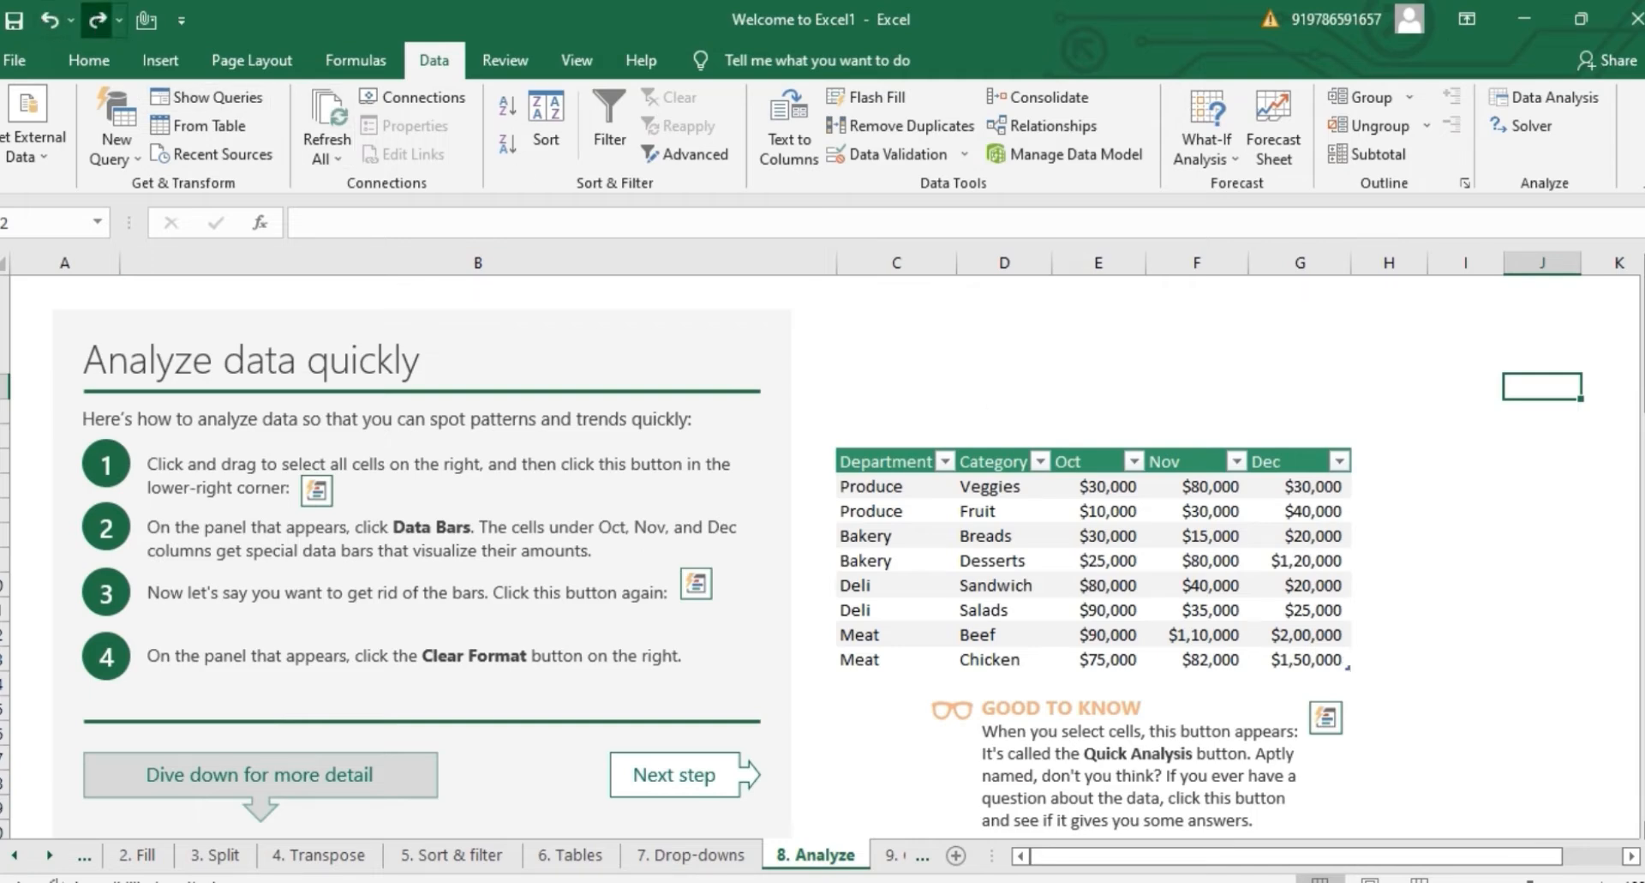
click(97, 19)
Step: Apply a color scale to the department table in the chart-making section of the sheet using Quick Analysis
drag(1643, 377, 1643, 483)
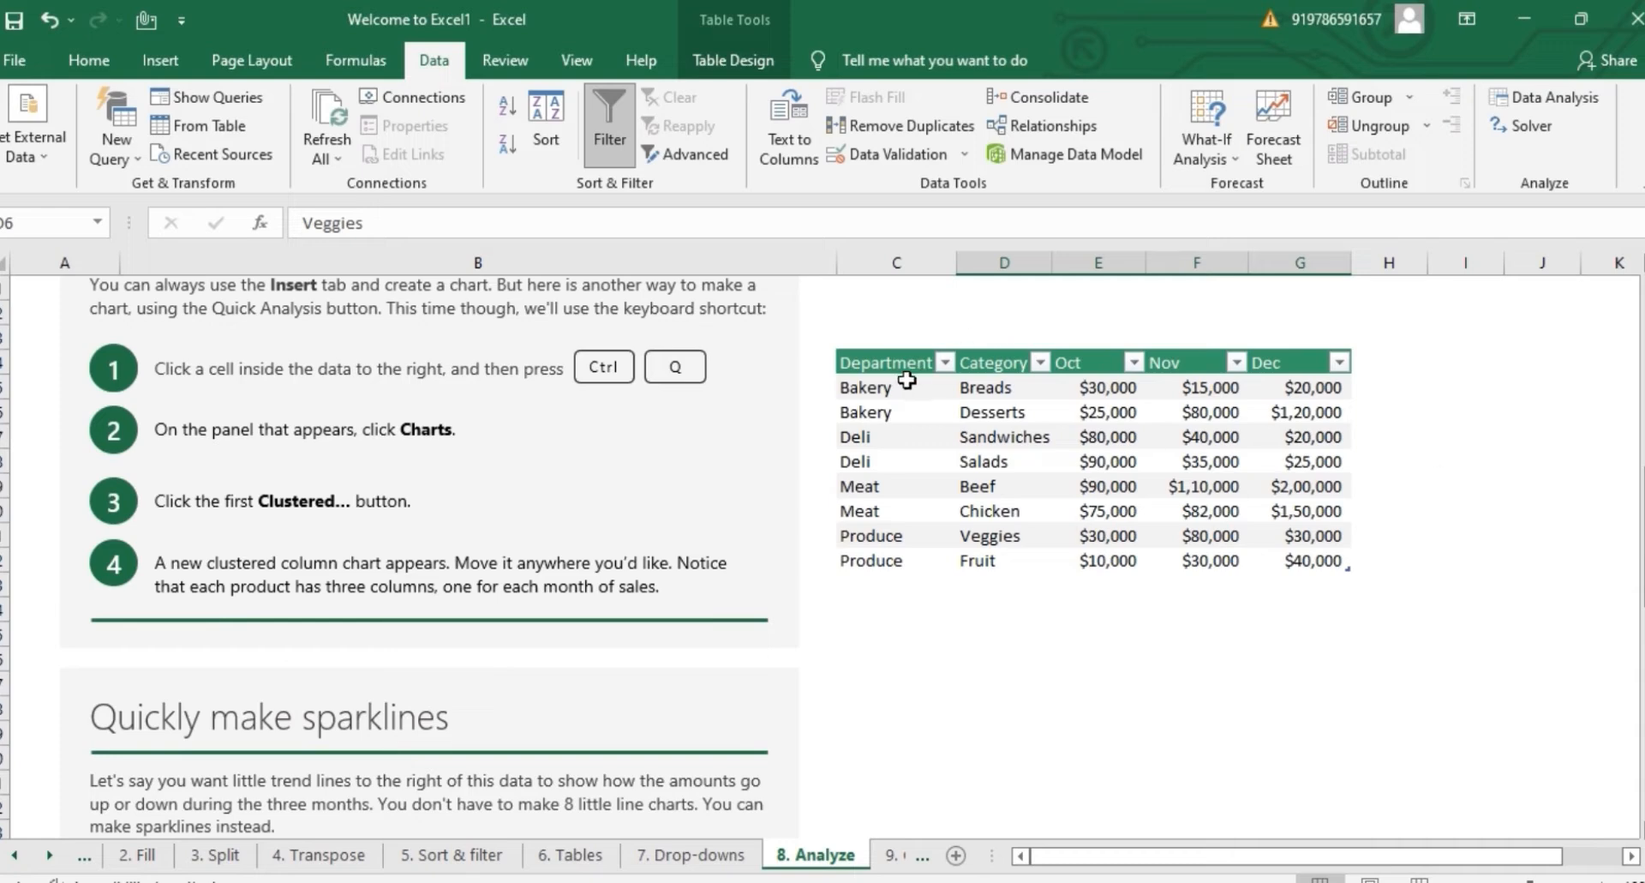
click(931, 416)
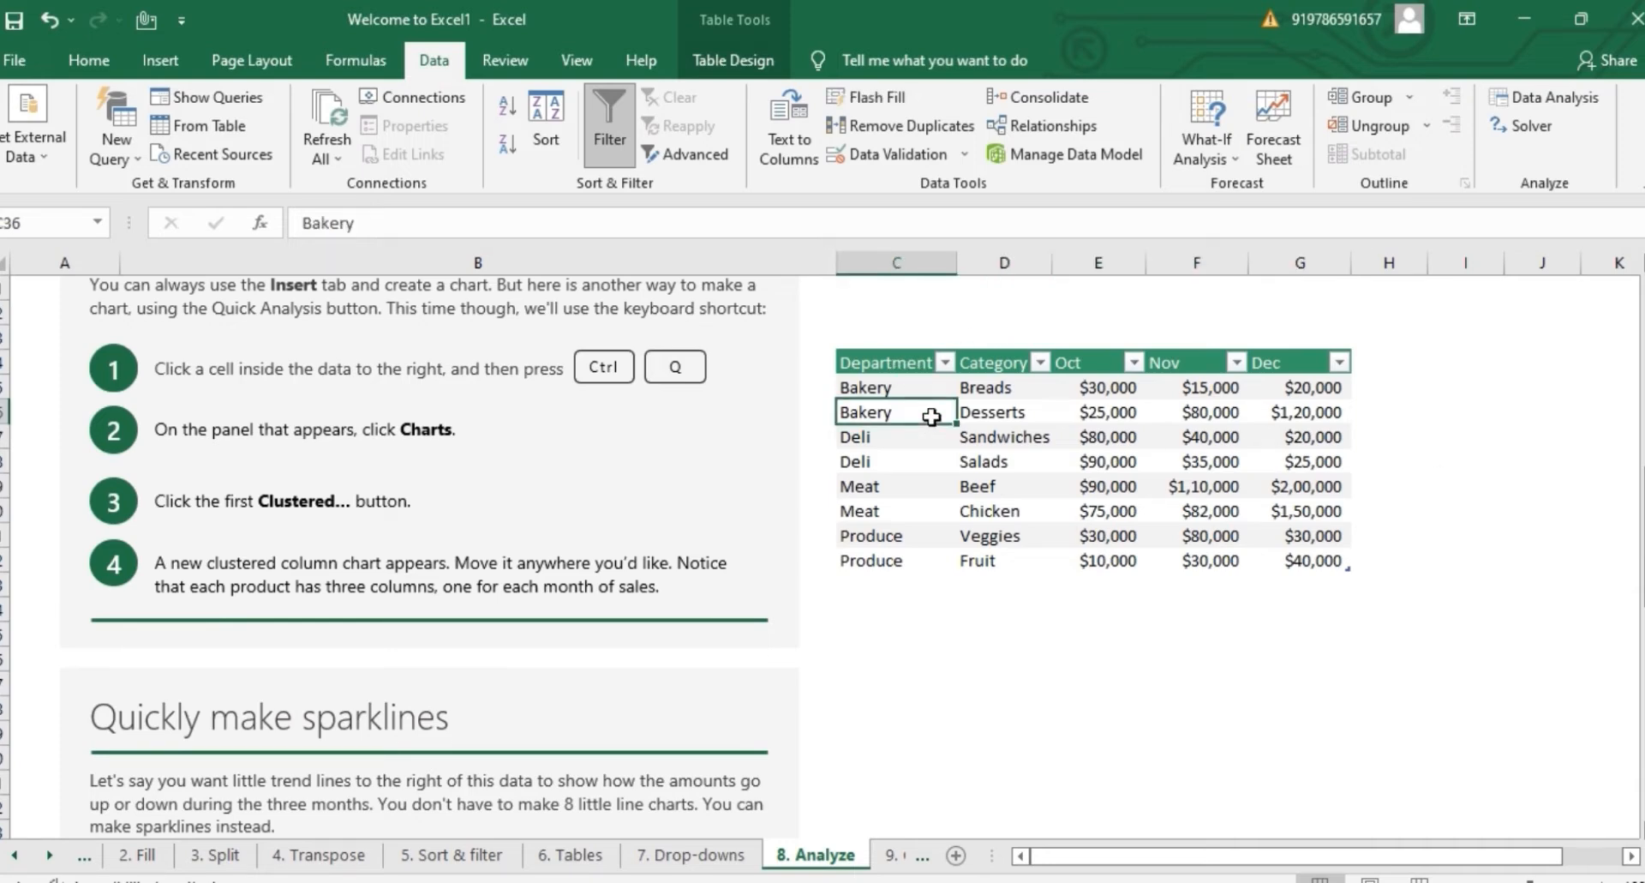
key(ctrl+q)
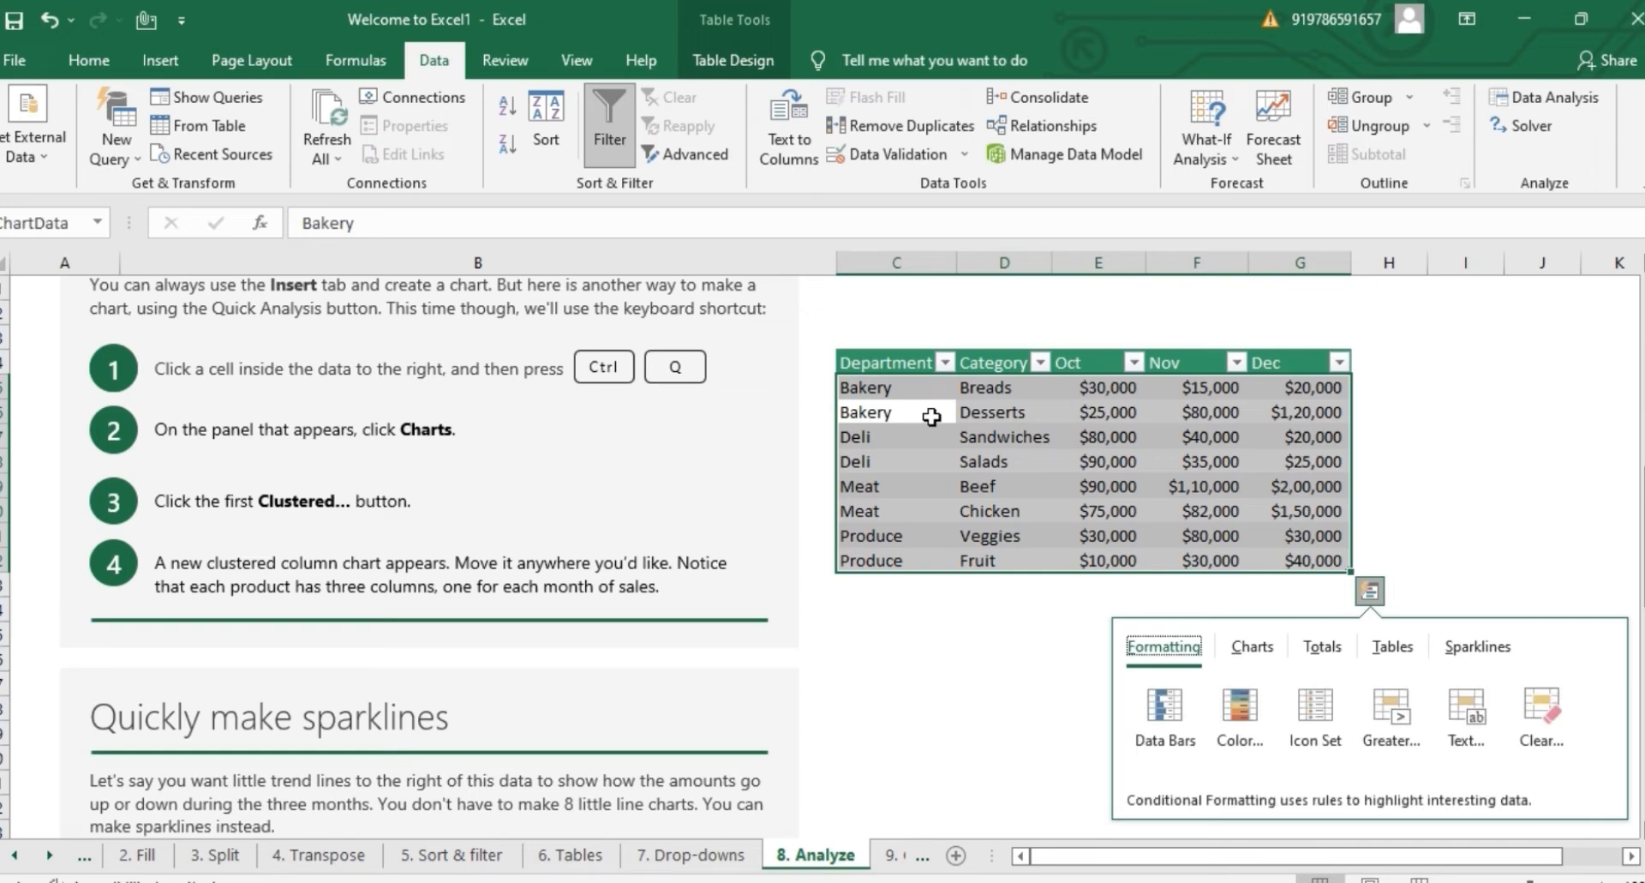
click(1242, 711)
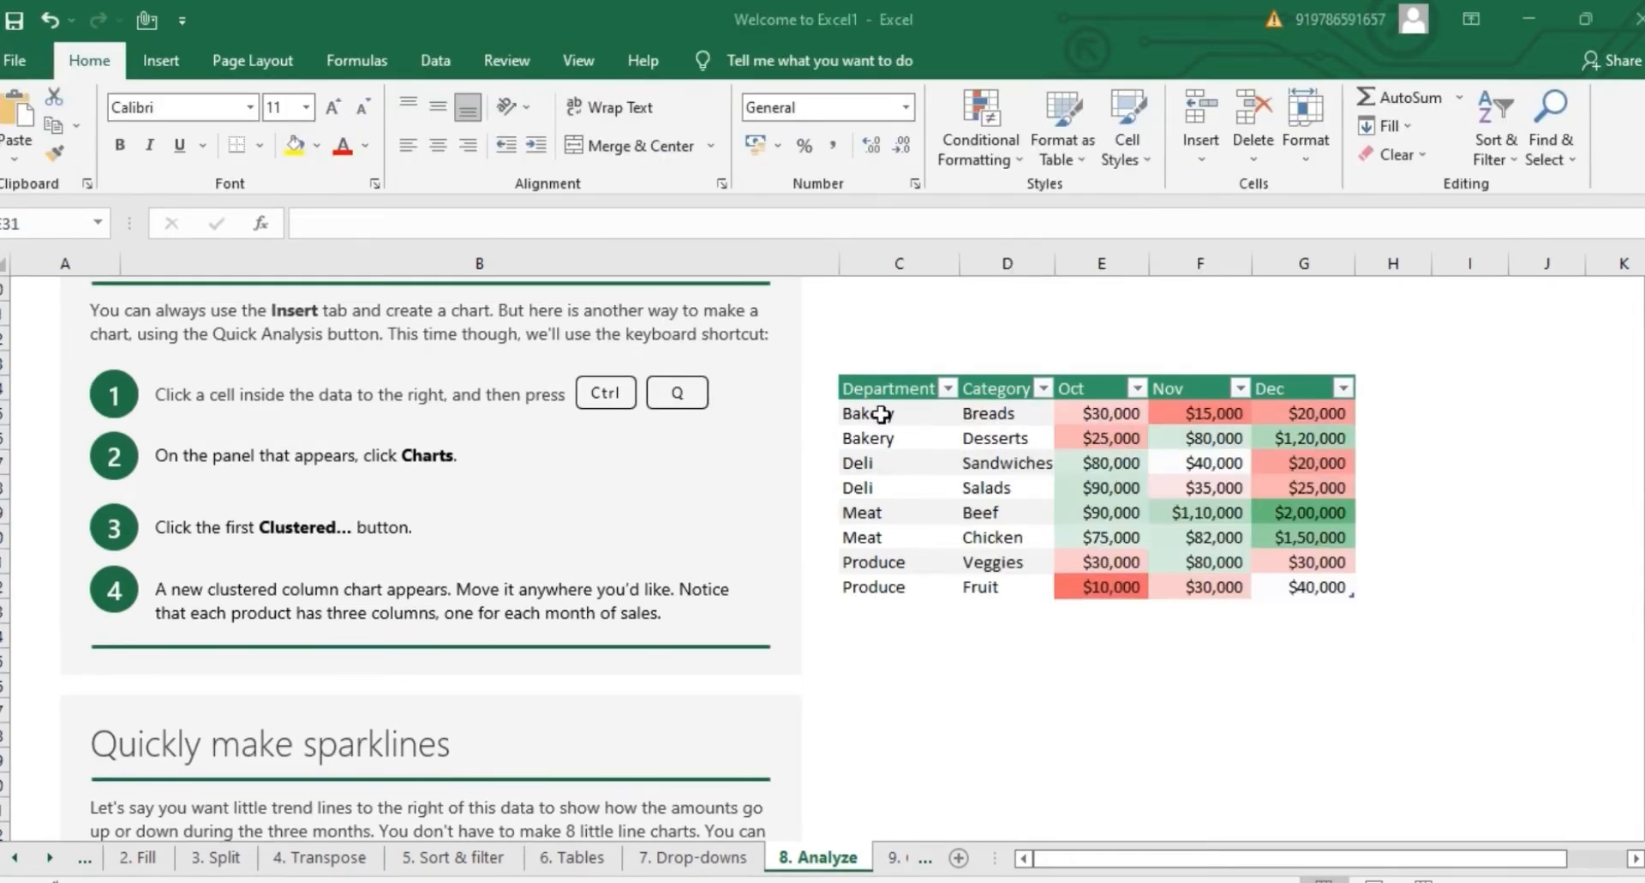
Step: Create the first recommended clustered column chart from the color-scaled department table with Quick Analysis and move it beside the table, over the instructions
click(883, 433)
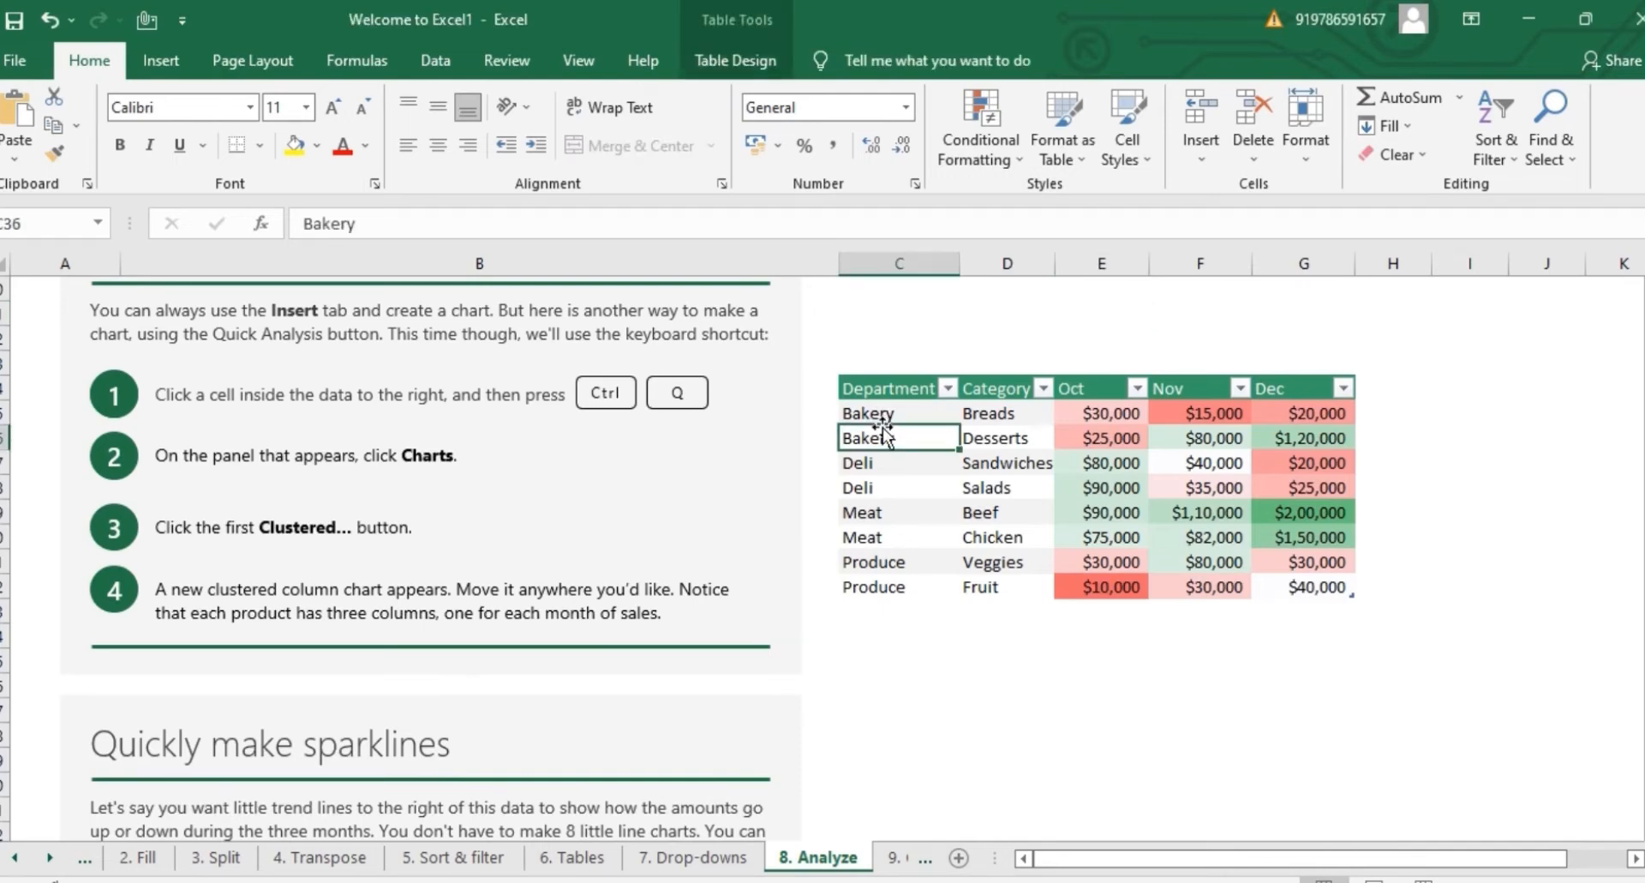
key(ctrl+q)
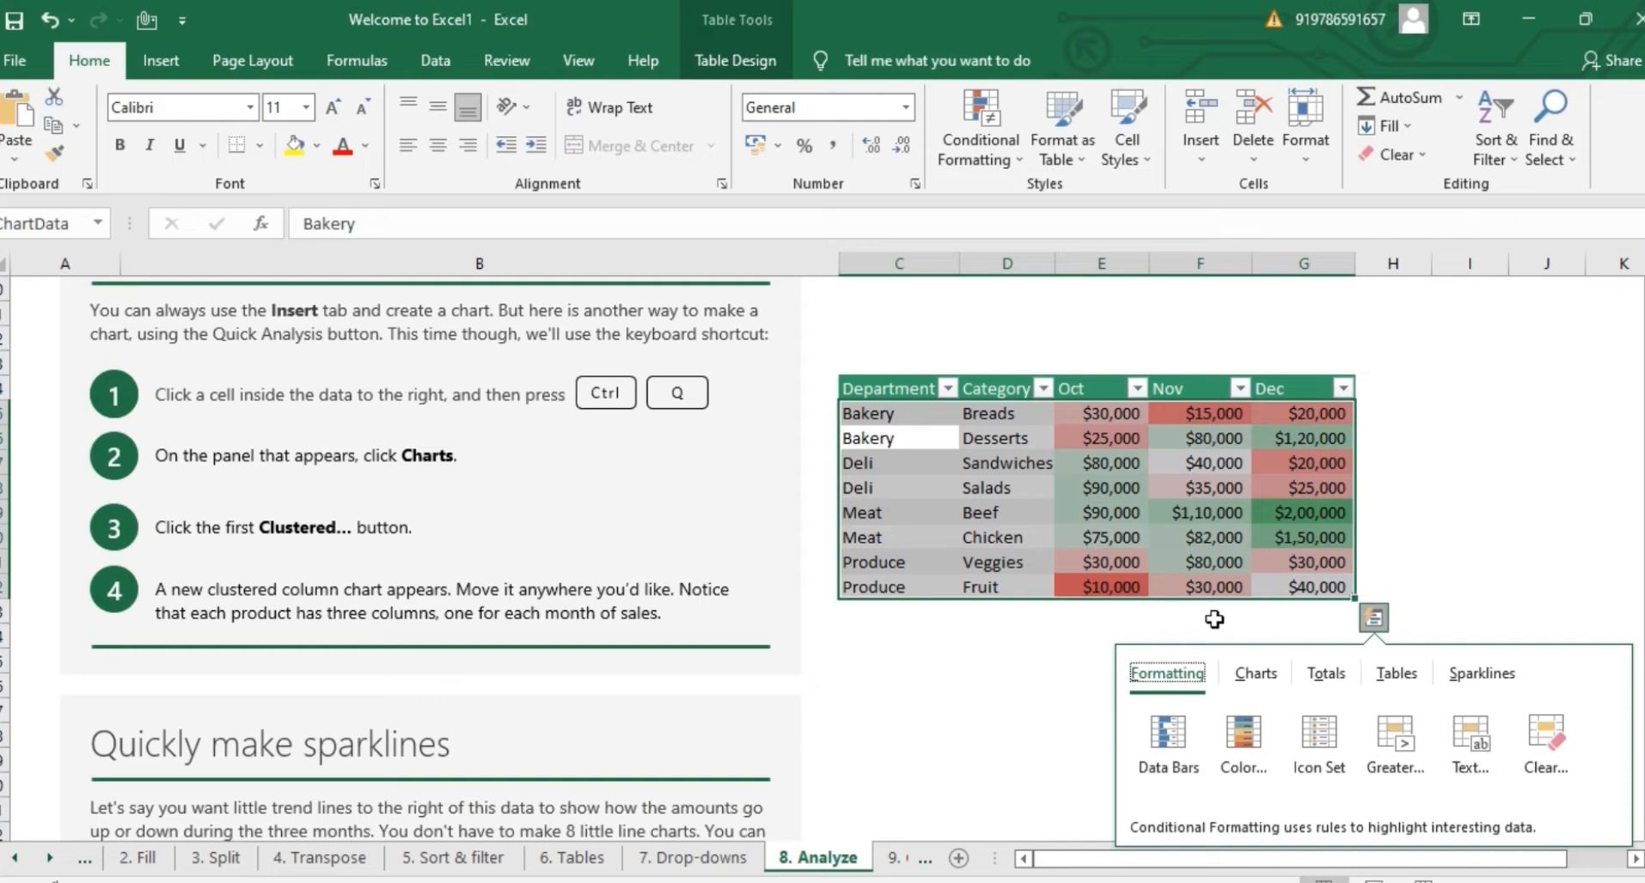
click(1246, 677)
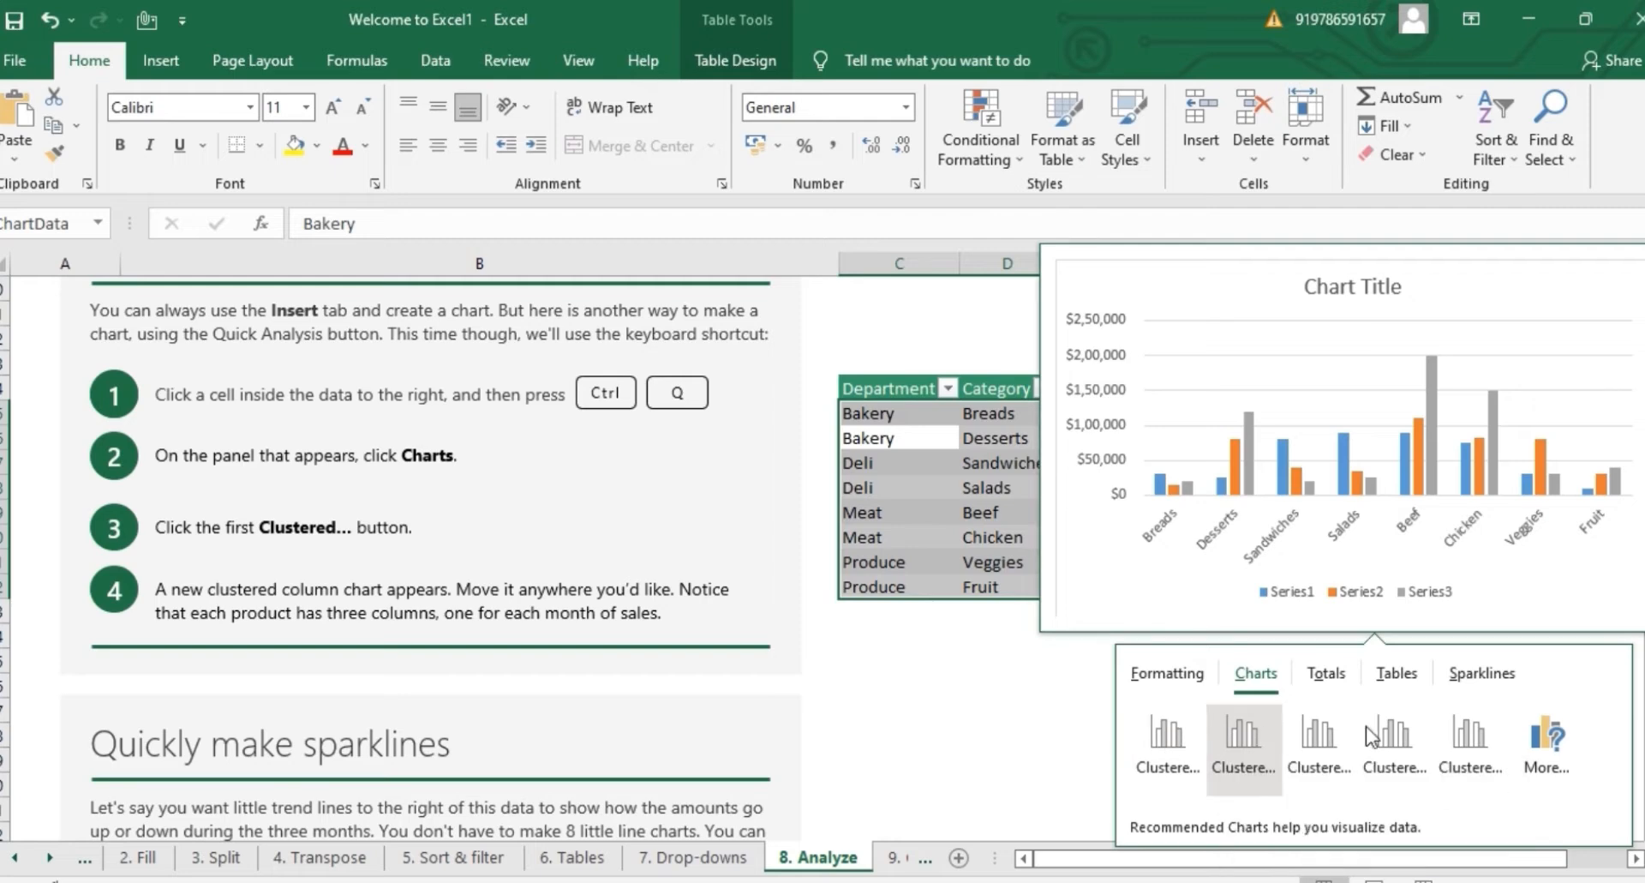
click(1174, 738)
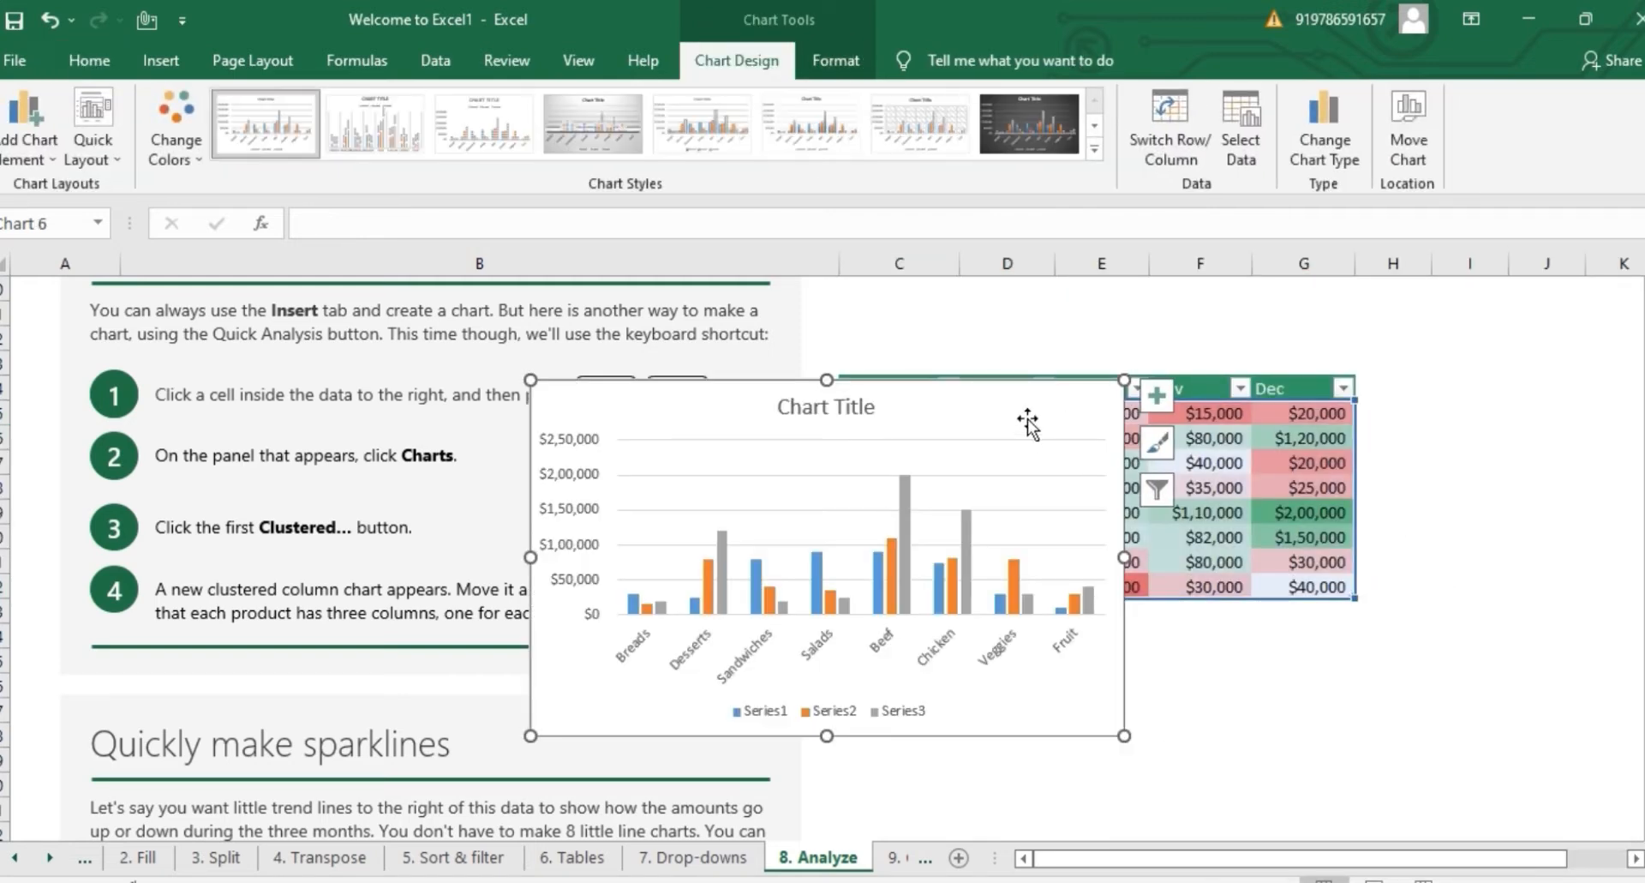
drag(986, 414, 691, 378)
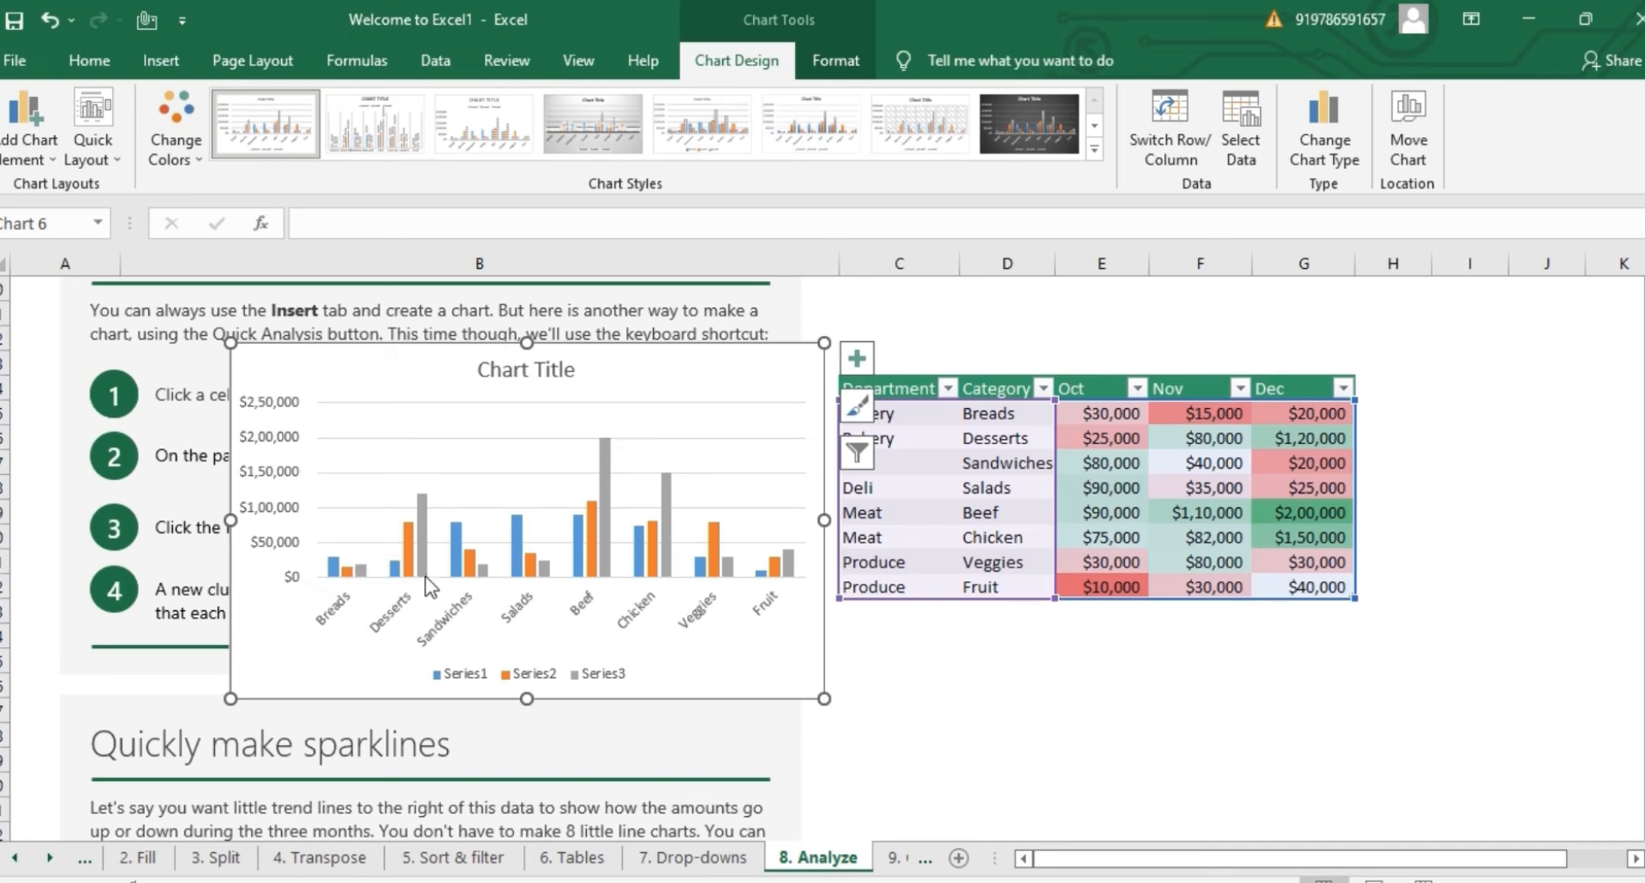
Step: Add axis titles and a data table to the department clustered column chart, leaving data labels off
mouse_move(419, 505)
click(857, 358)
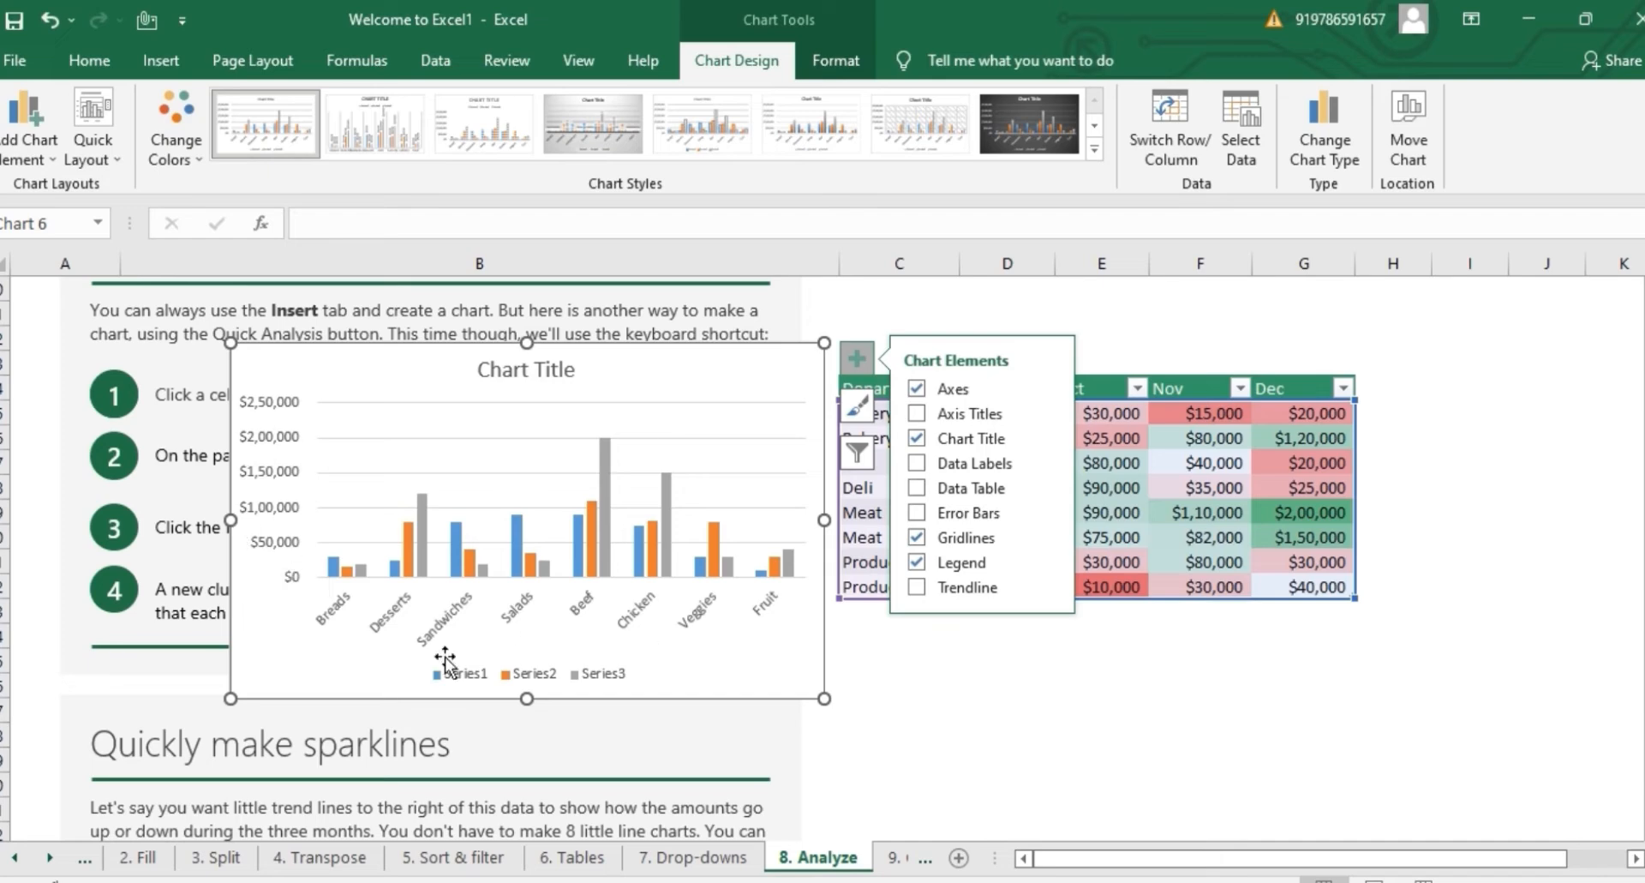
click(917, 413)
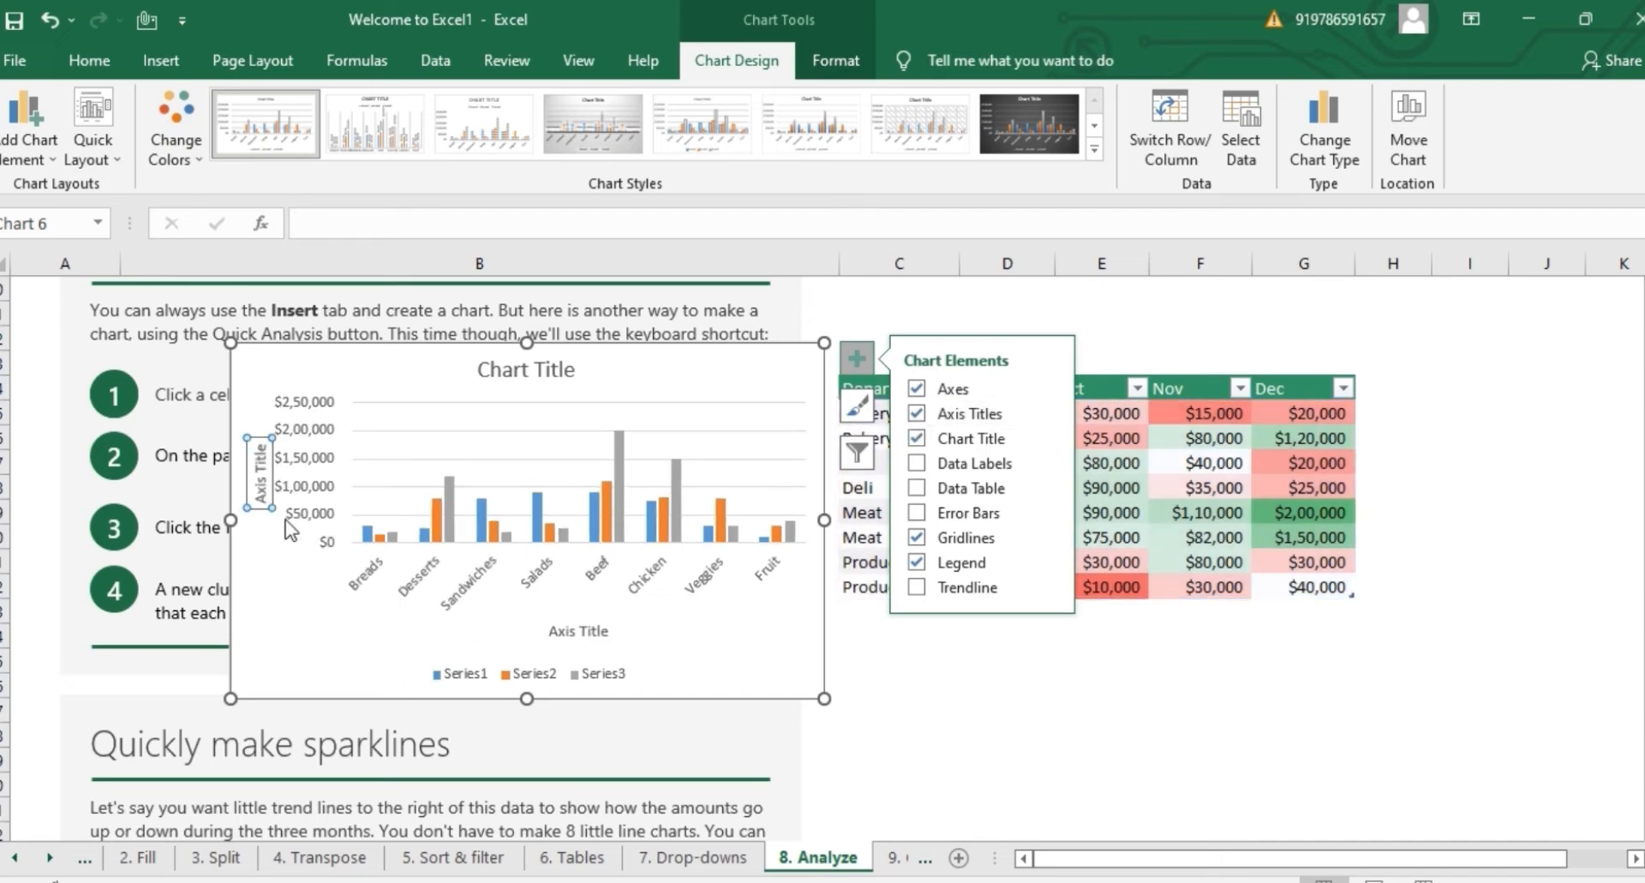
click(569, 630)
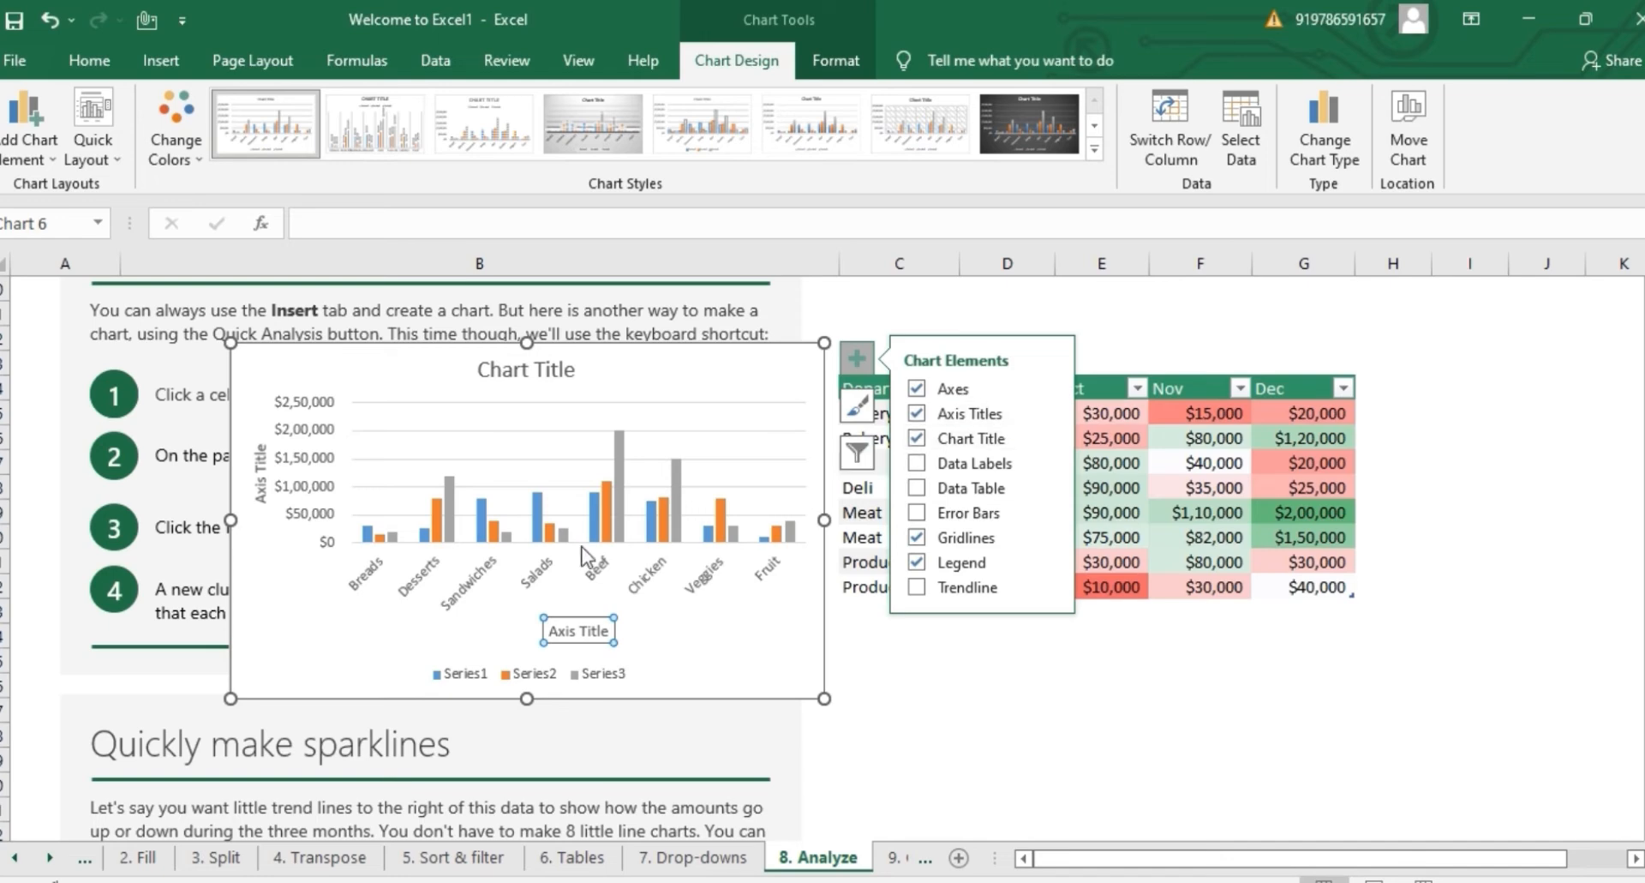
click(917, 465)
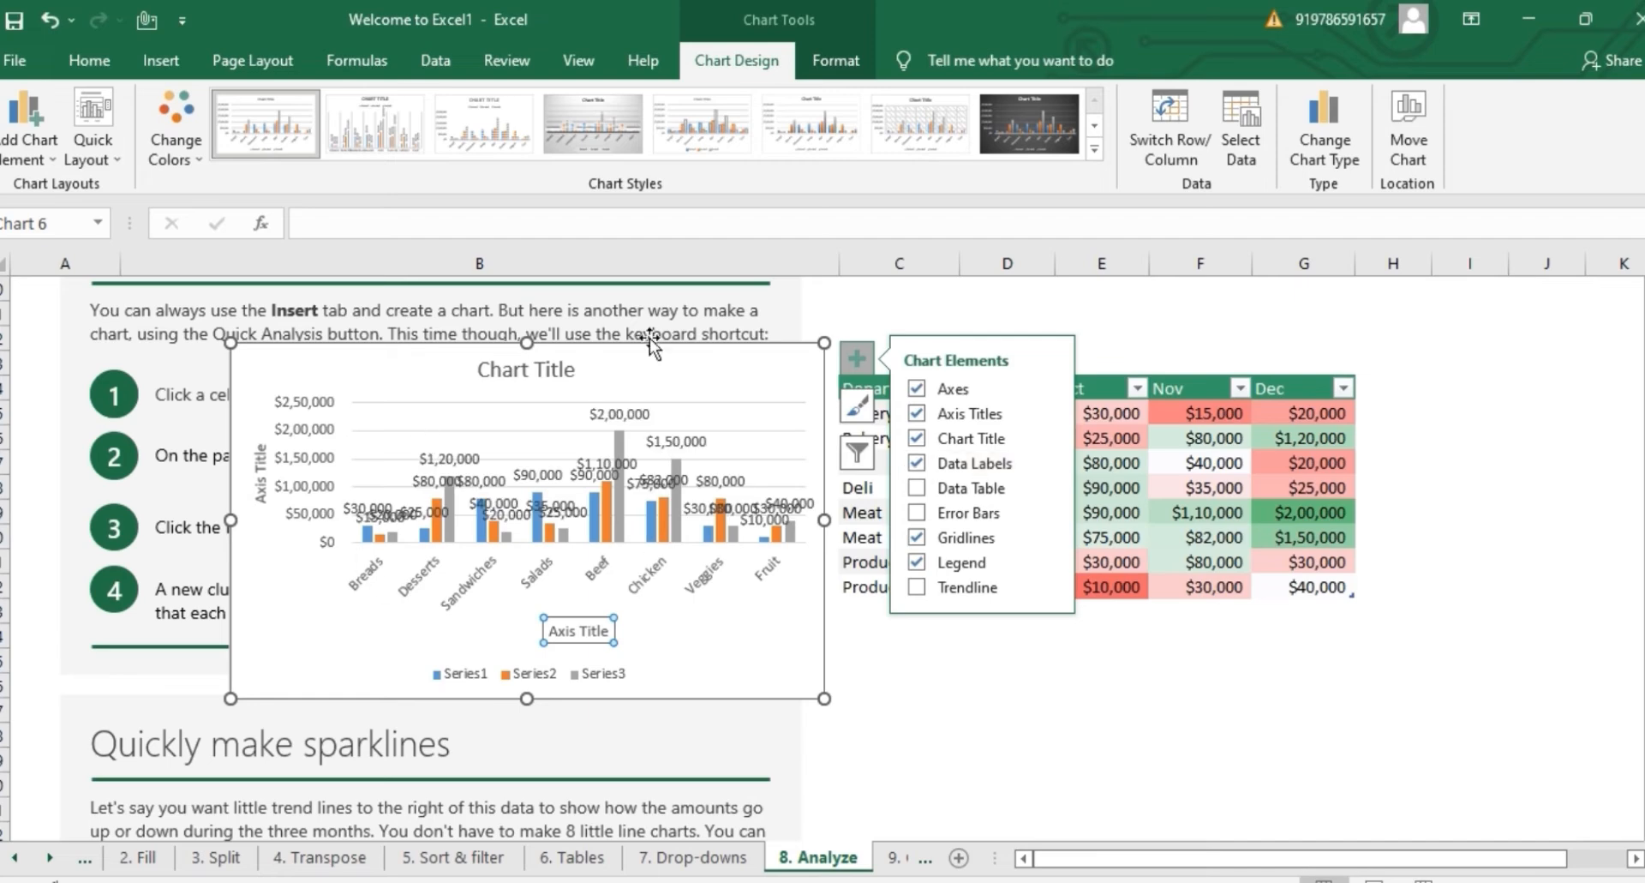
click(917, 463)
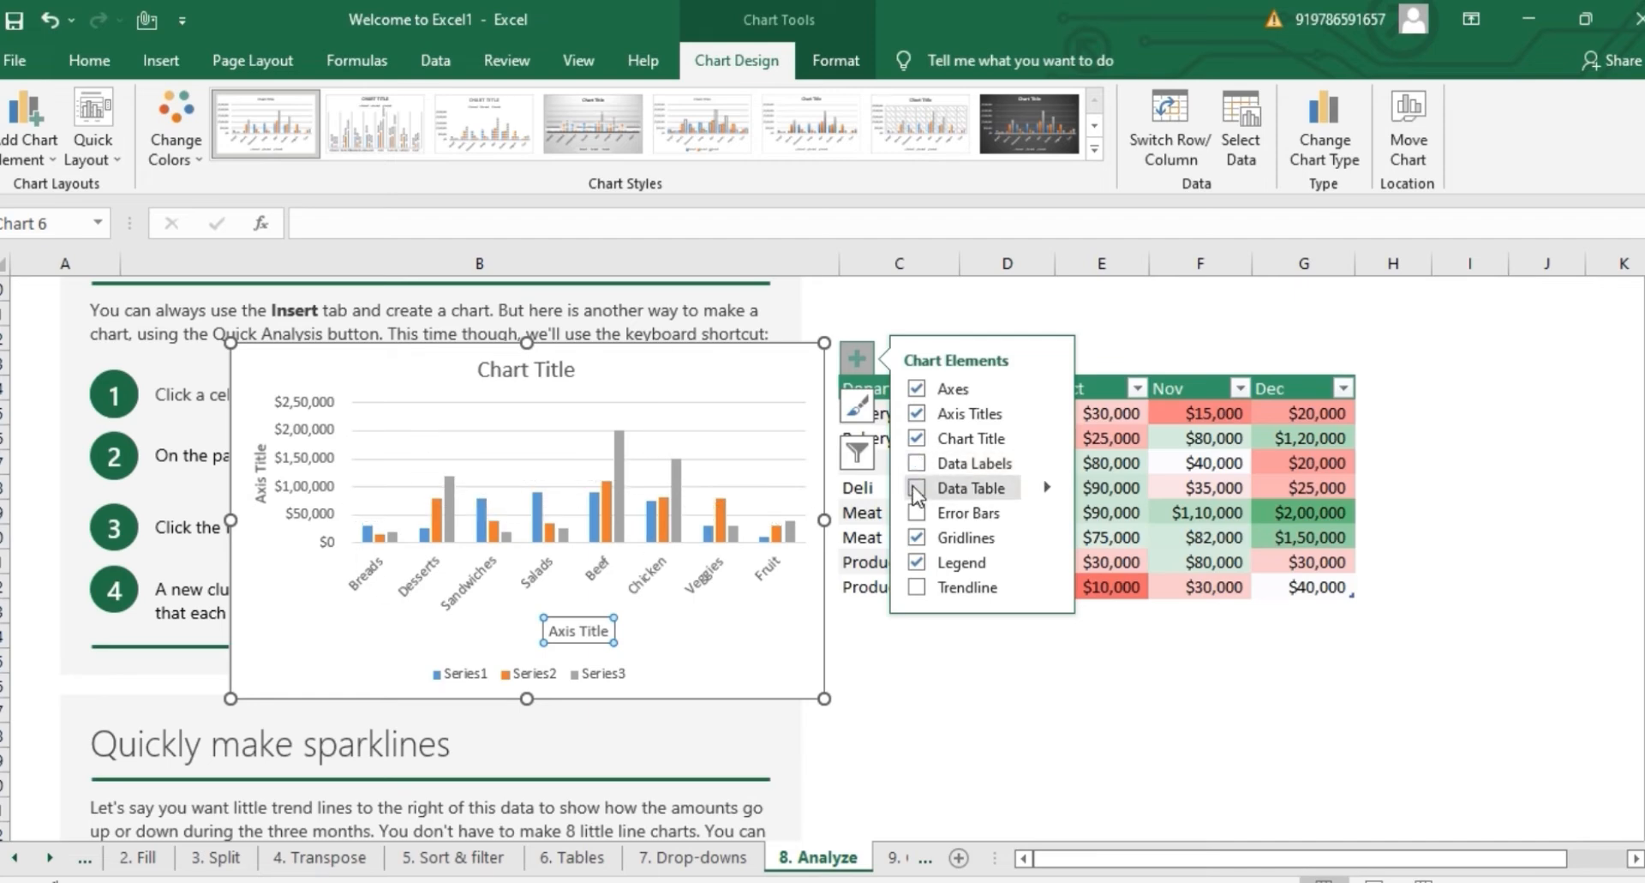
click(917, 489)
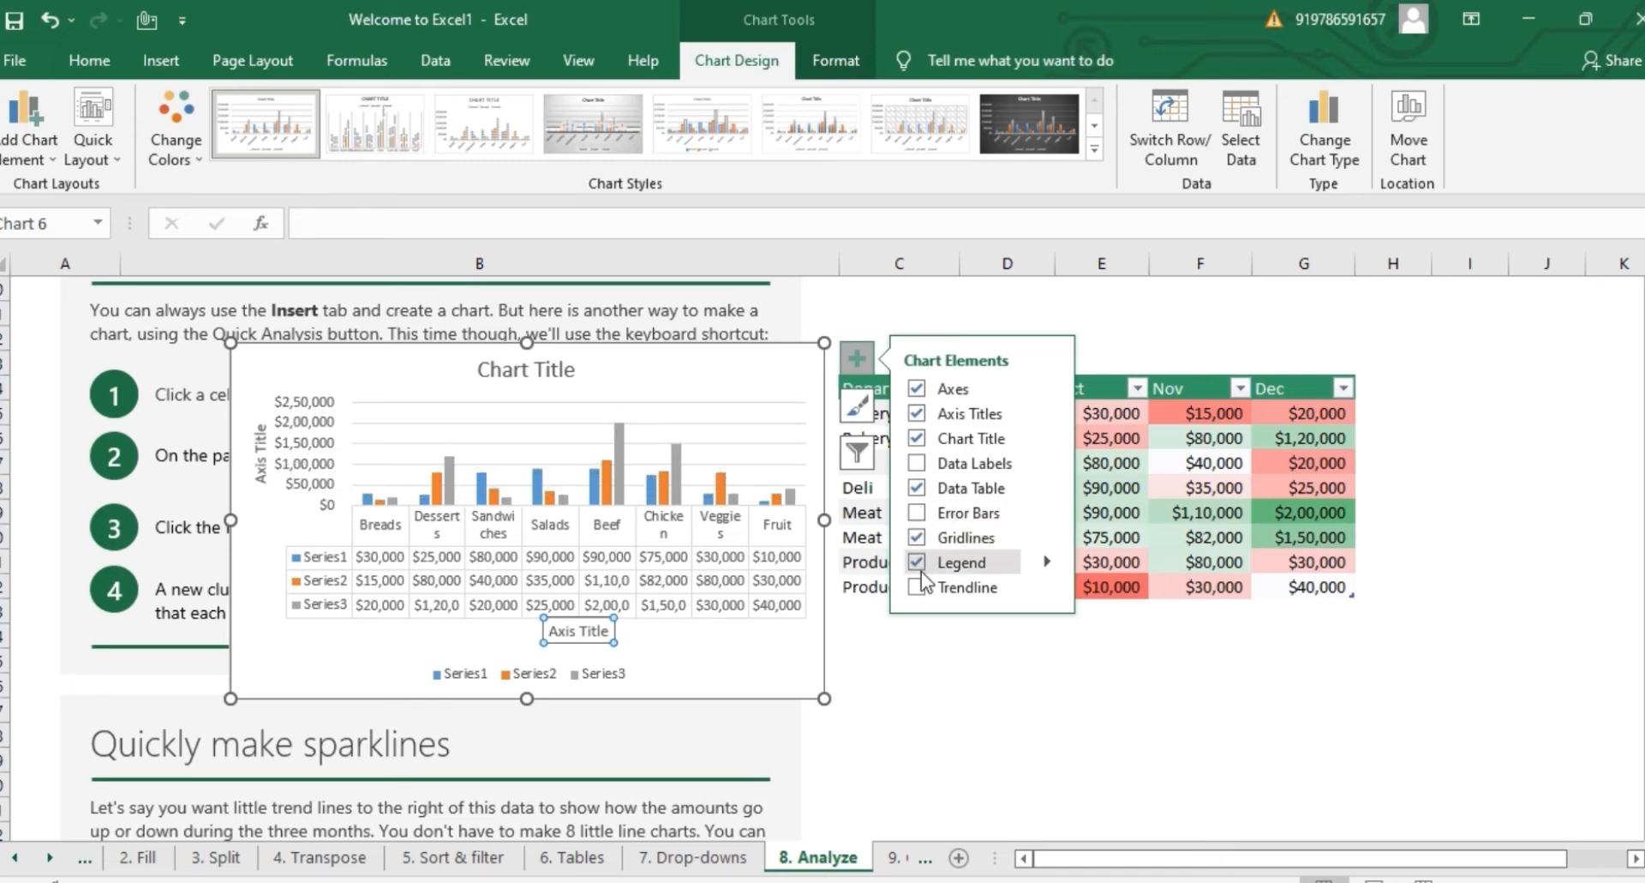
click(1114, 334)
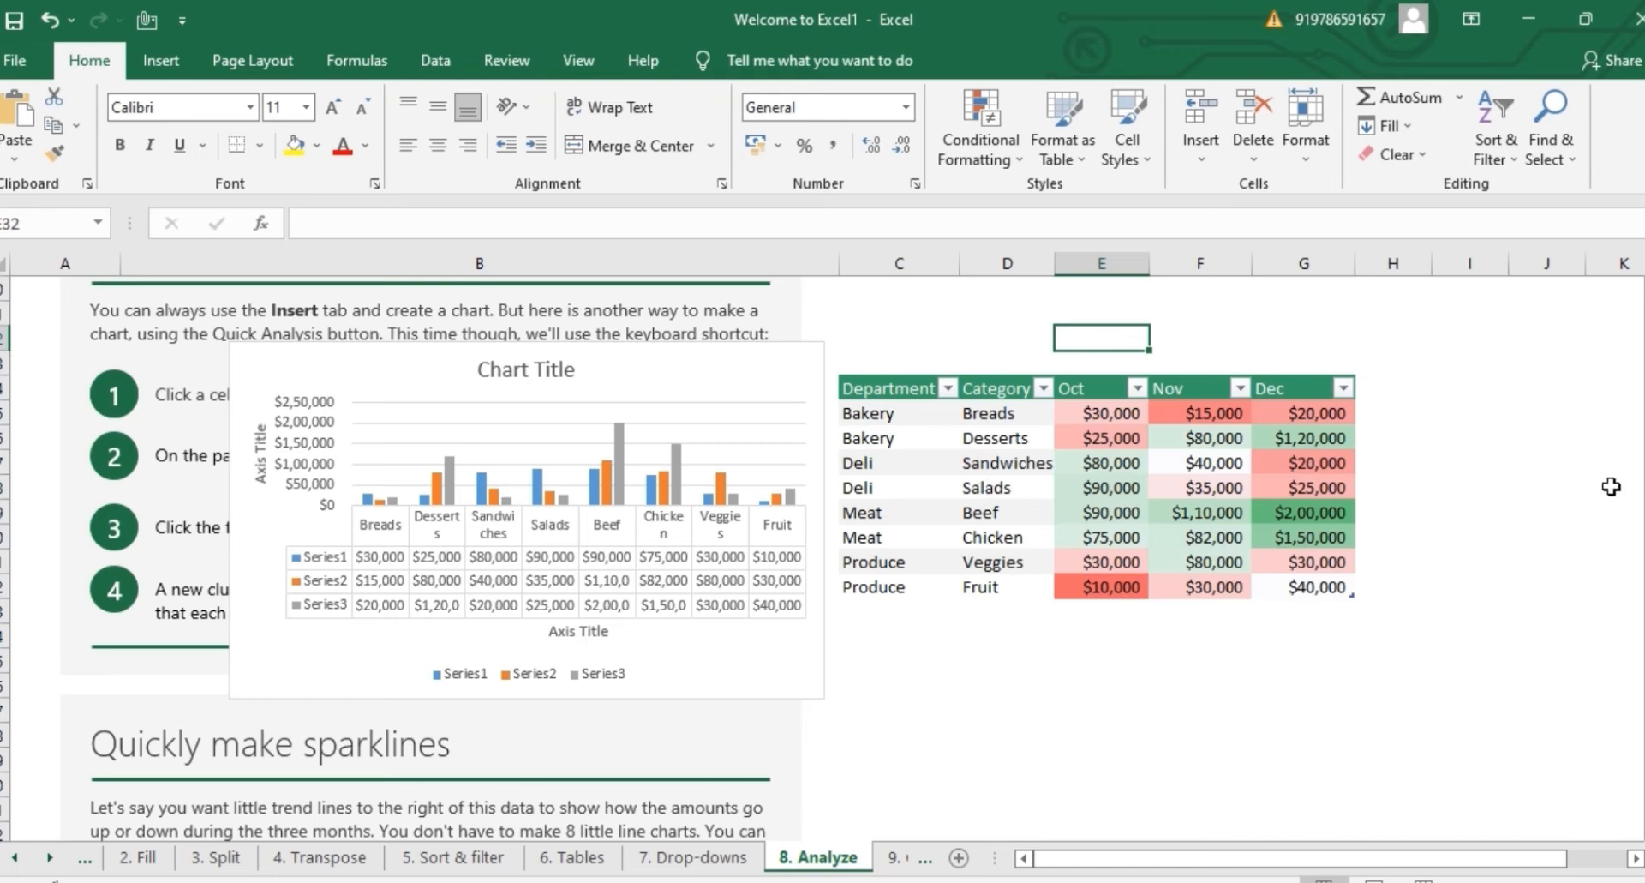
Step: Go to the 9. Charts sheet and select the whole Year and Conference attendance table, including its headers
click(896, 857)
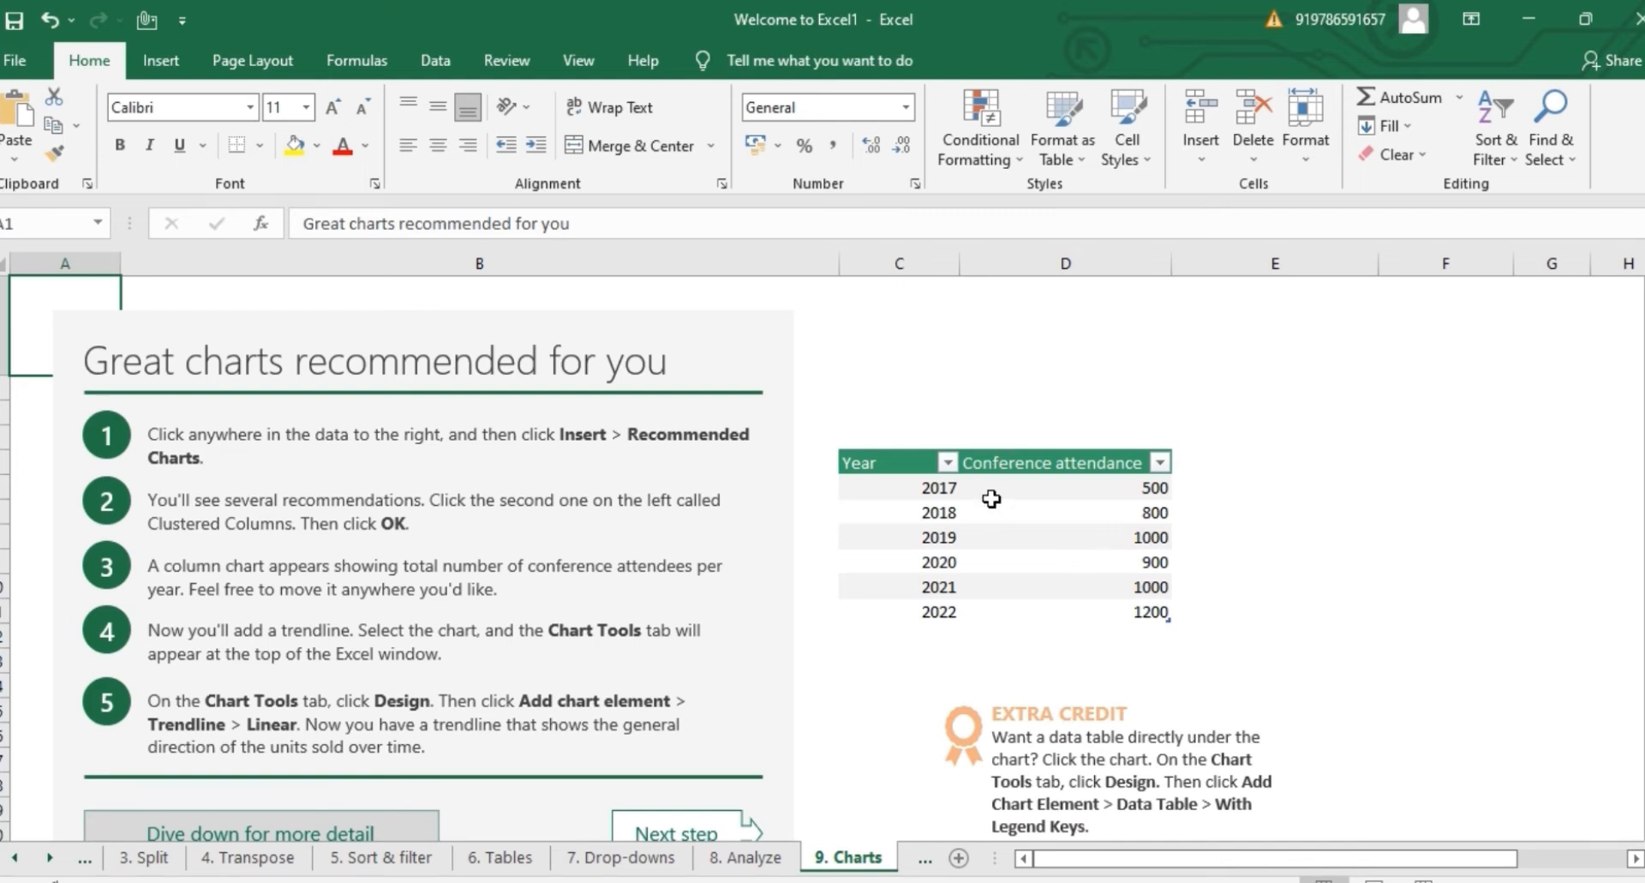
click(878, 454)
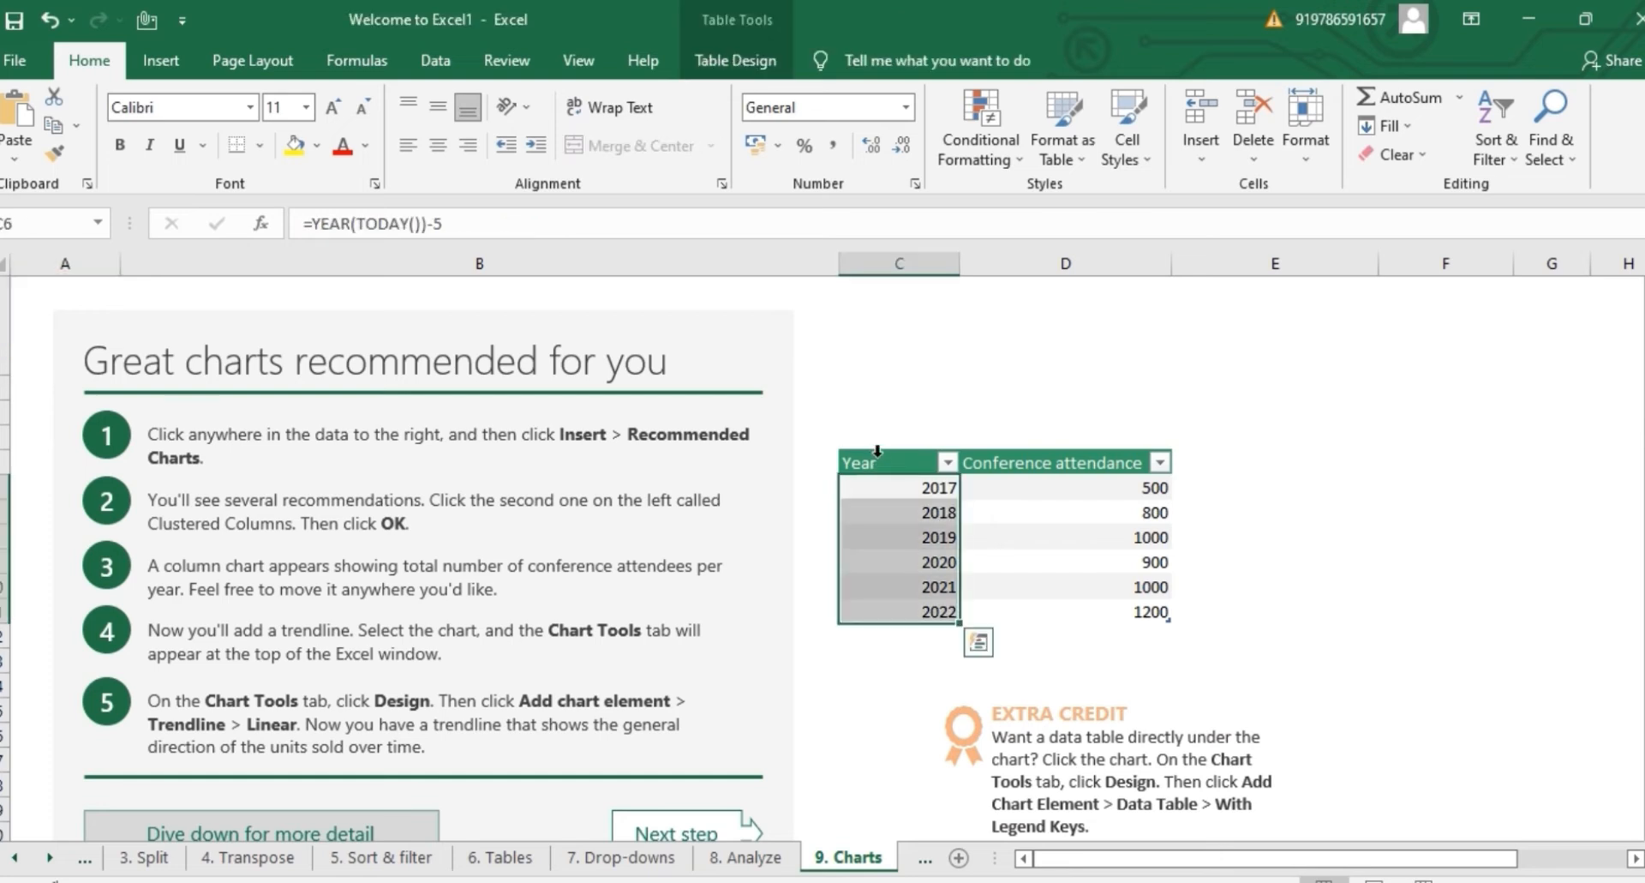
click(955, 601)
drag(955, 600, 1081, 600)
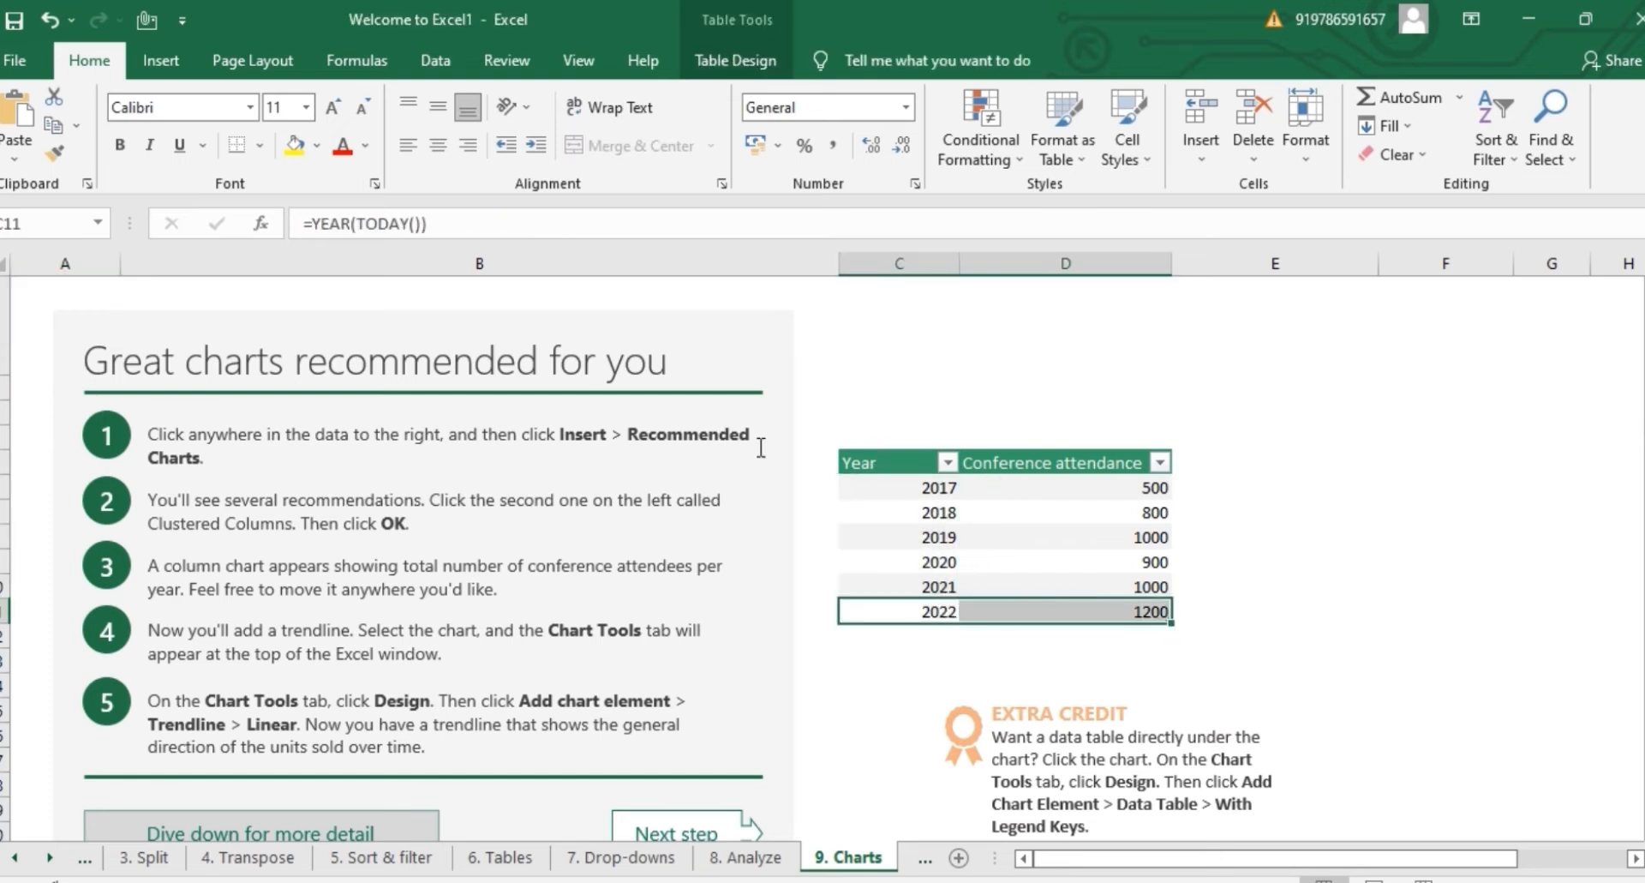
click(898, 464)
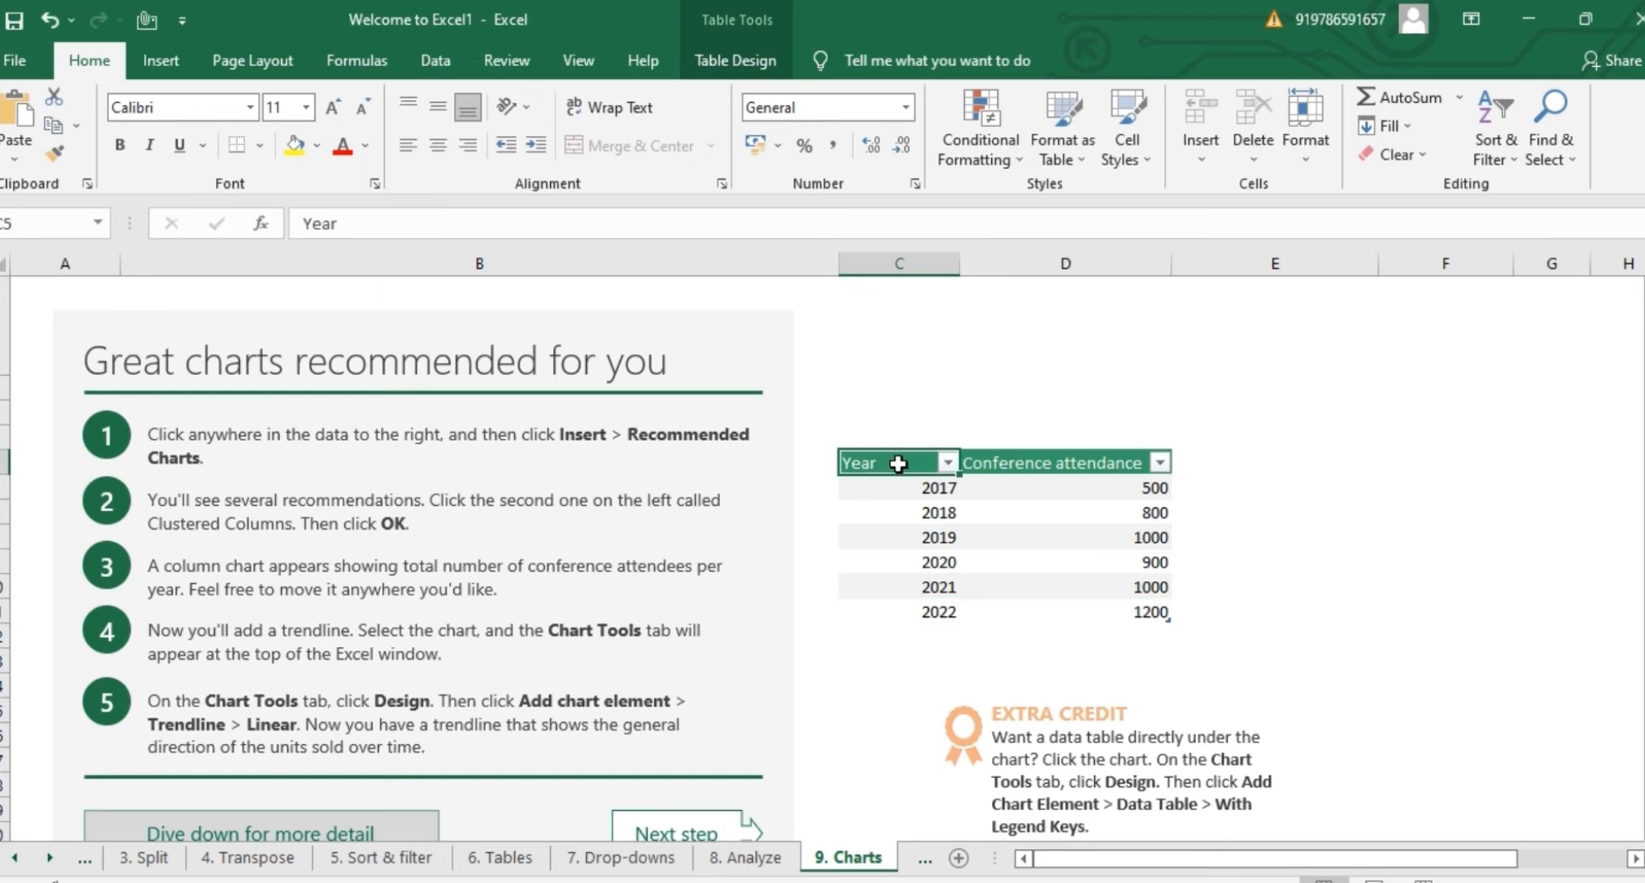
key(shift+Right)
key(shift+Down)
key(shift+Down)
key(shift+Down)
key(shift+Down)
key(shift+Down)
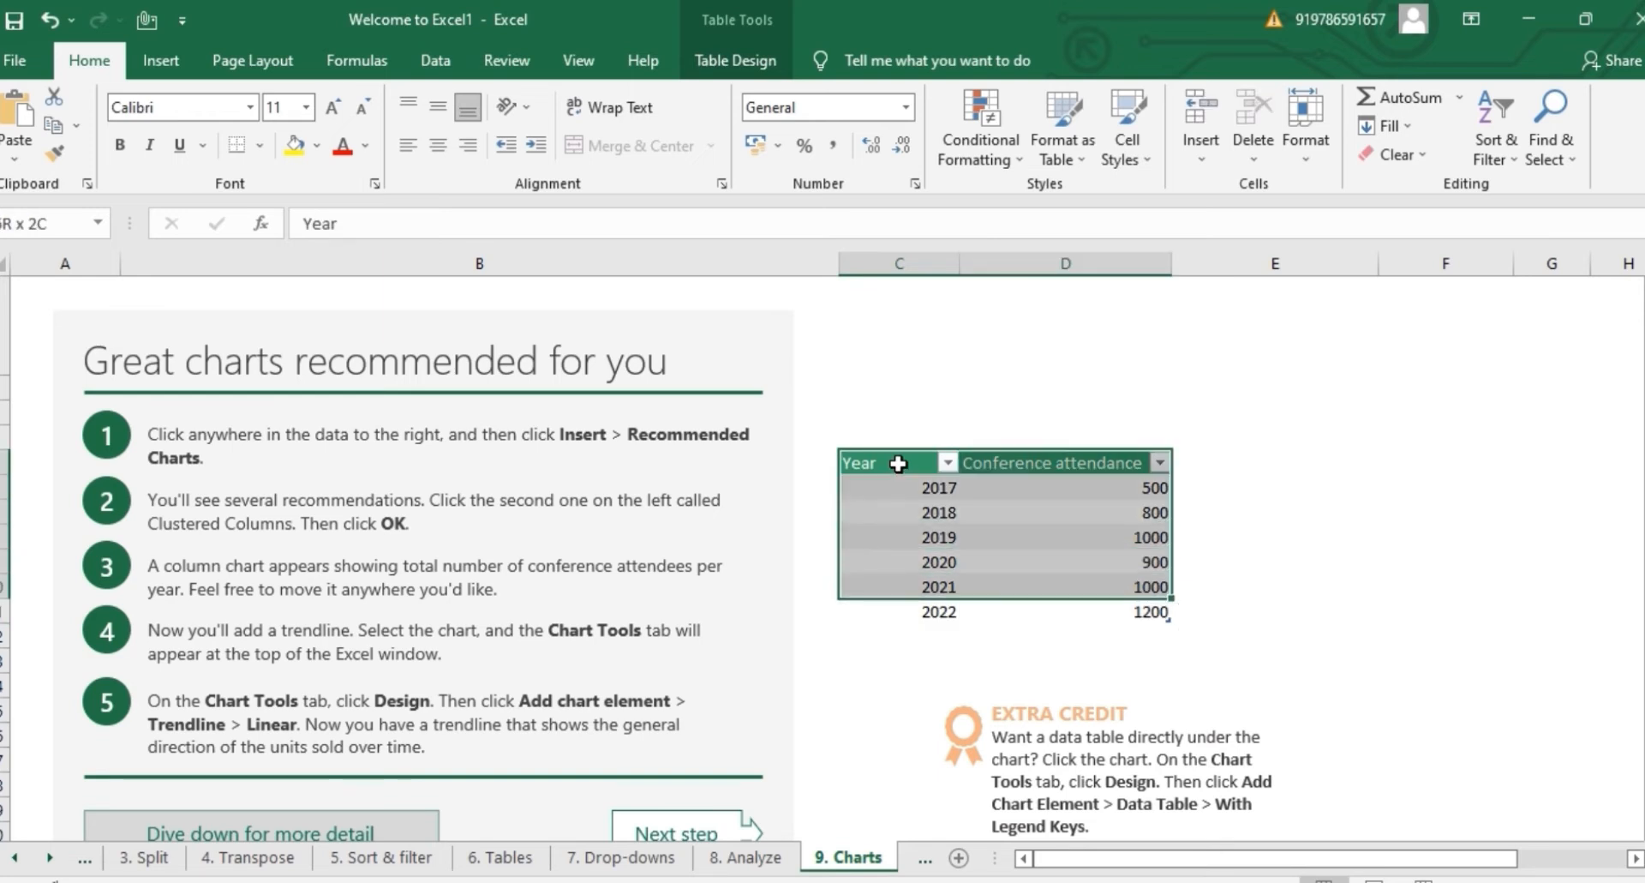
key(shift+Down)
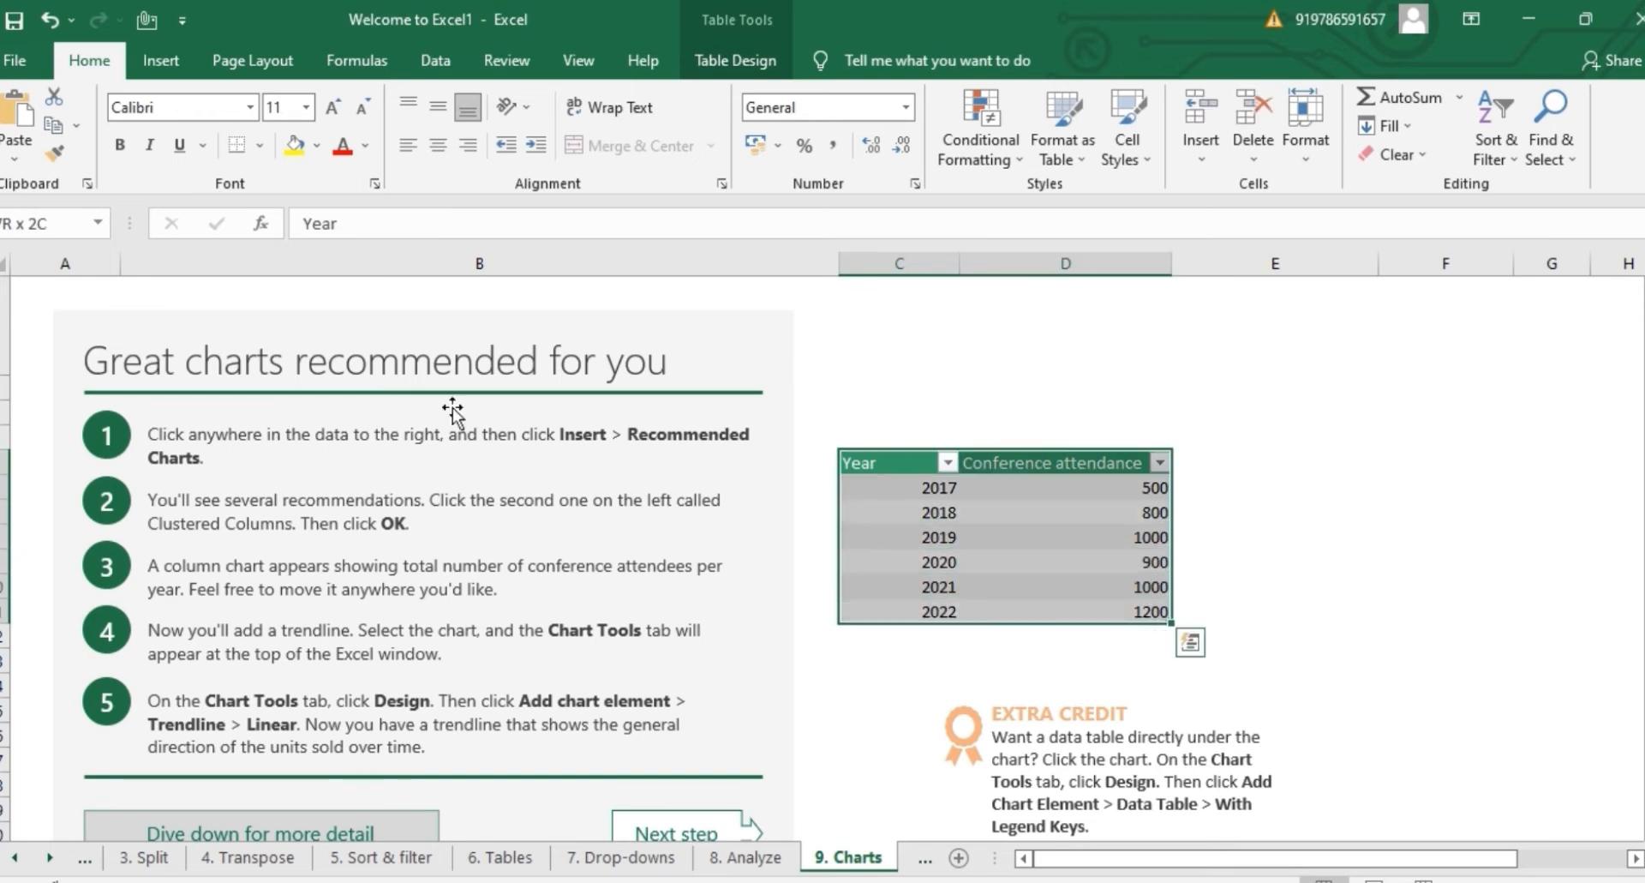
Step: Insert the recommended Clustered Column chart for the conference attendance data and move it over the instructions beside the table
click(143, 70)
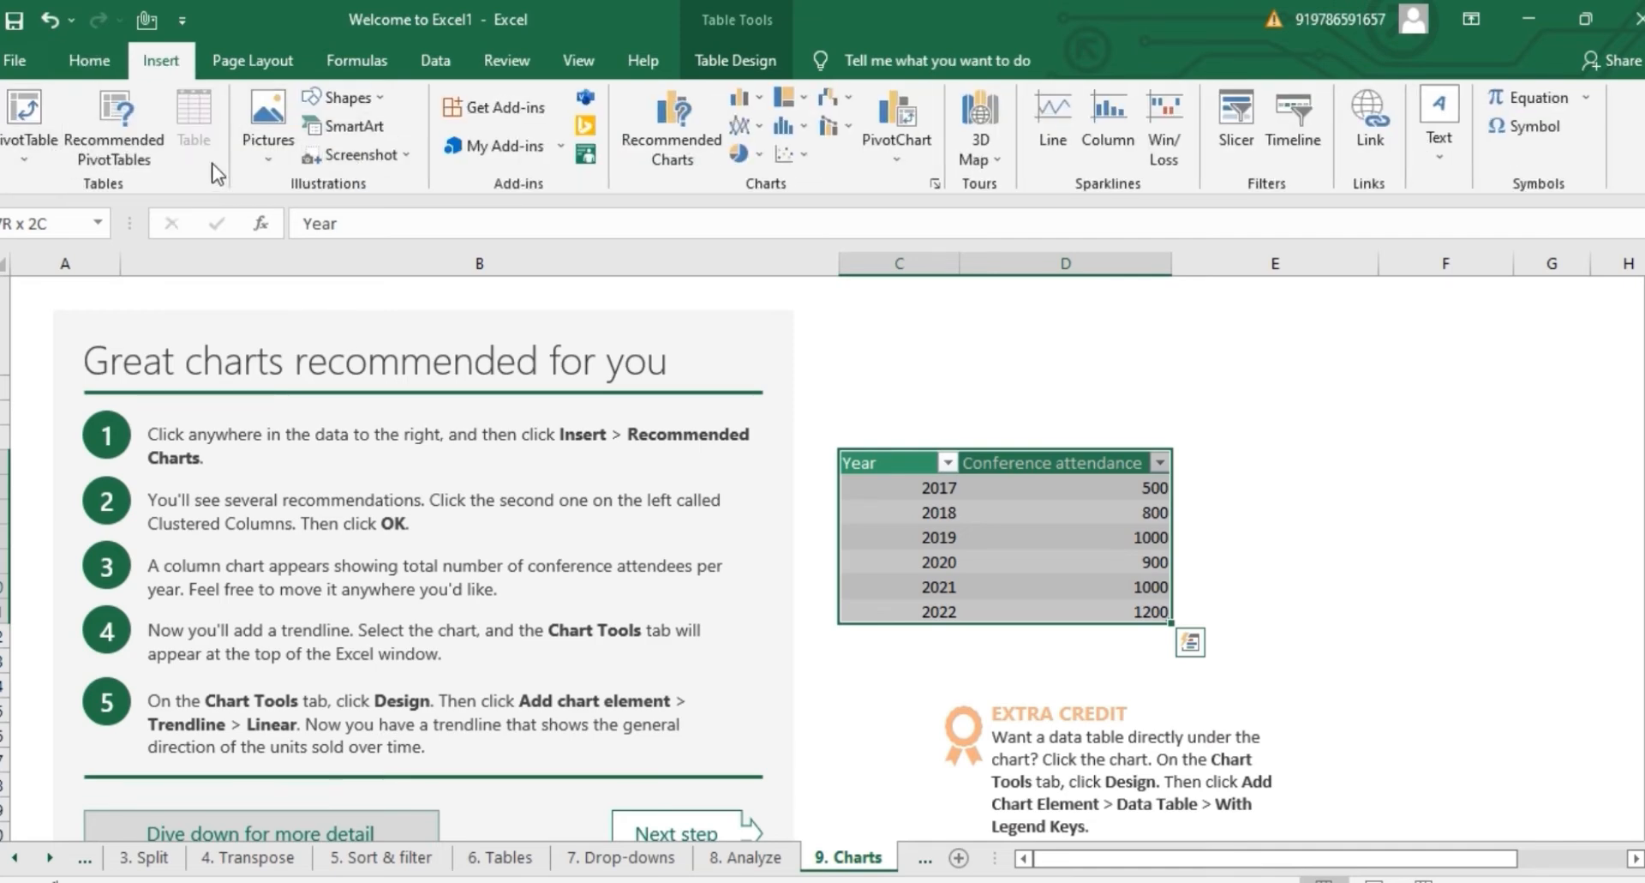
click(699, 136)
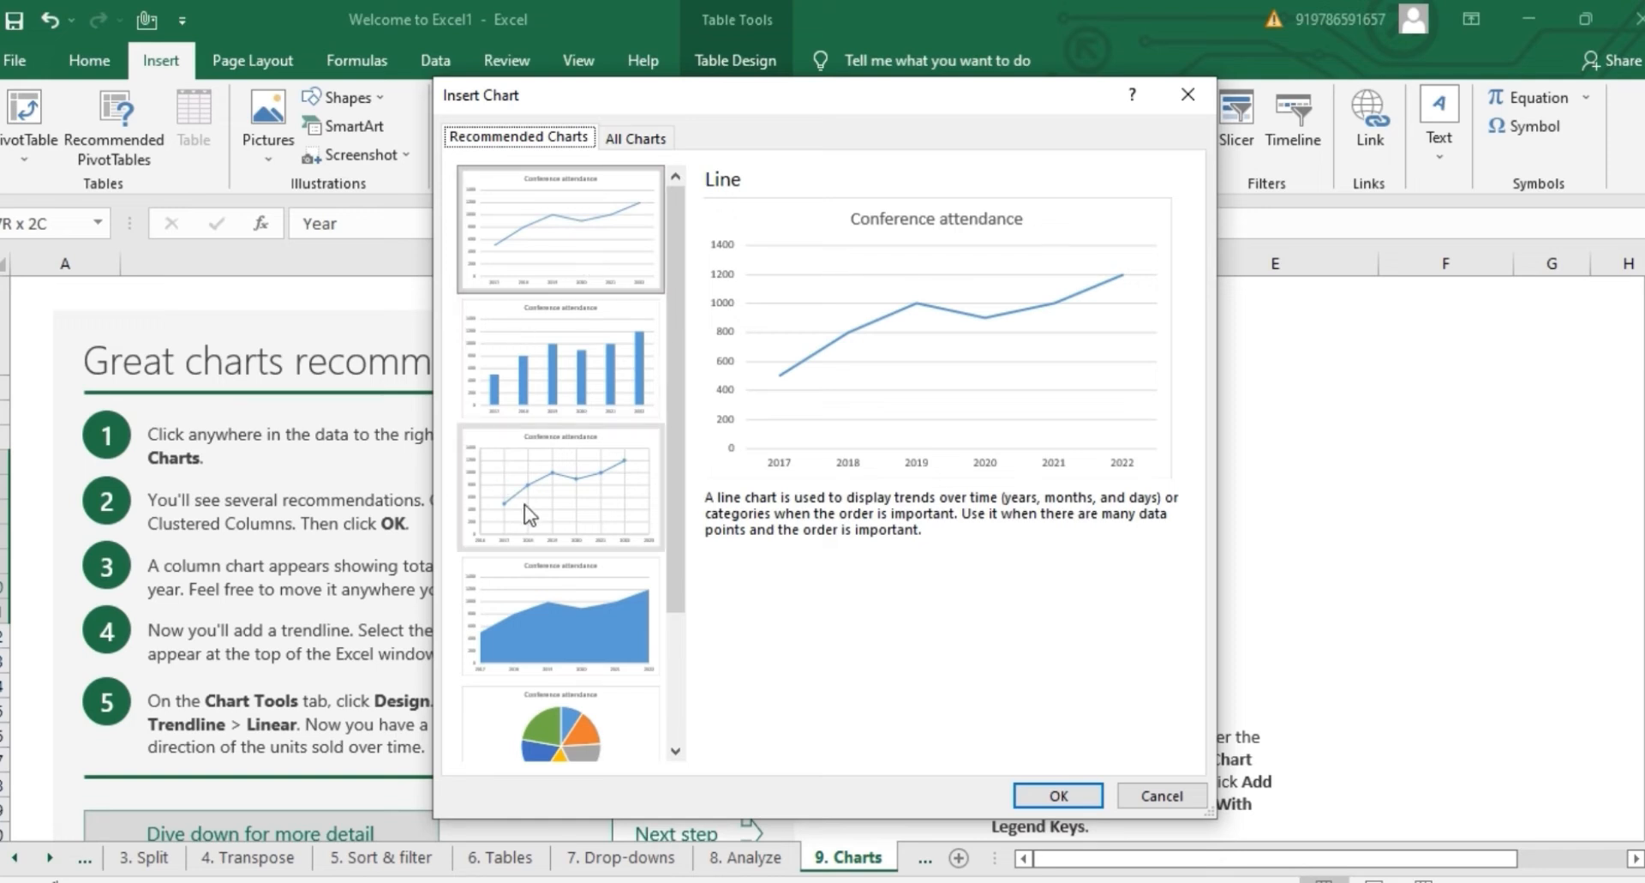
click(542, 409)
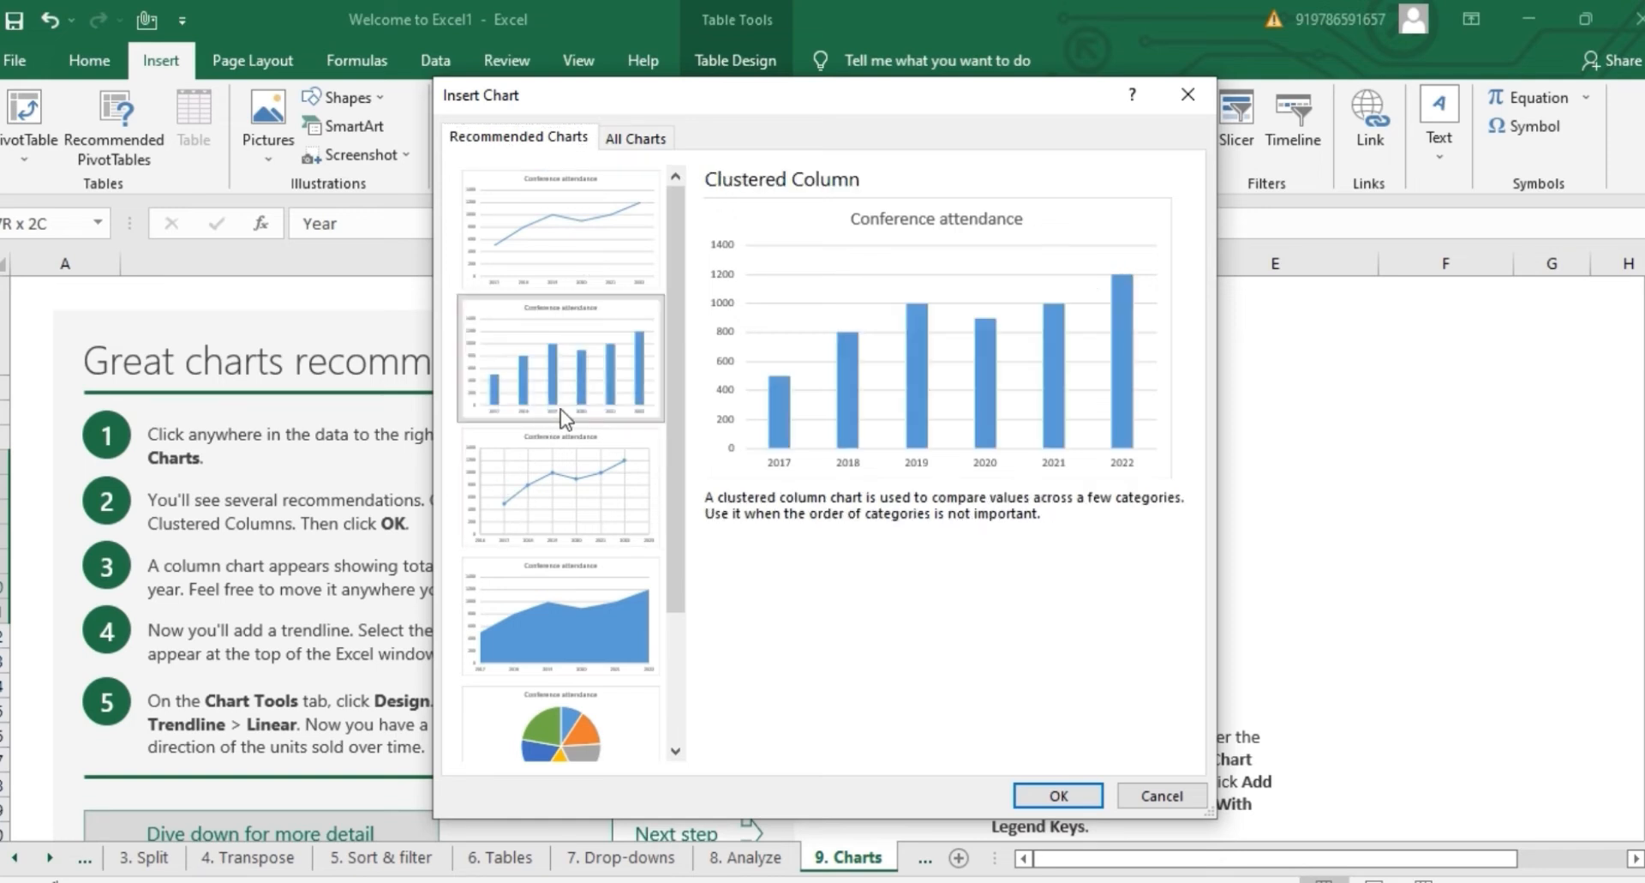
click(1059, 794)
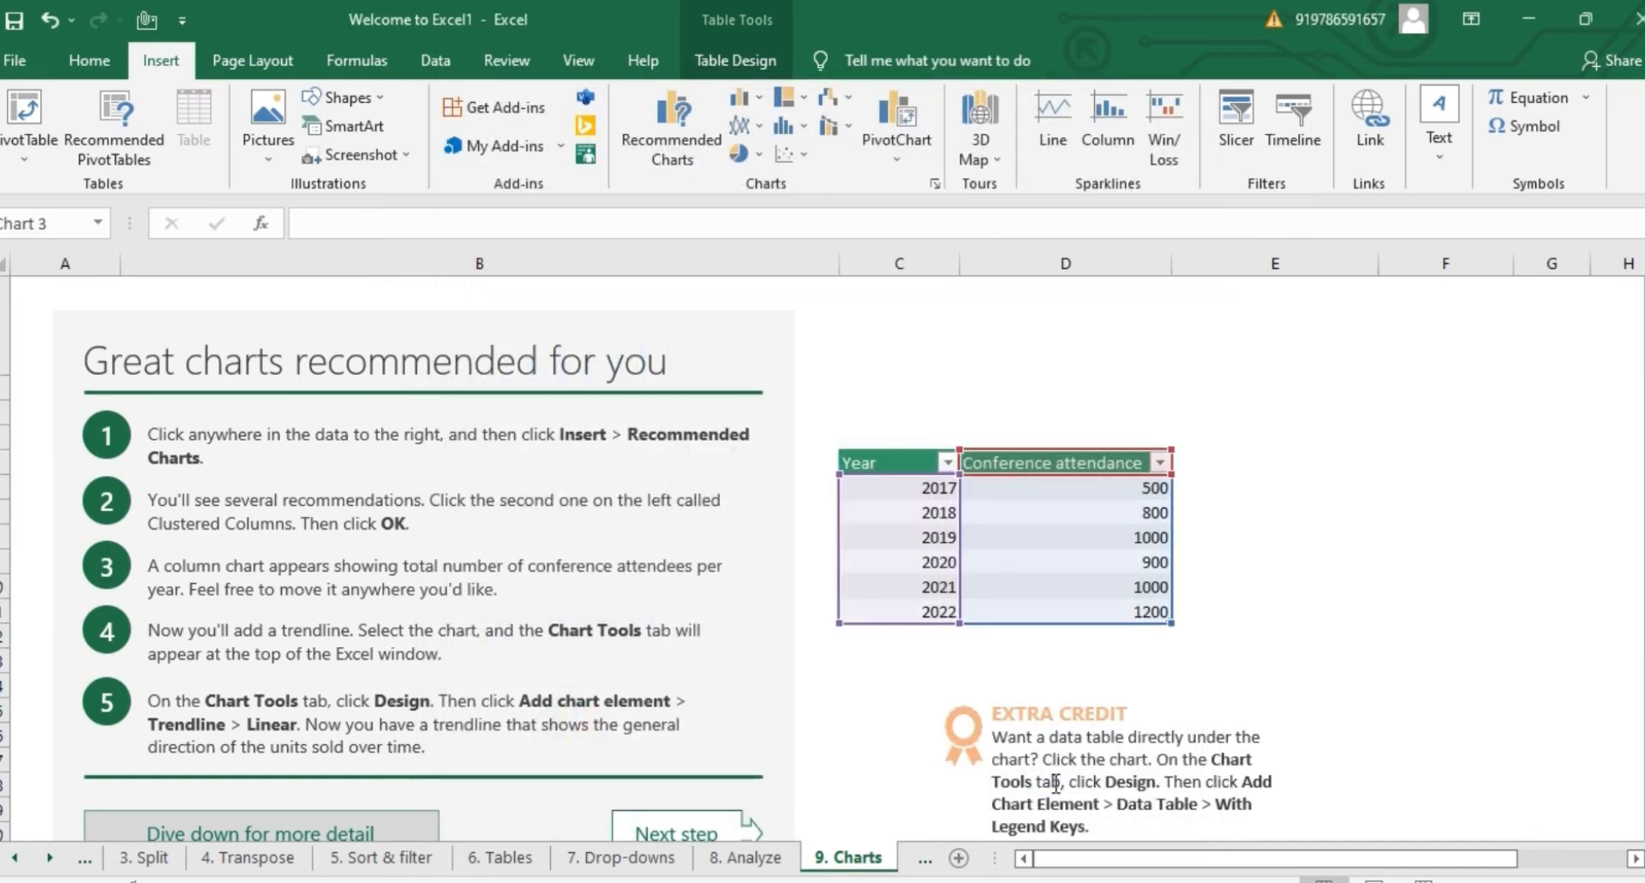
drag(974, 403, 645, 354)
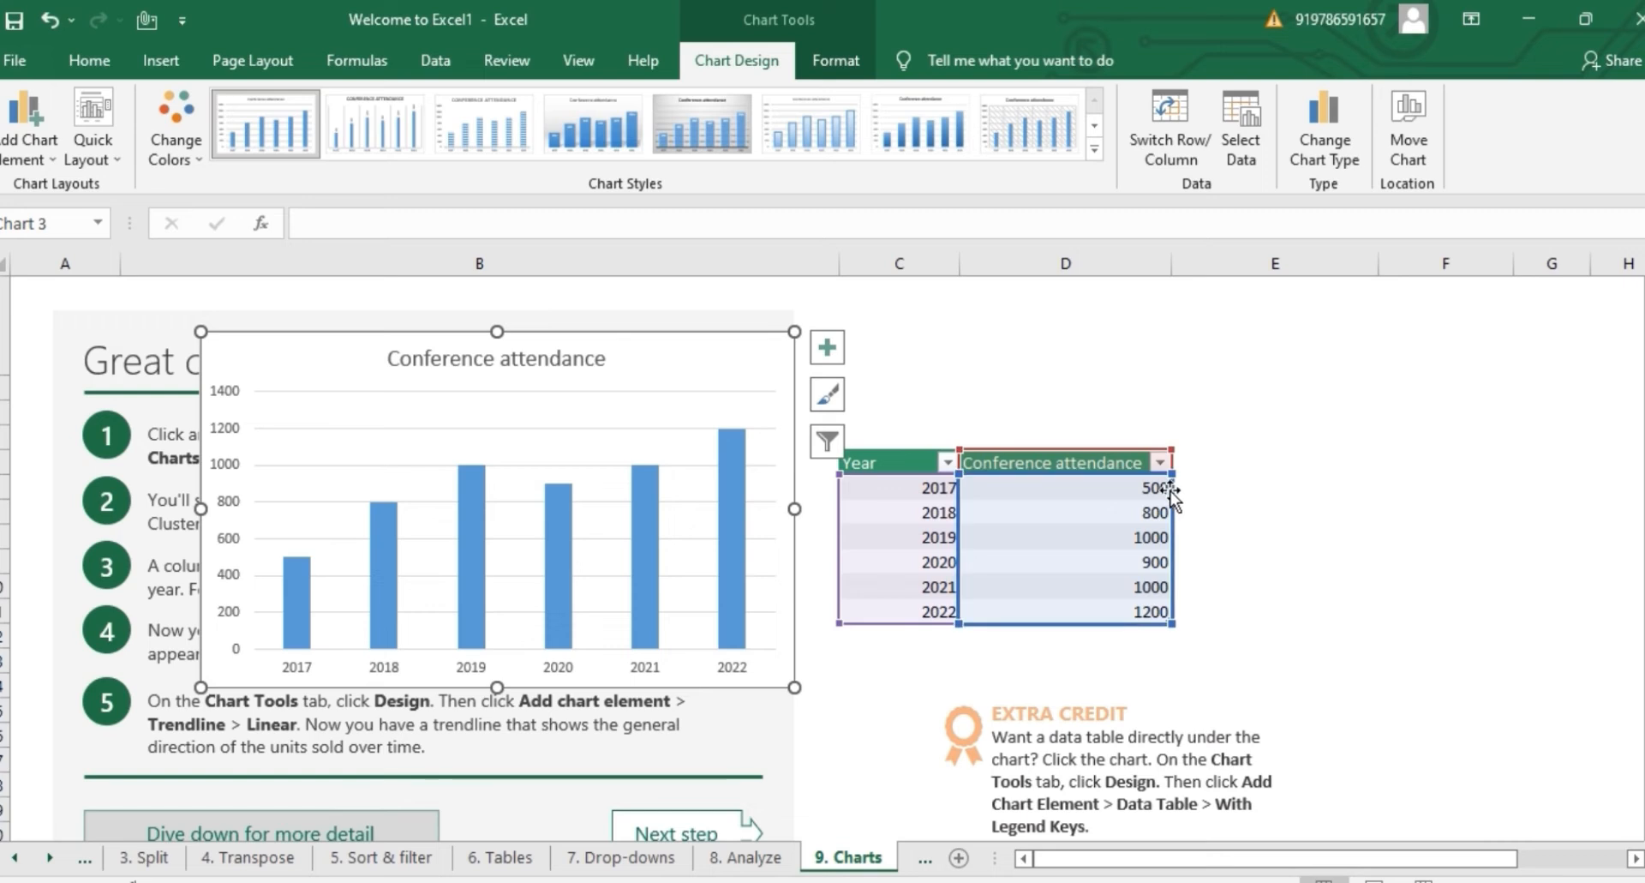
Step: Add axis titles, data labels and a data table to the Conference attendance chart
mouse_move(306, 648)
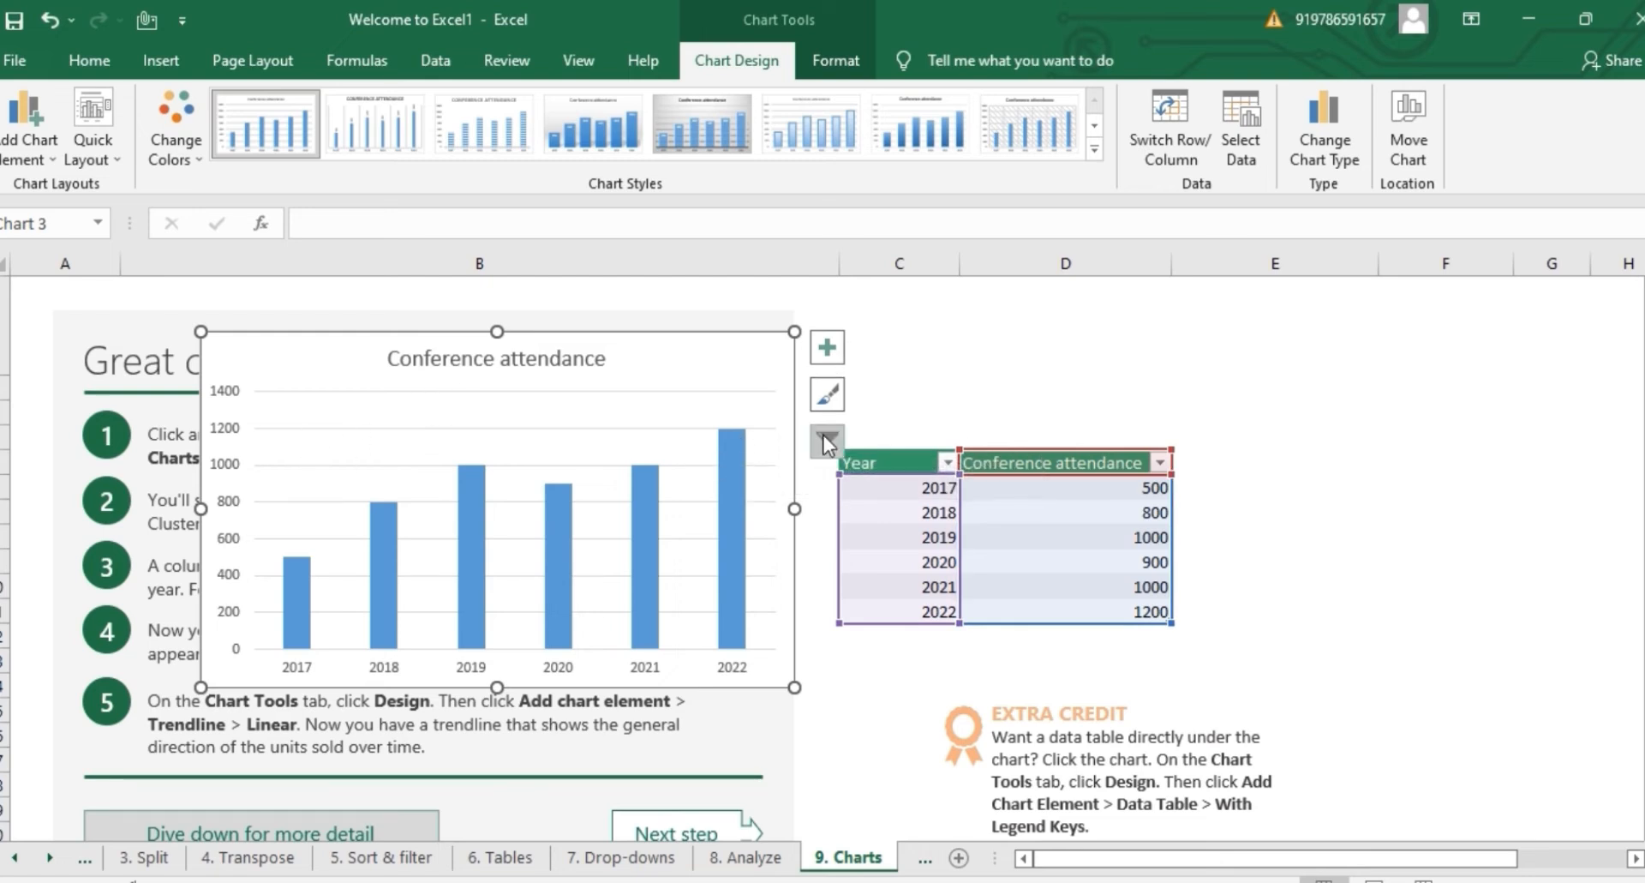
click(827, 347)
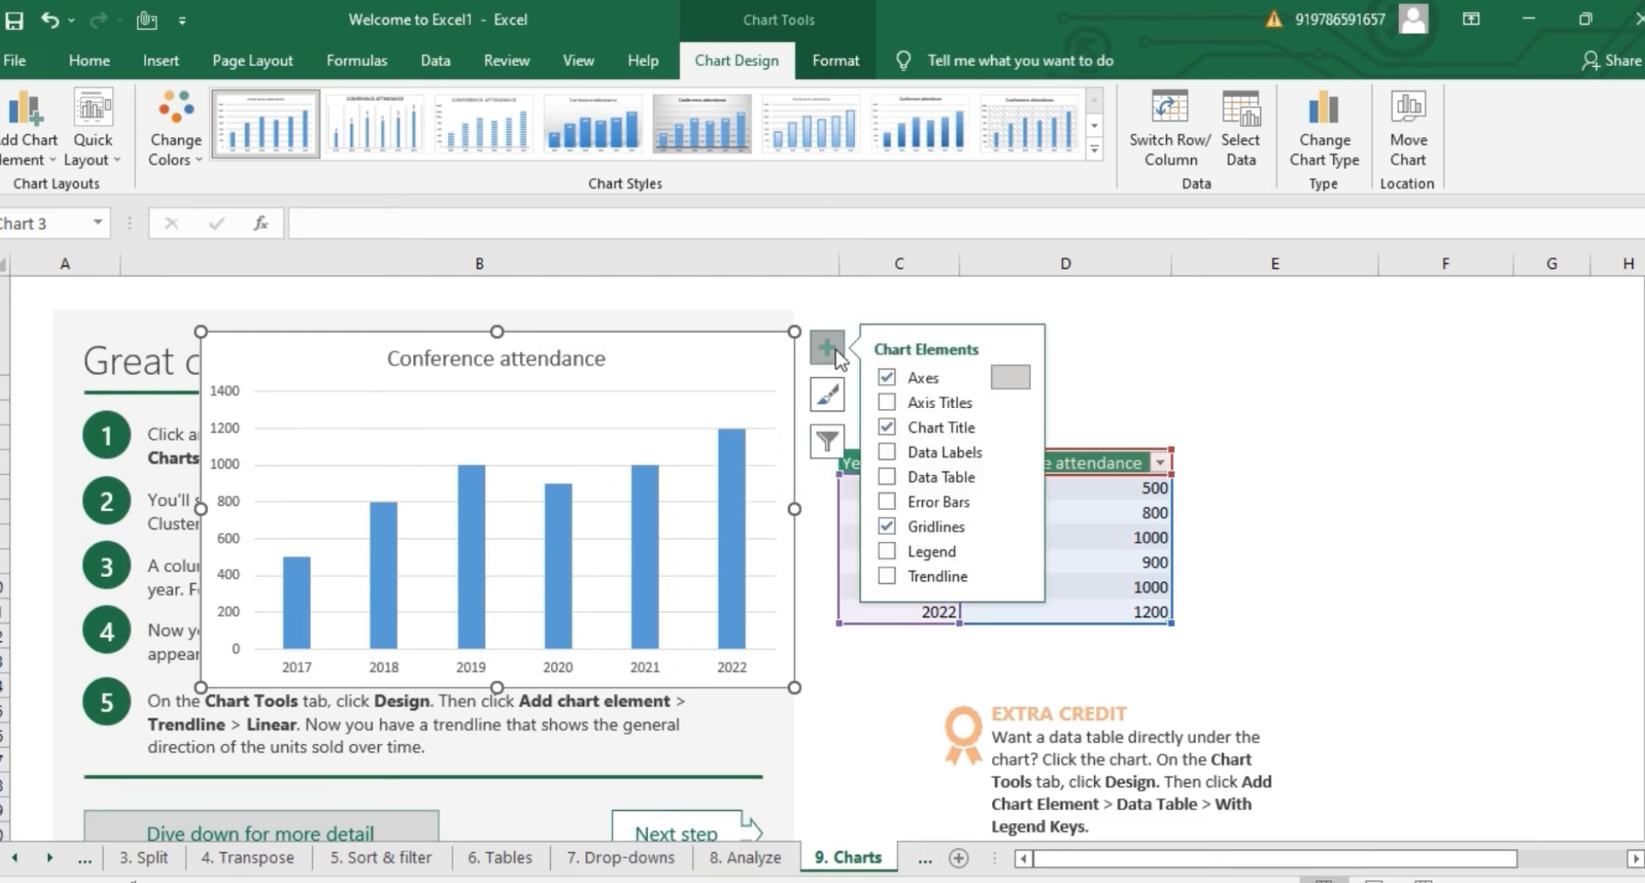
click(888, 400)
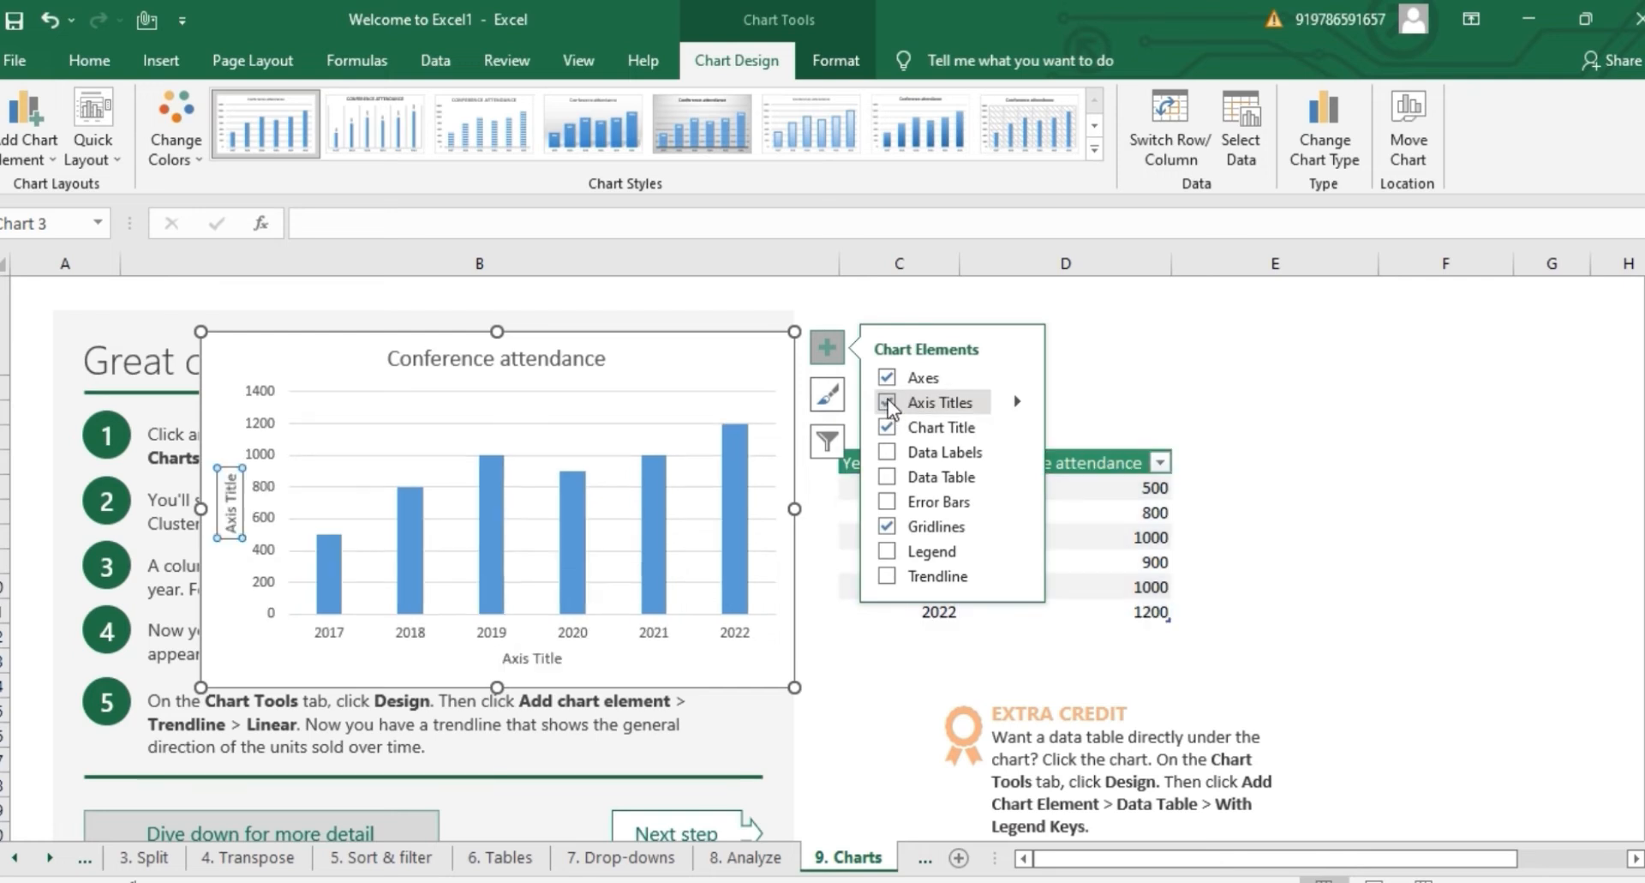
click(887, 452)
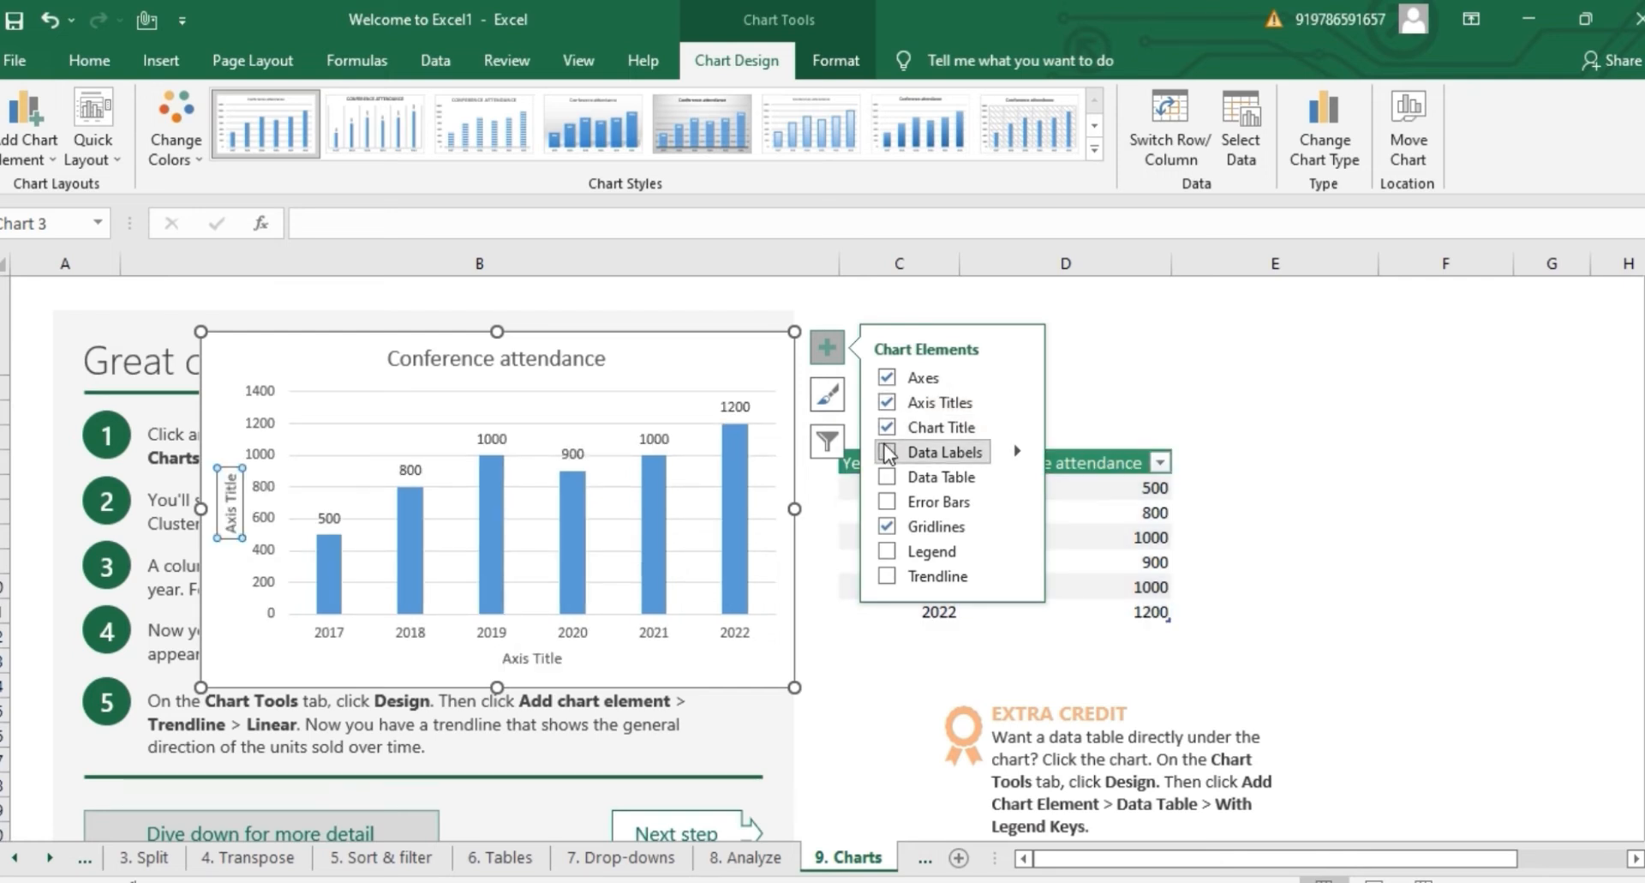
click(884, 478)
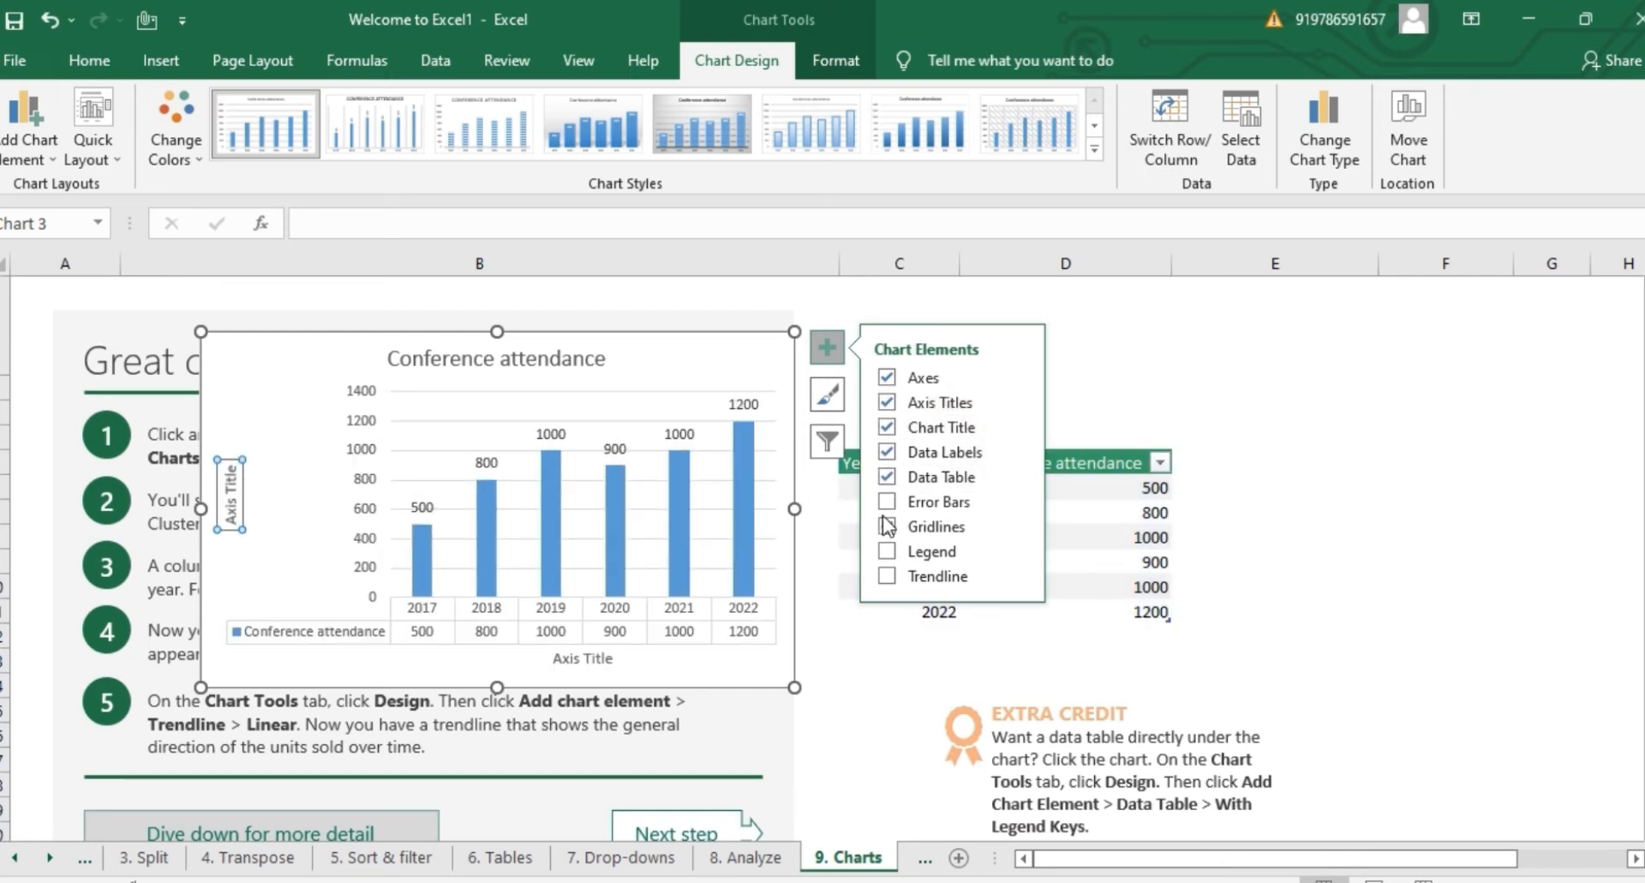
Step: Apply the third chart style in the gallery to the Conference attendance chart
click(826, 409)
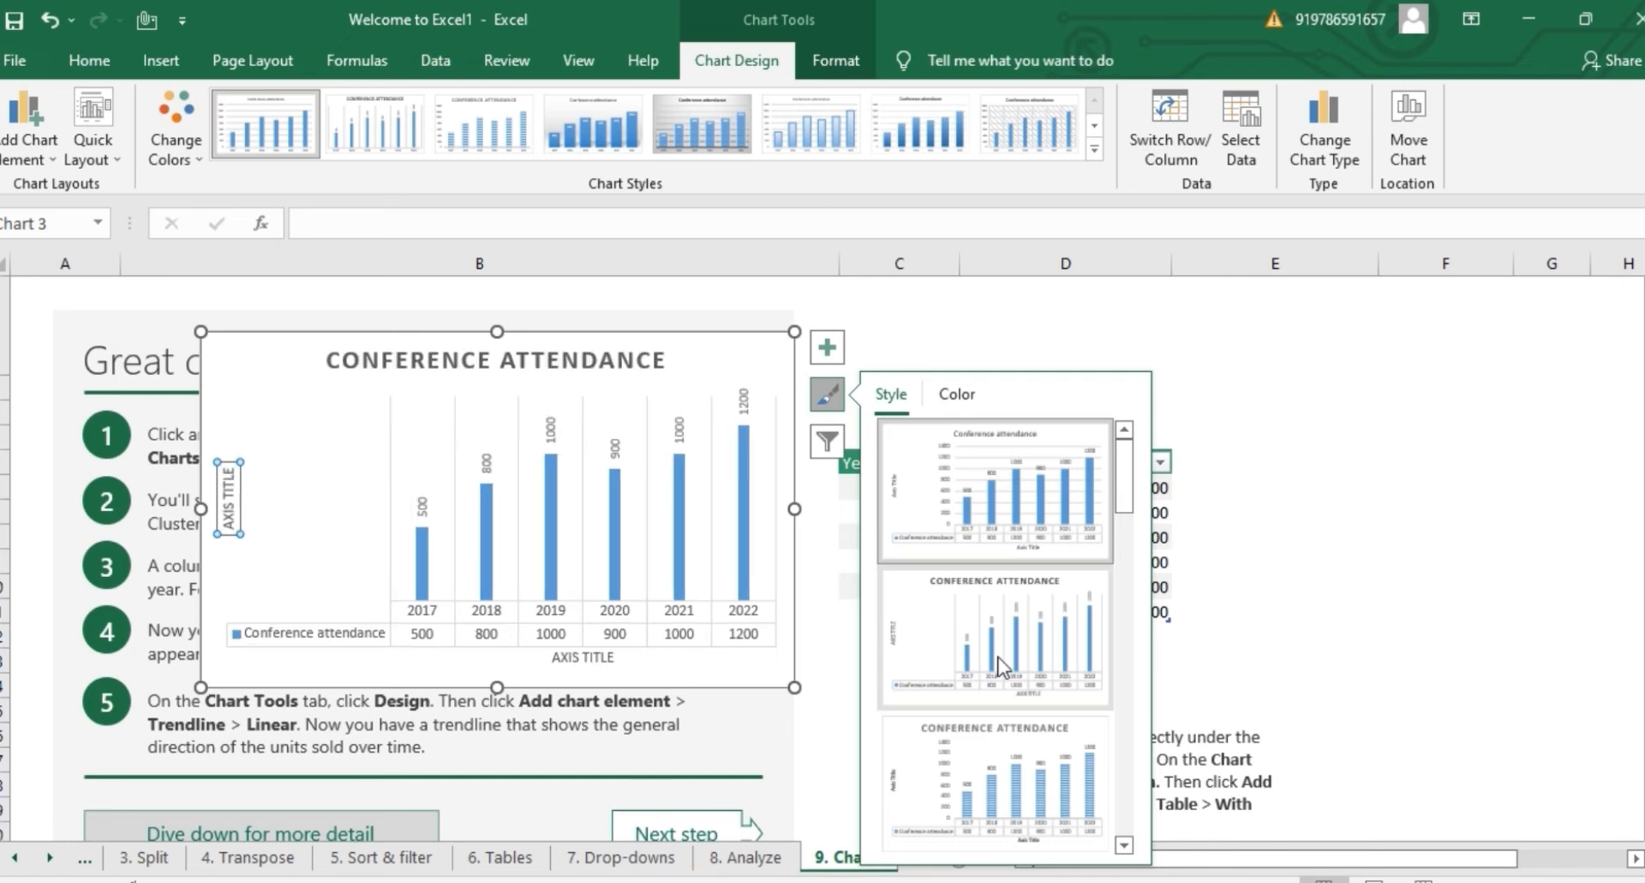
click(998, 752)
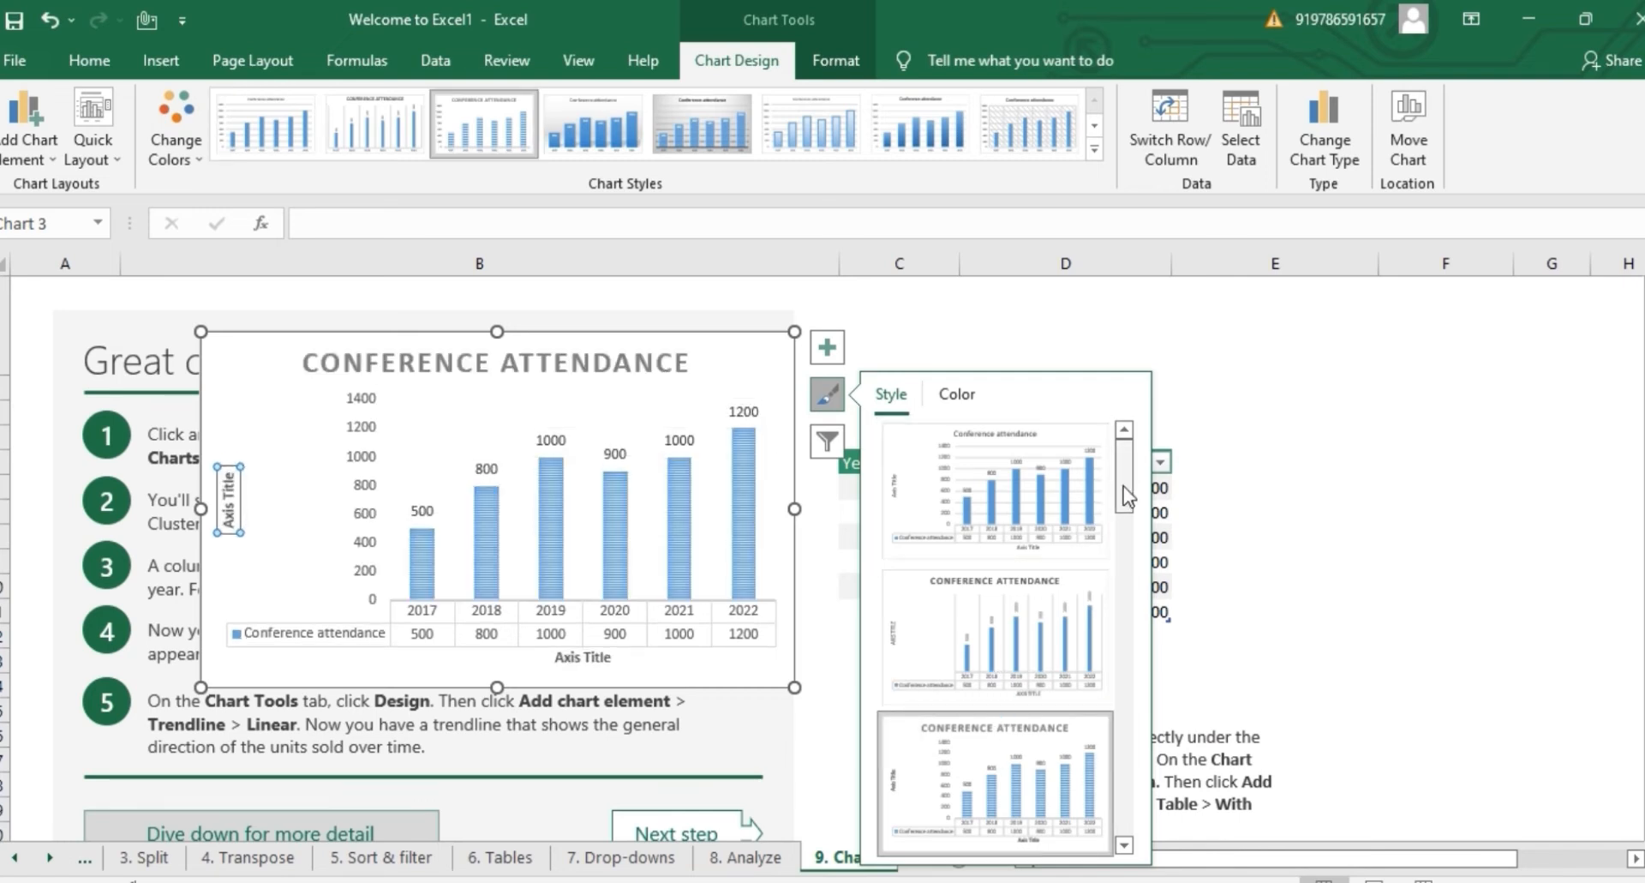
Step: Try the light gradient column style and a dark-background style on the Conference attendance chart
scroll(1116, 547, down, 1)
scroll(1116, 566, down, 2)
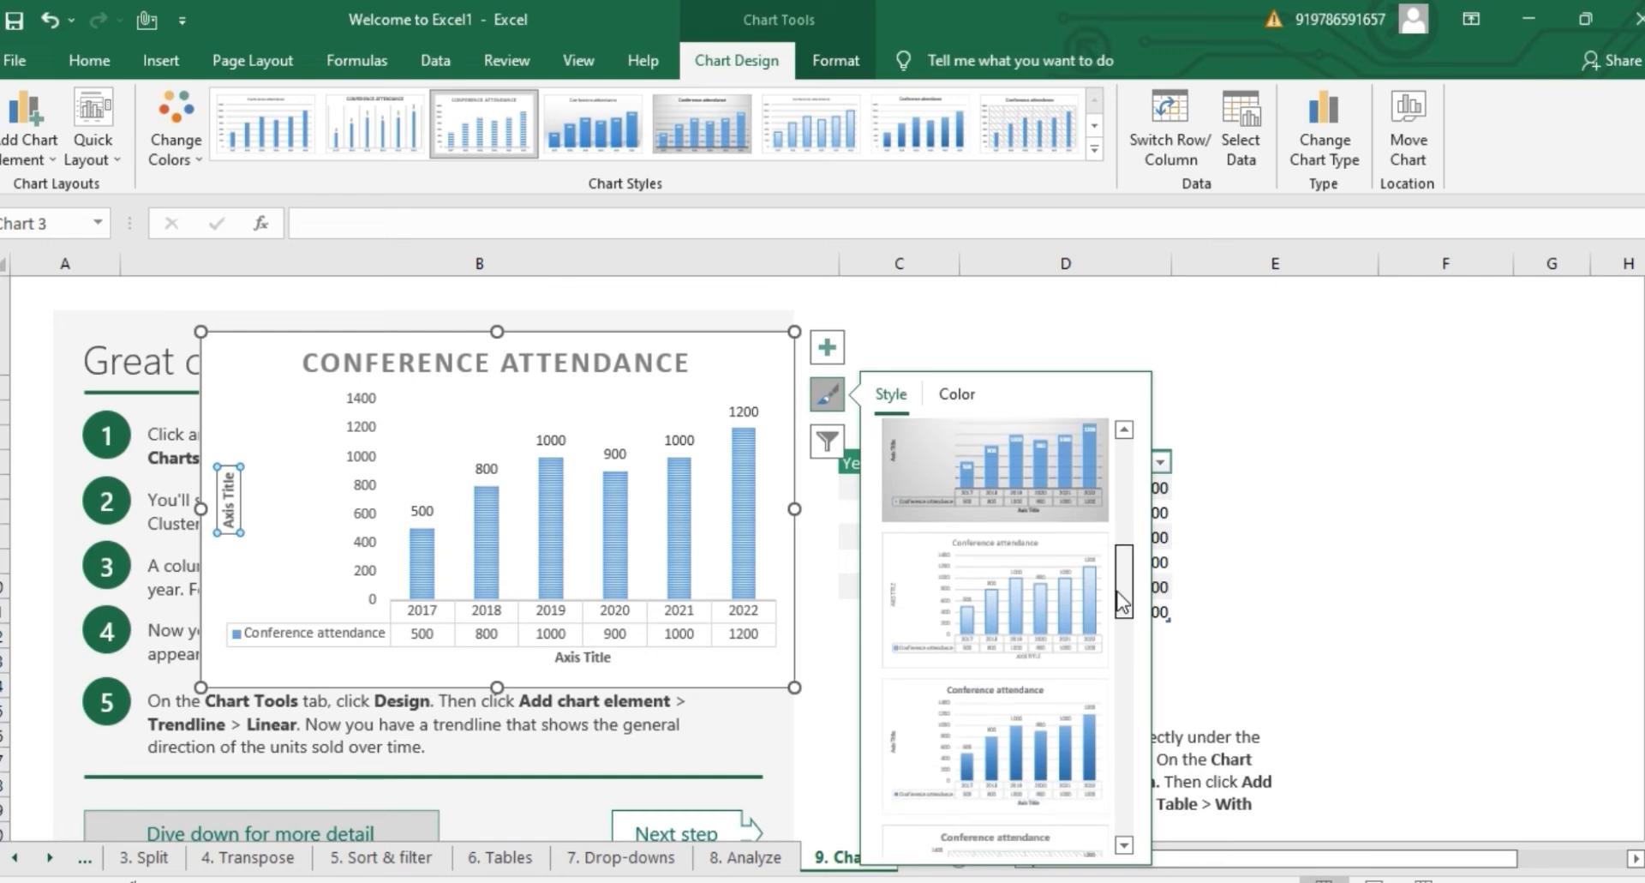
click(1037, 621)
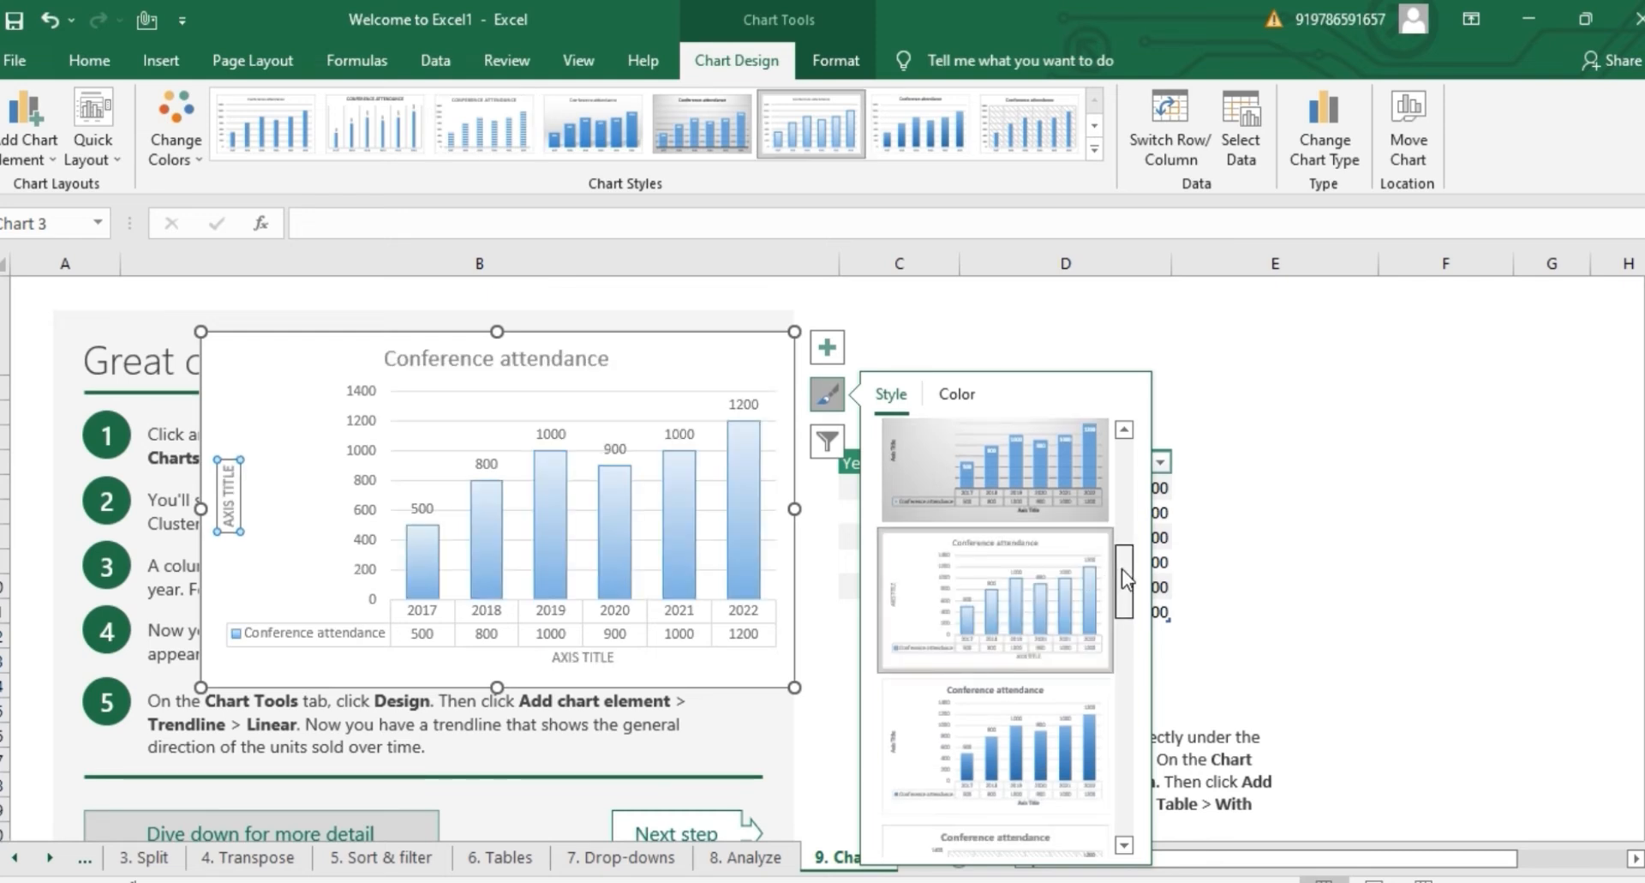
drag(1122, 568, 1115, 636)
click(1013, 612)
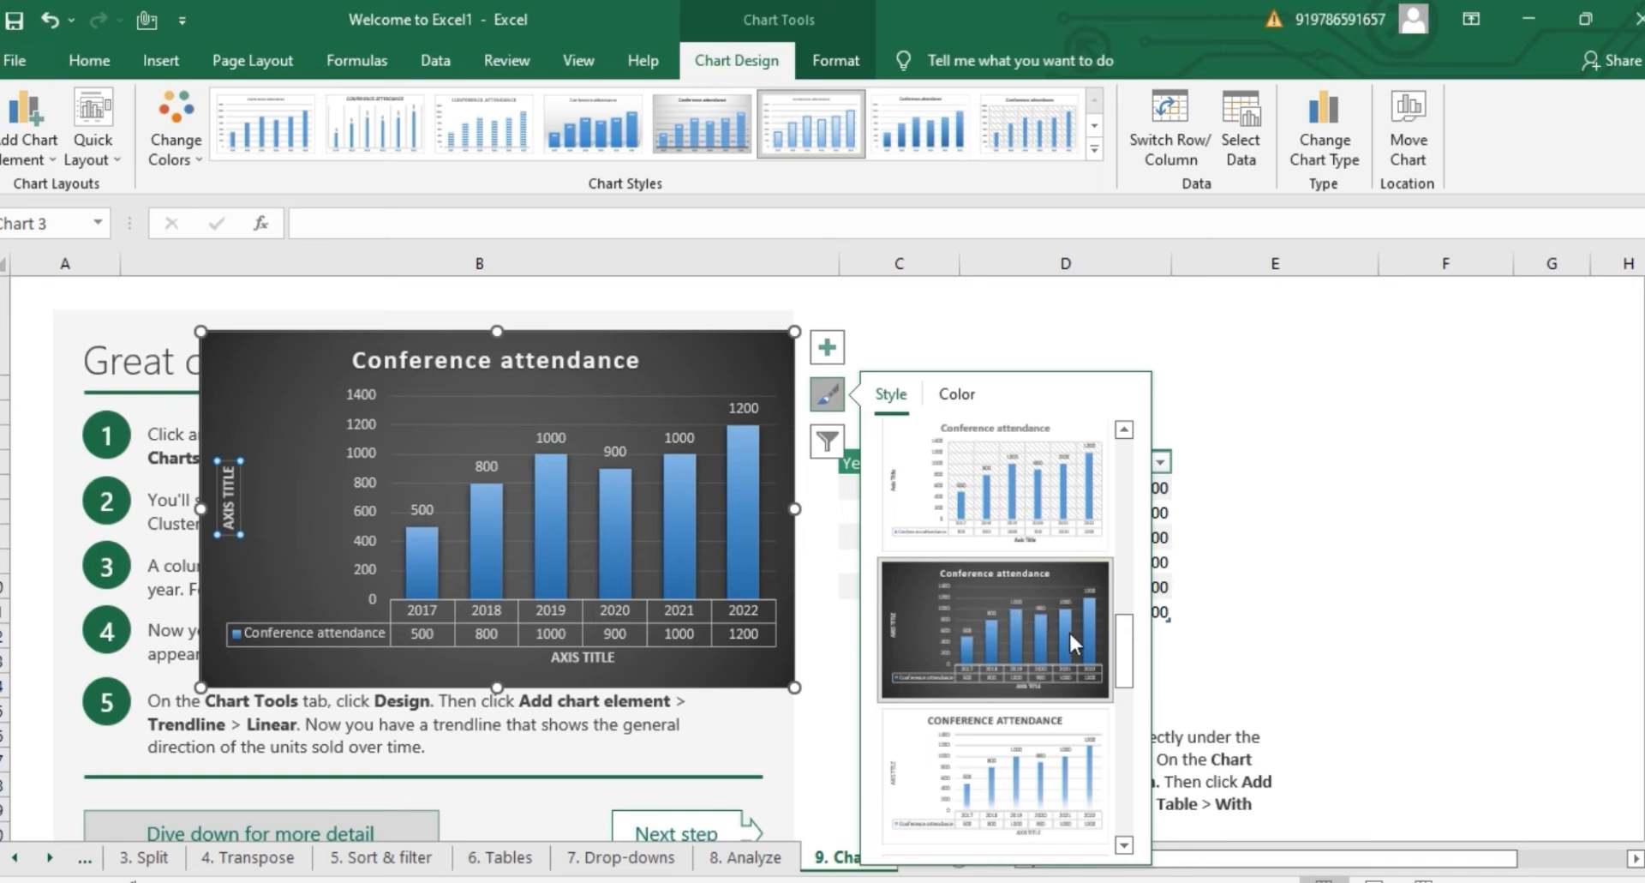
Step: Apply the blue-background chart style with white hatched columns to the Conference attendance chart and deselect the chart
drag(1121, 630, 1110, 763)
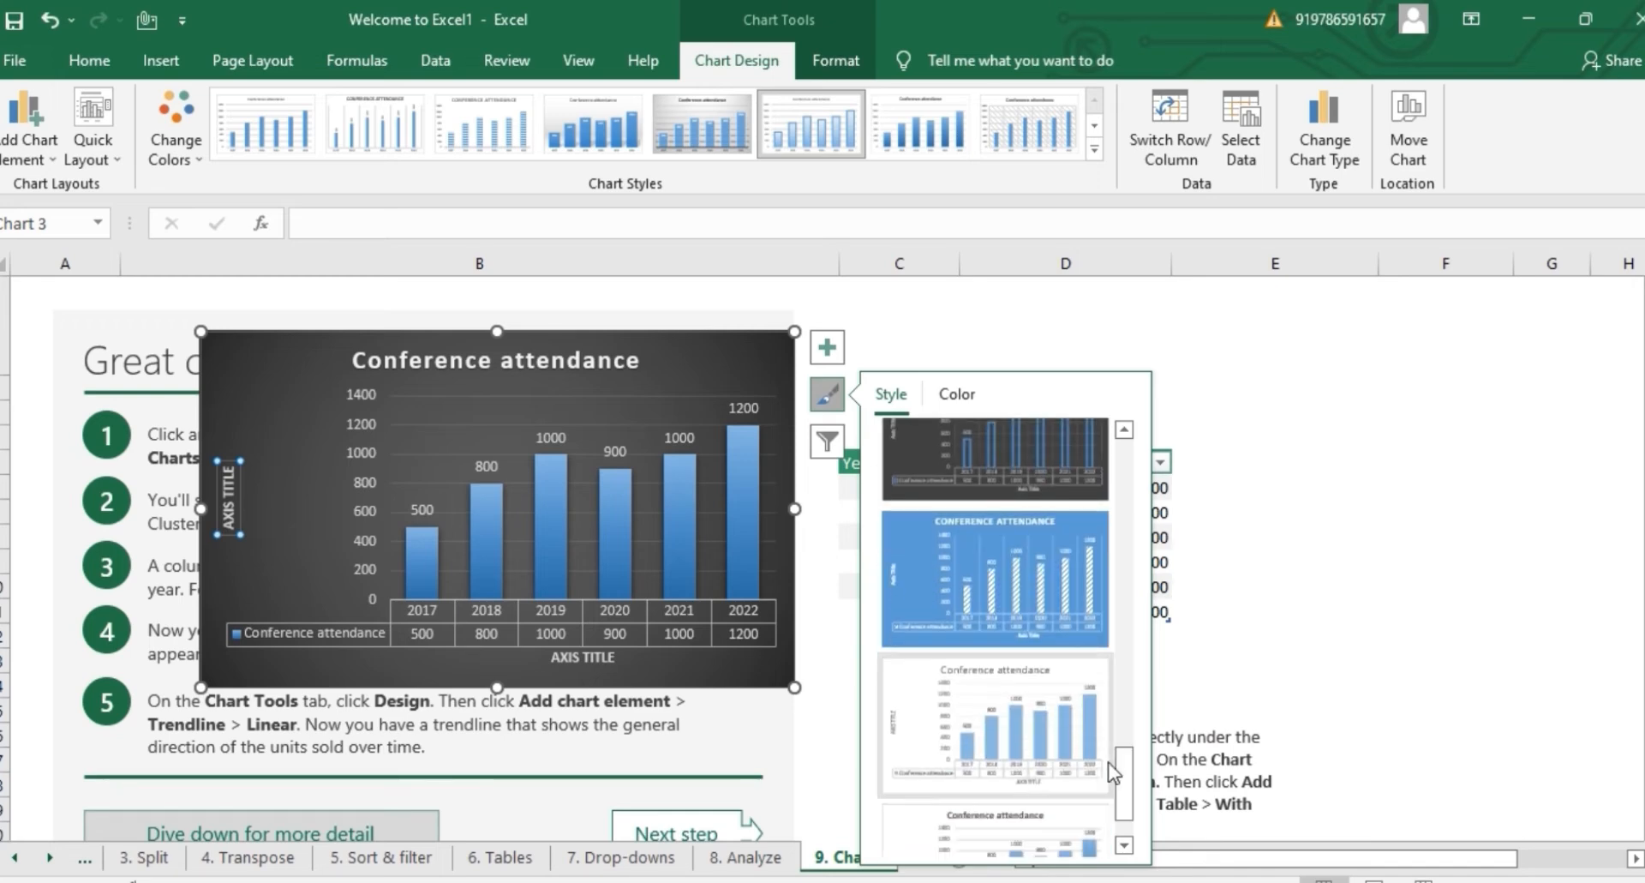
click(1008, 584)
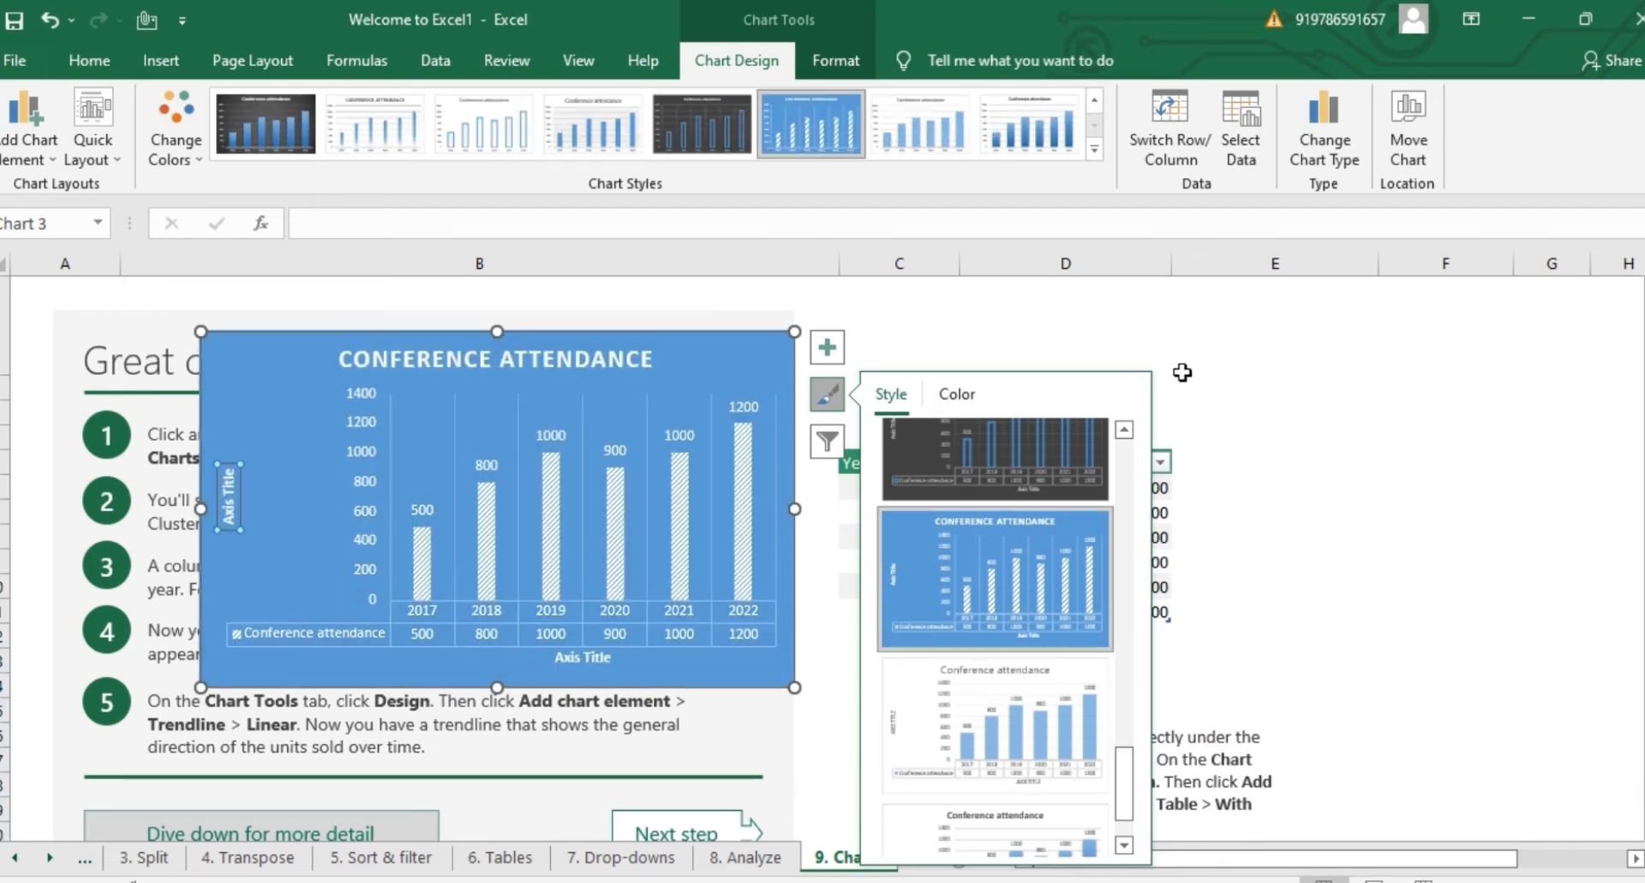
click(1271, 393)
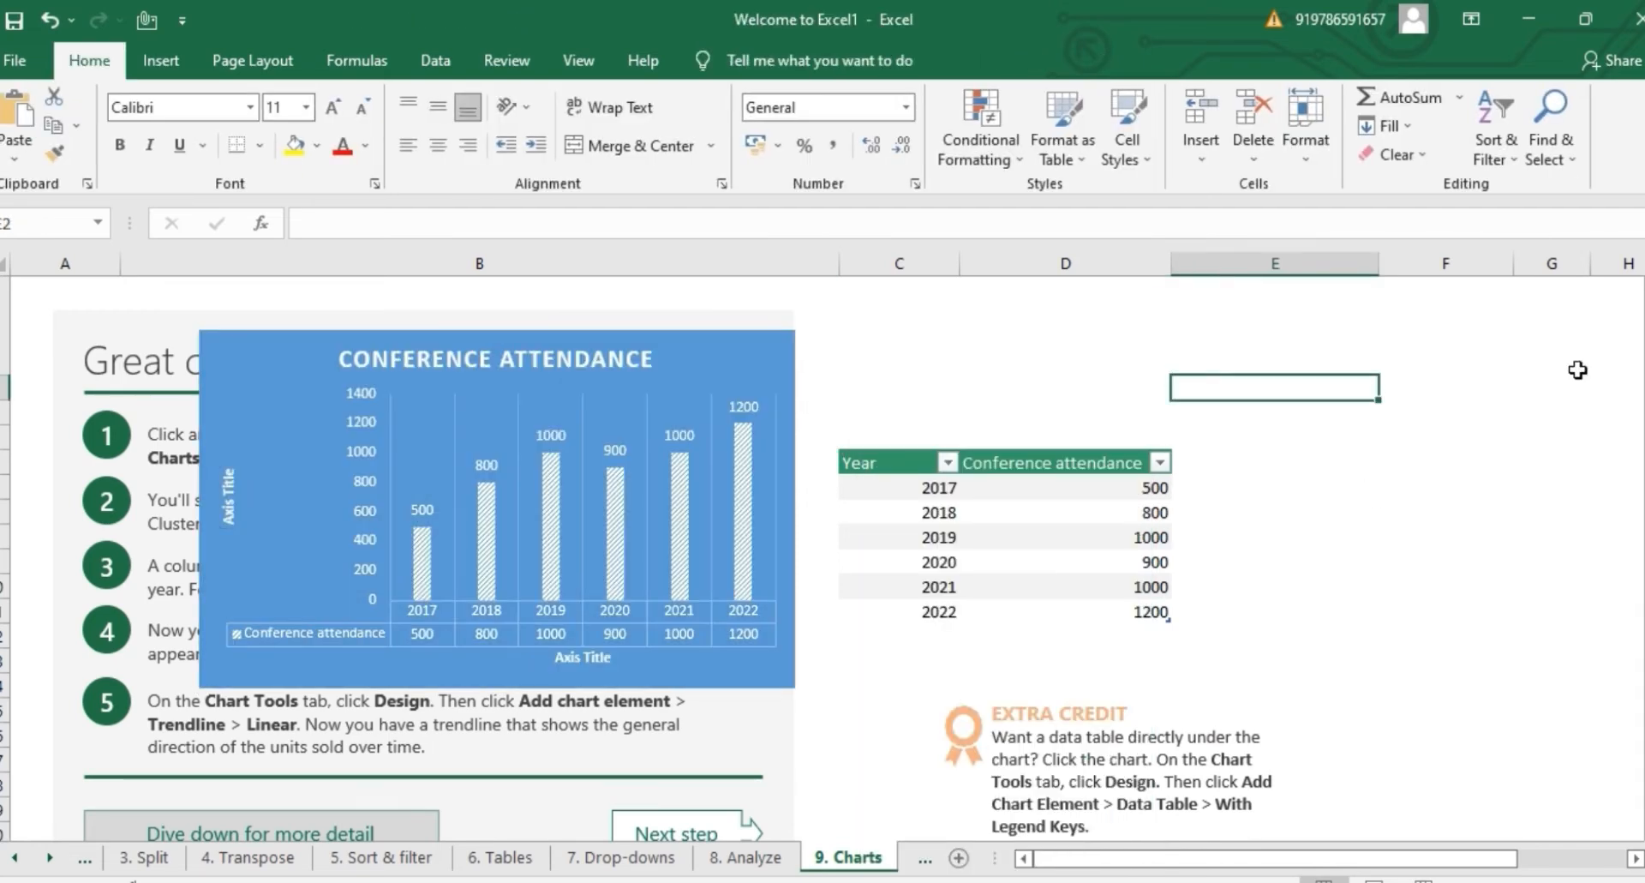
Step: Go to the 10. PivotTables sheet and select the whole Date, Salesperson, Product and Amount table, including its headers
drag(1632, 355, 1635, 623)
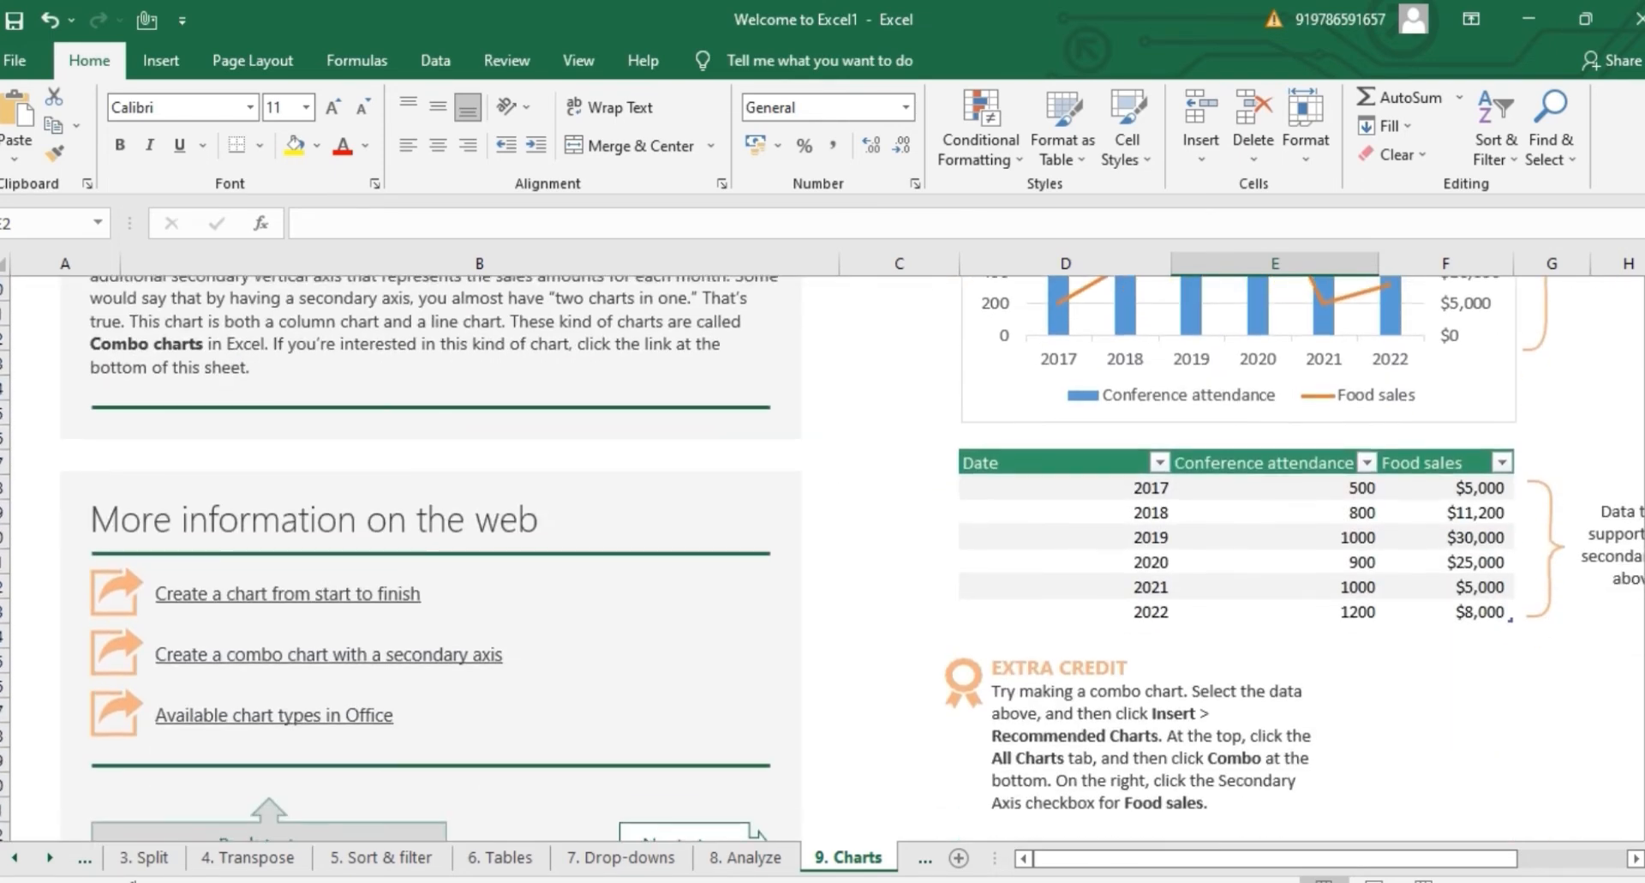
drag(1635, 686, 1635, 717)
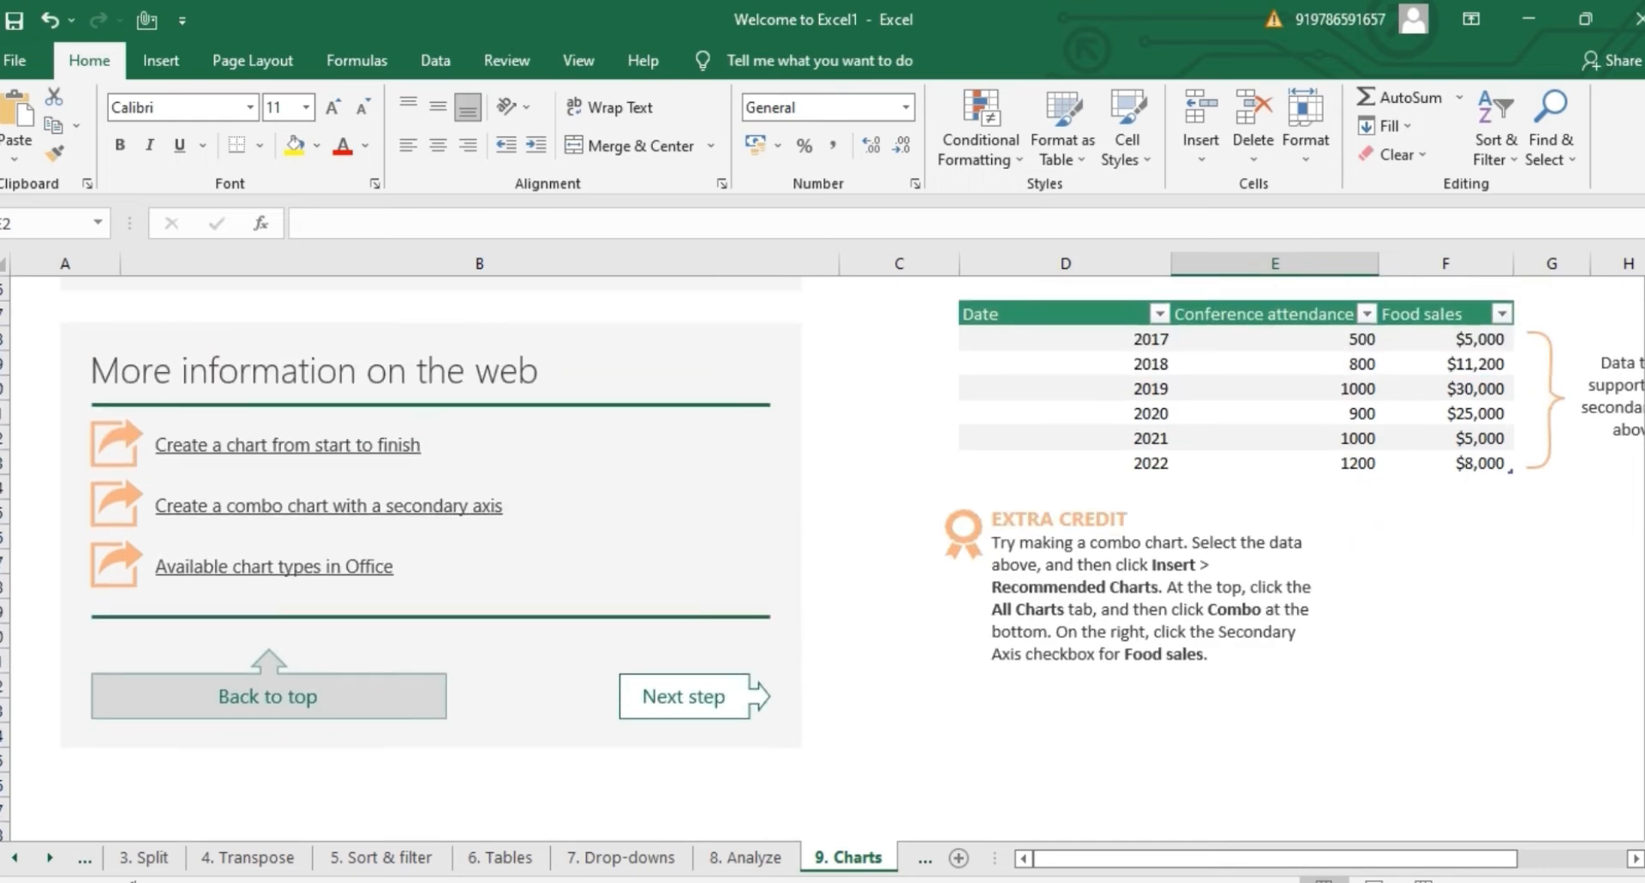
click(925, 857)
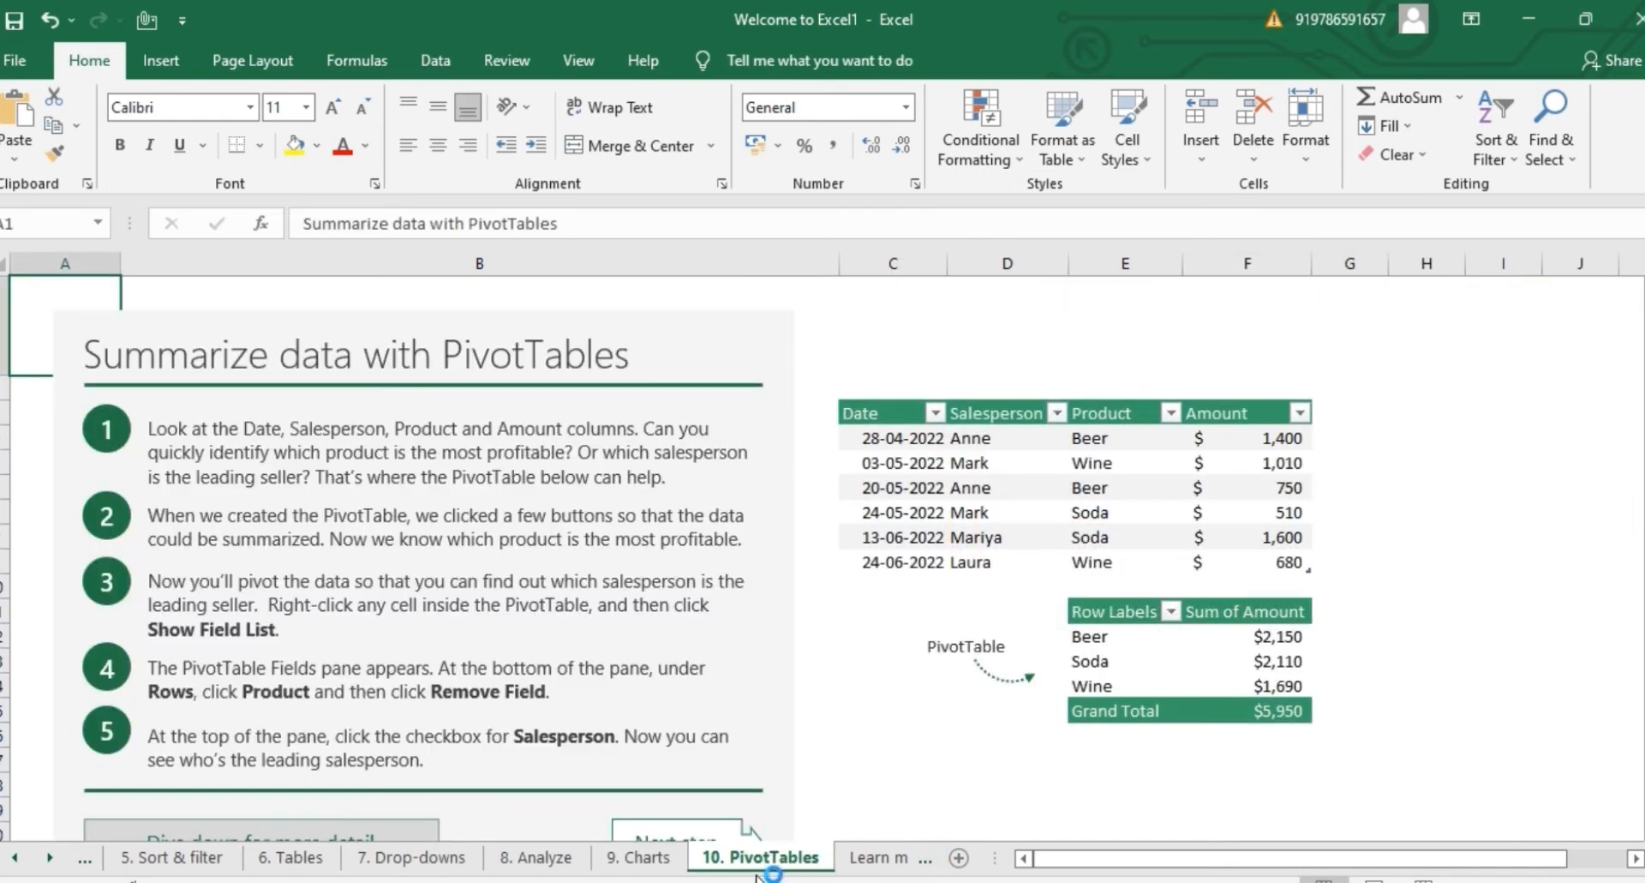
click(765, 859)
click(885, 413)
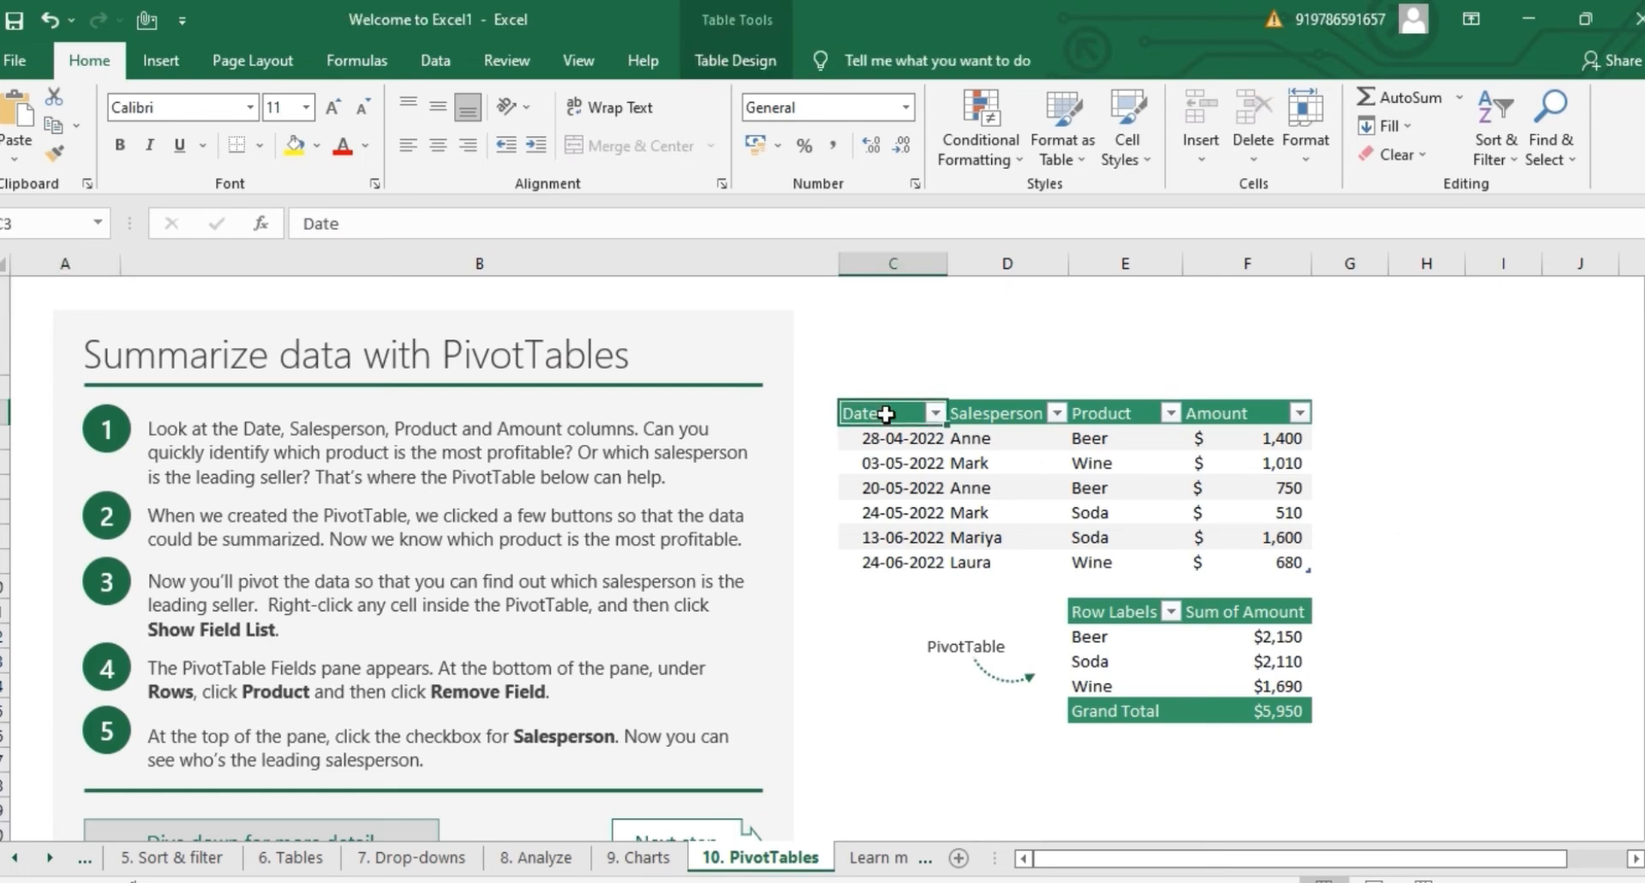
key(ctrl+a)
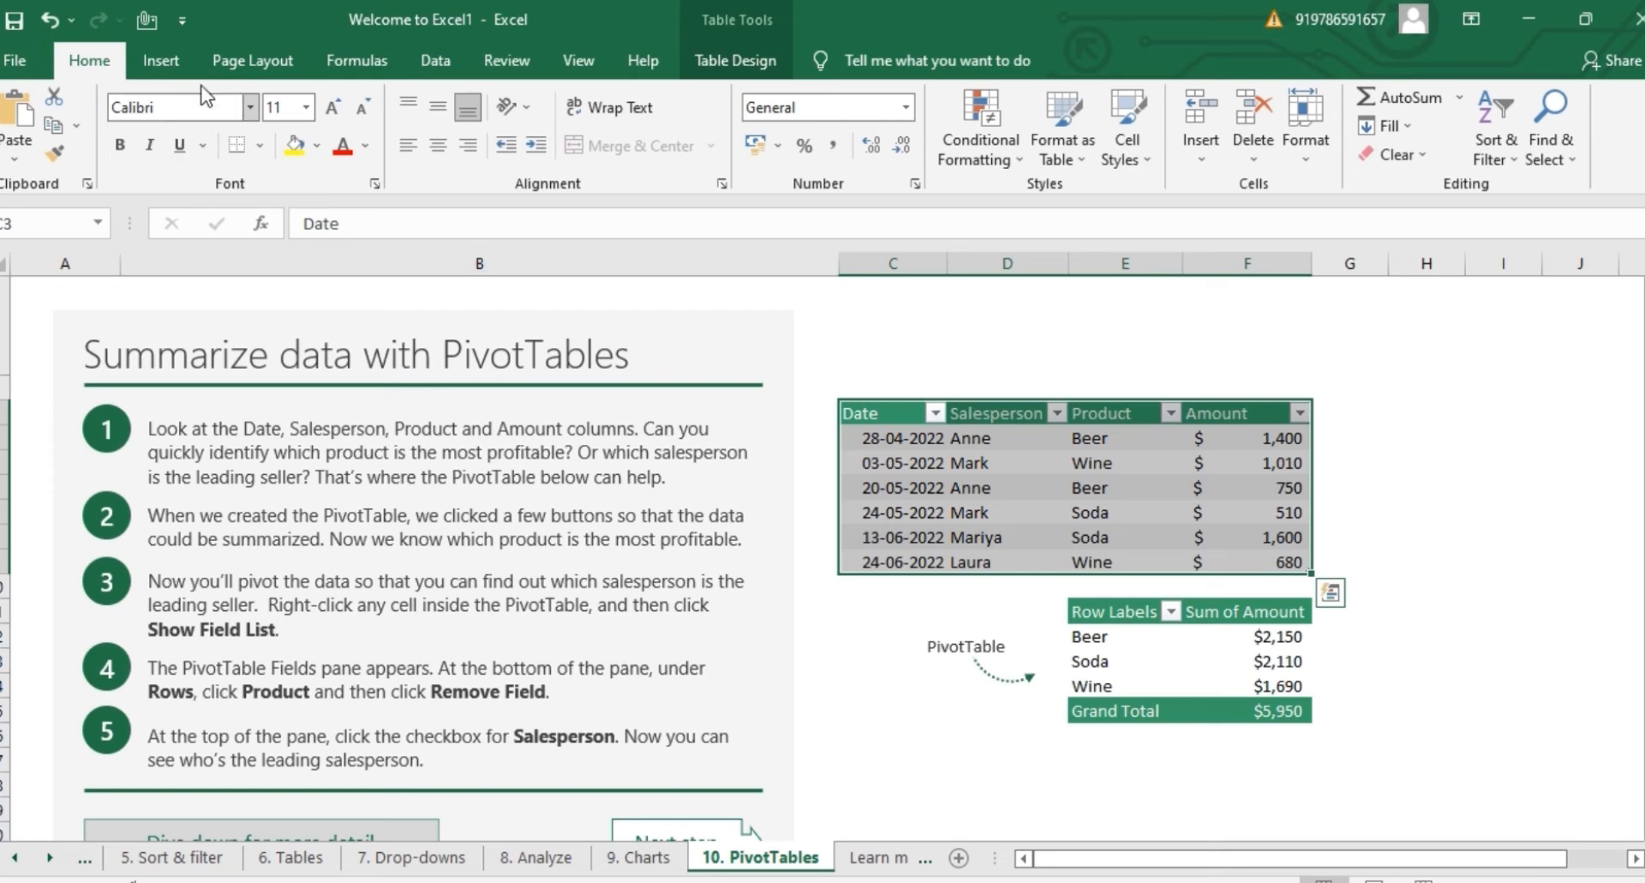
Step: Create a PivotTable from the PivotTableData table and place it on a new worksheet
click(182, 65)
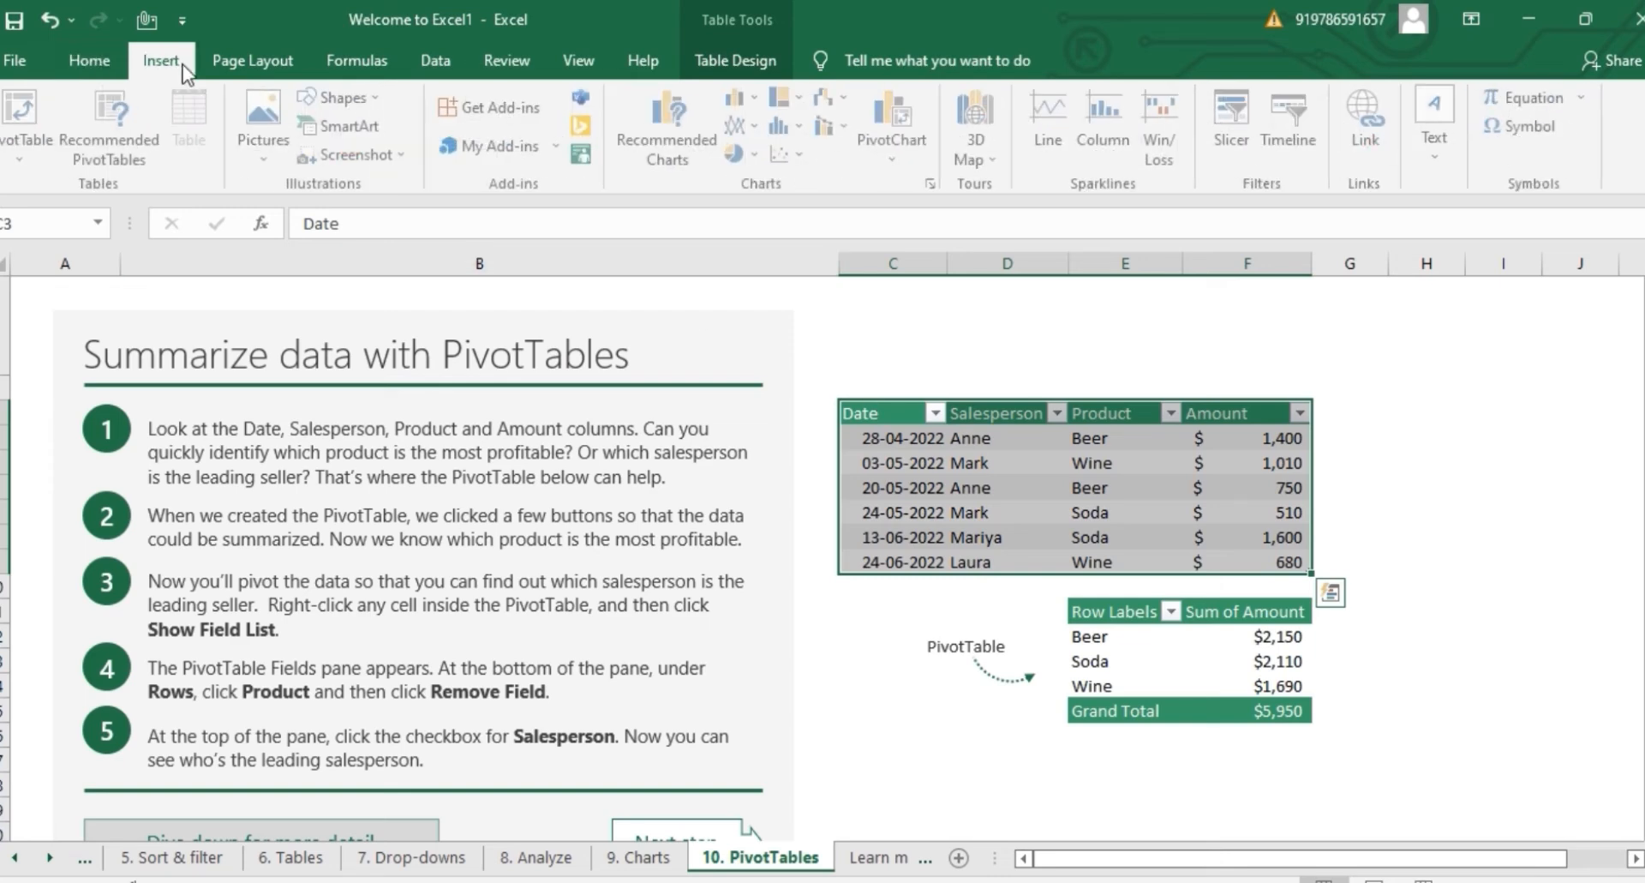
click(27, 139)
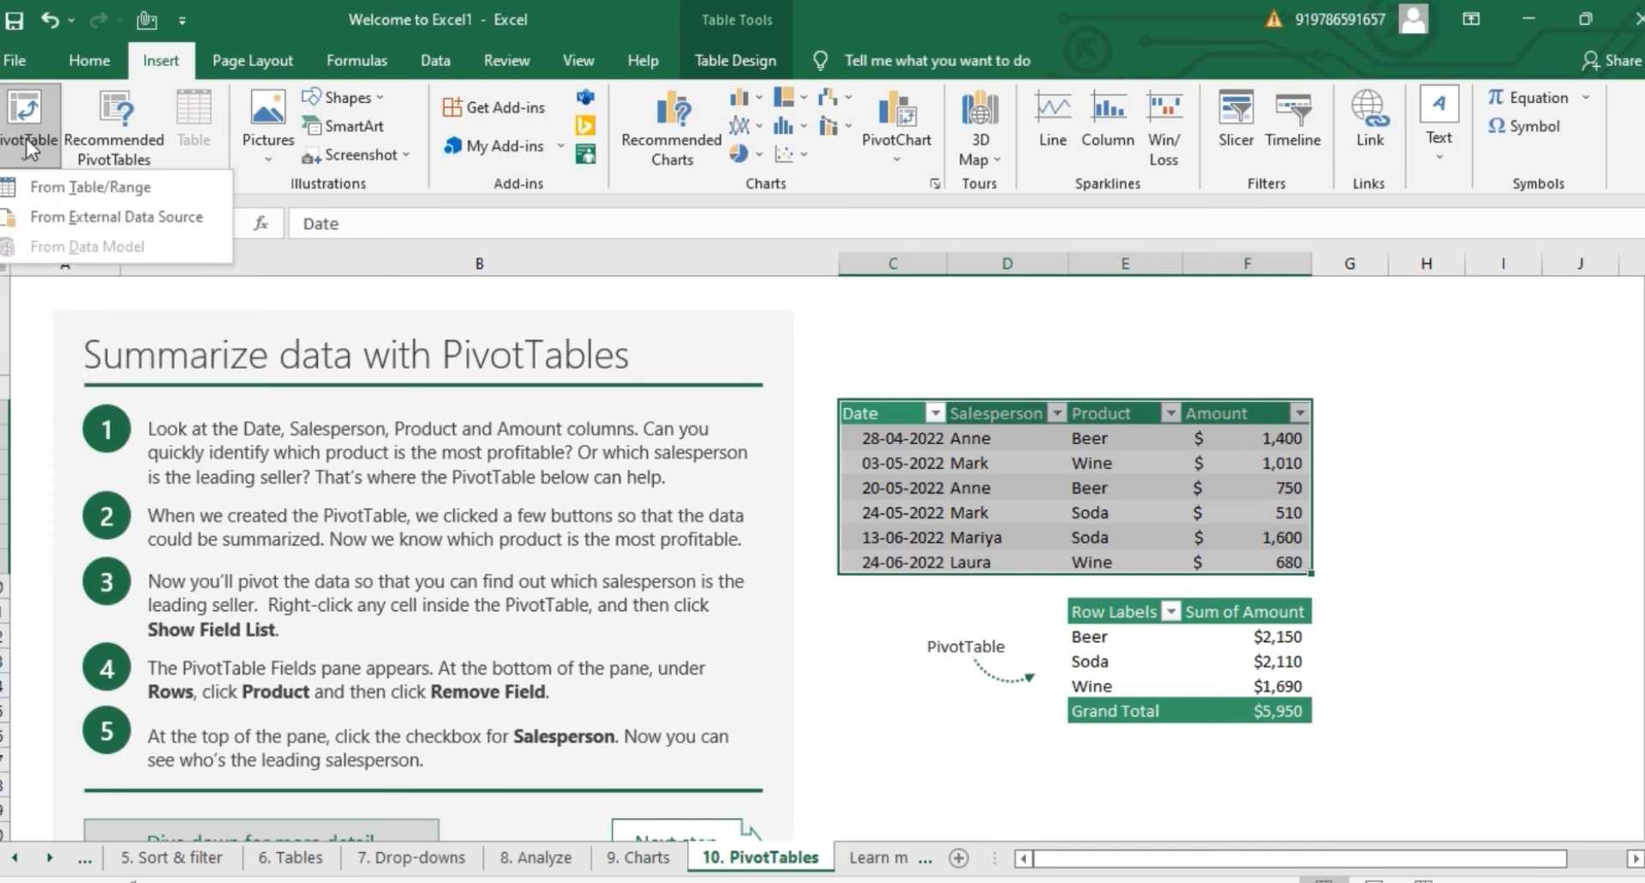
click(67, 185)
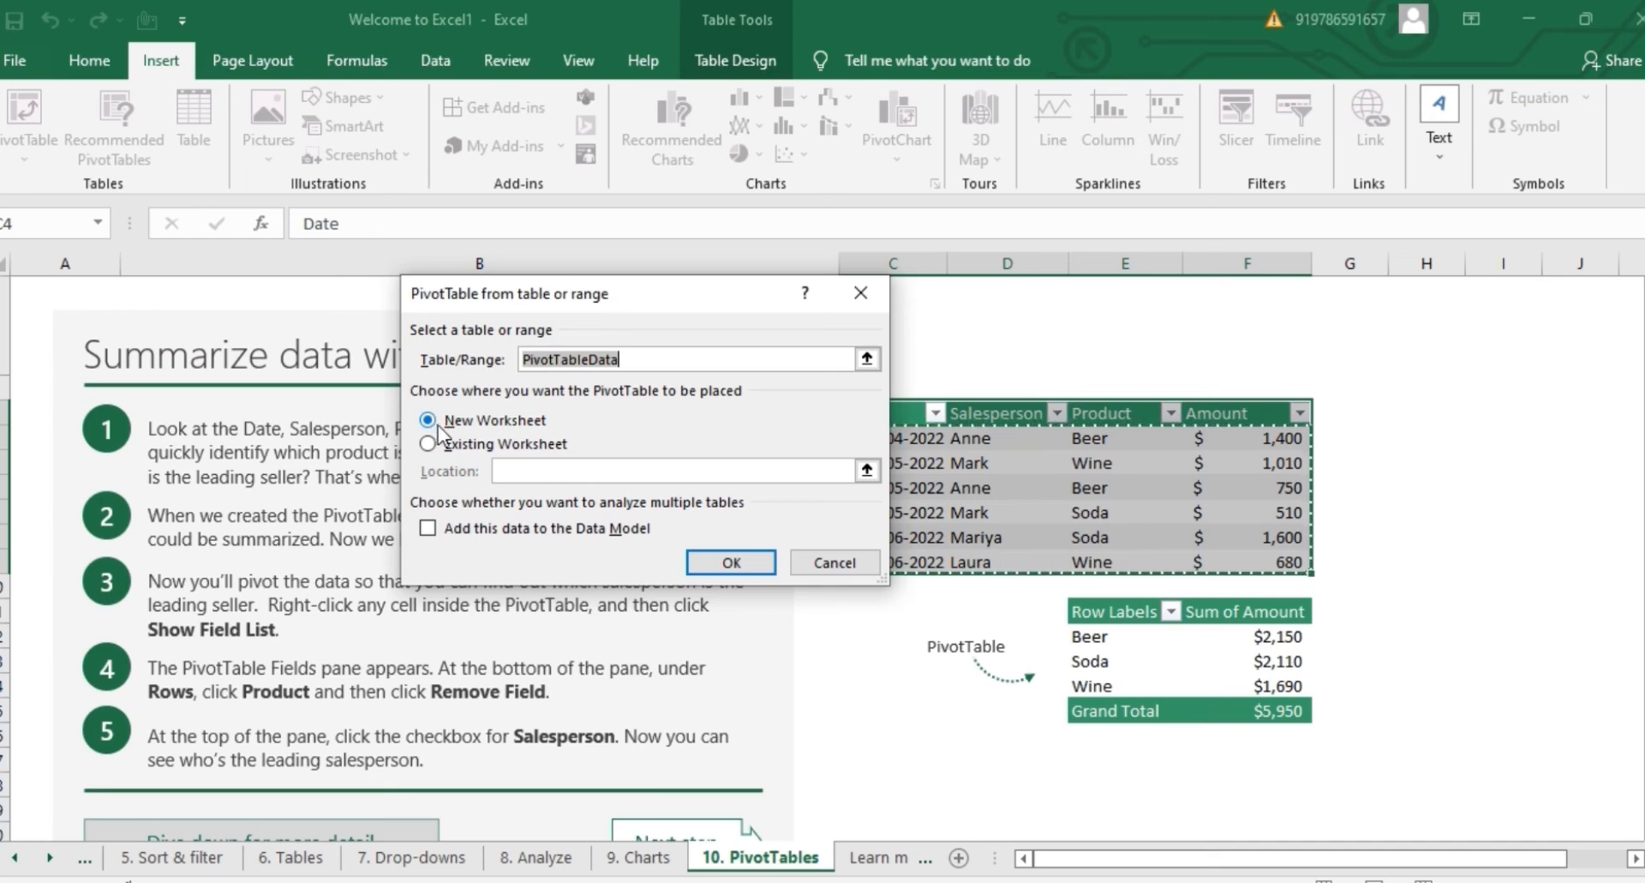
click(718, 554)
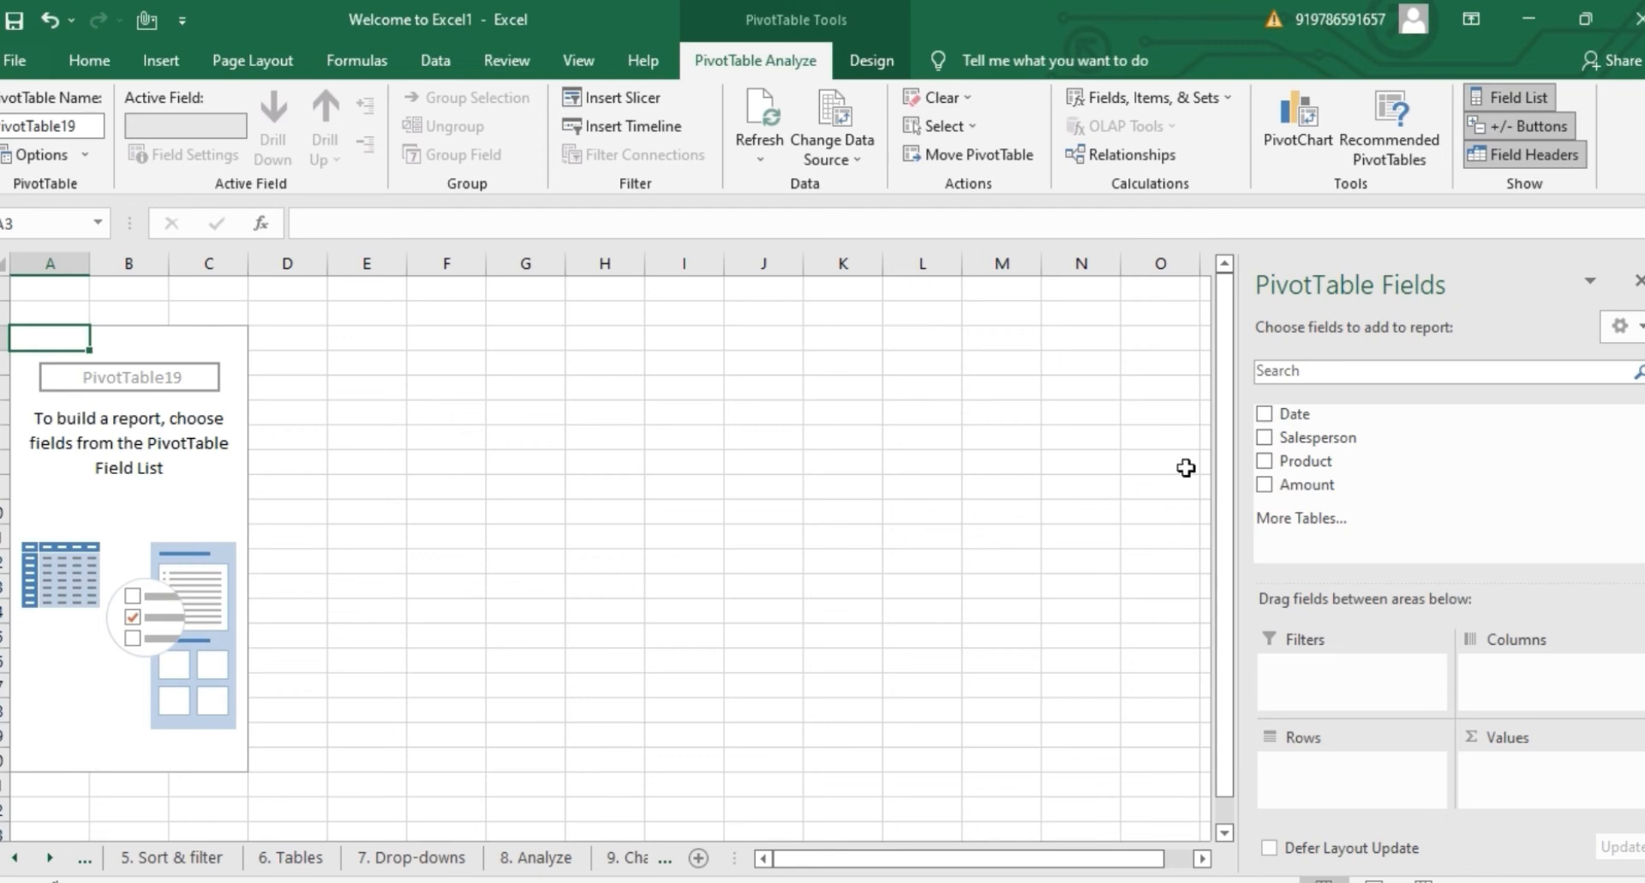
Step: Add the Date, Salesperson, Product and Amount fields to the PivotTable and review its Row Labels filter choices
click(1267, 424)
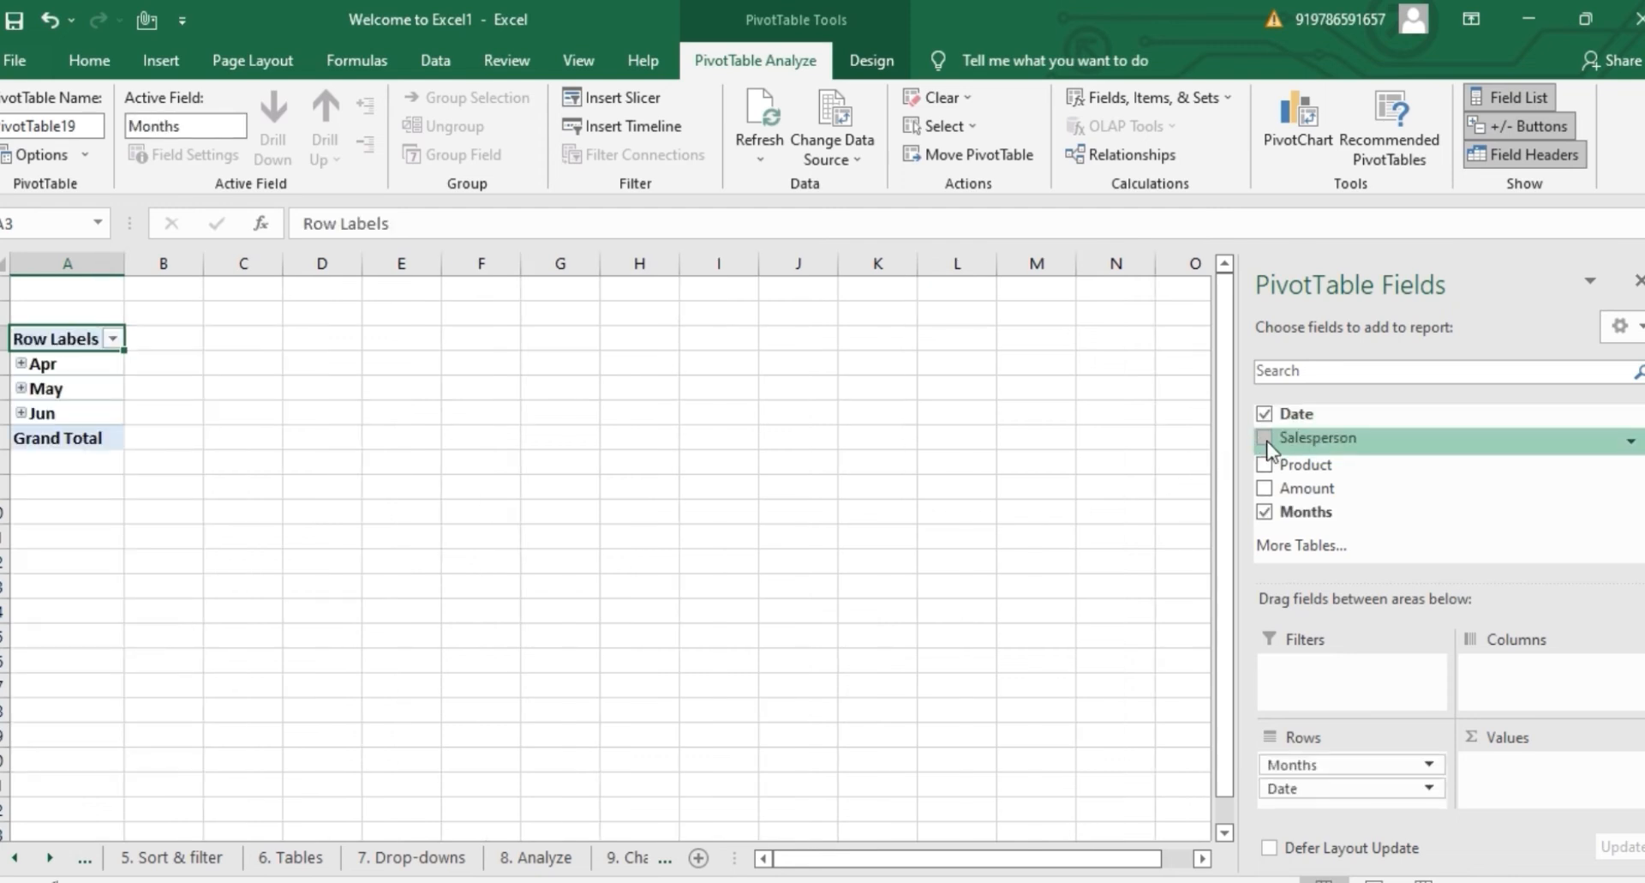
click(1267, 439)
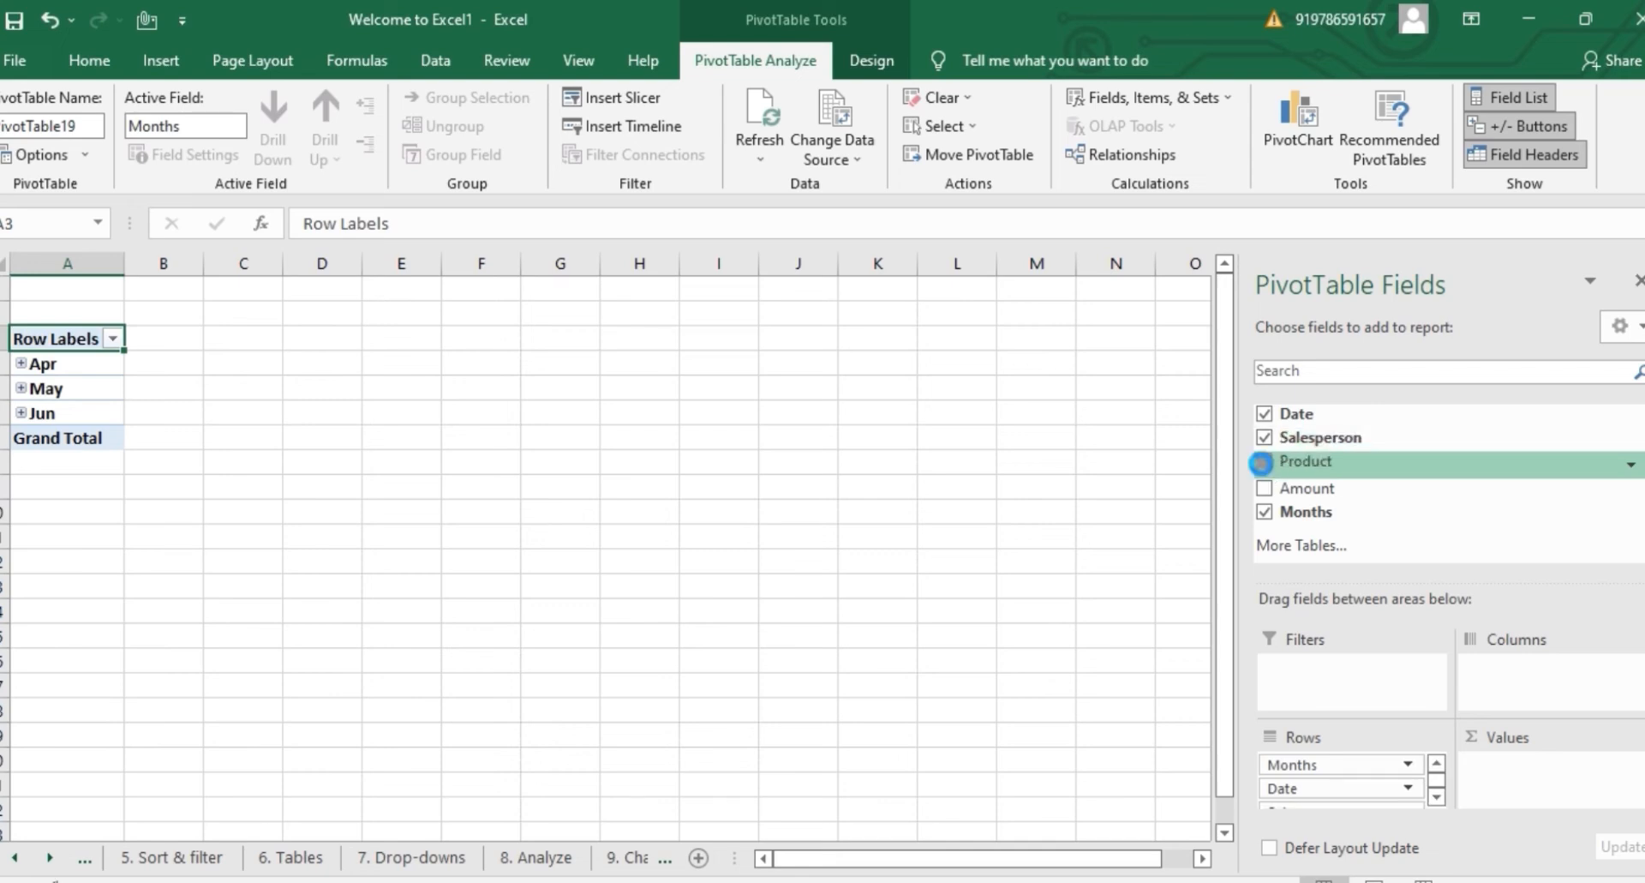
click(1263, 464)
click(1266, 494)
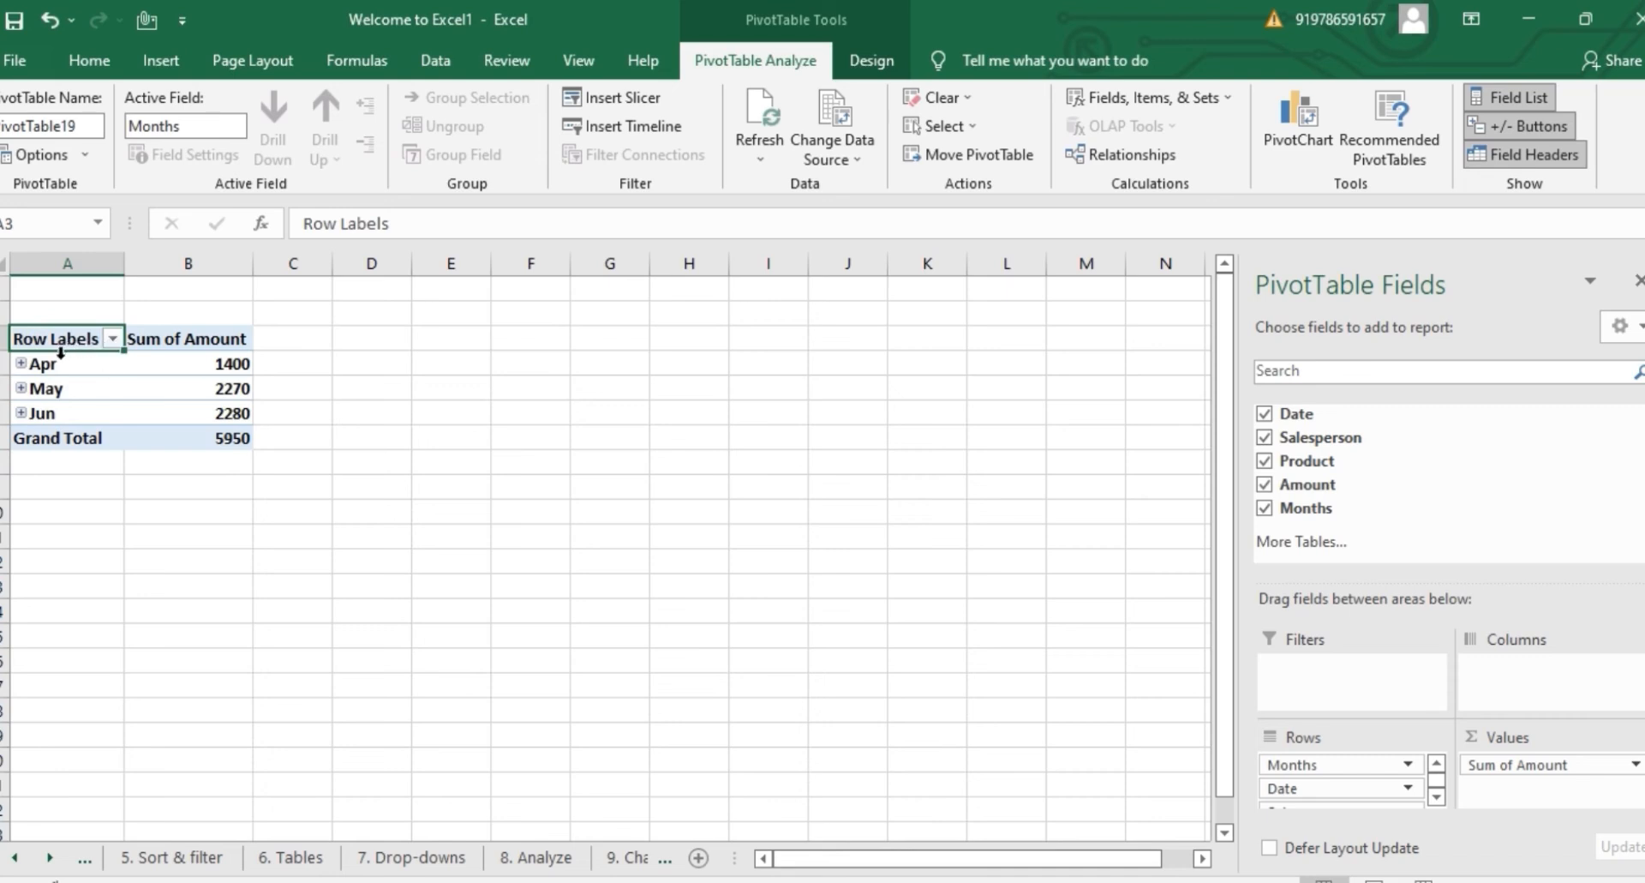
click(113, 340)
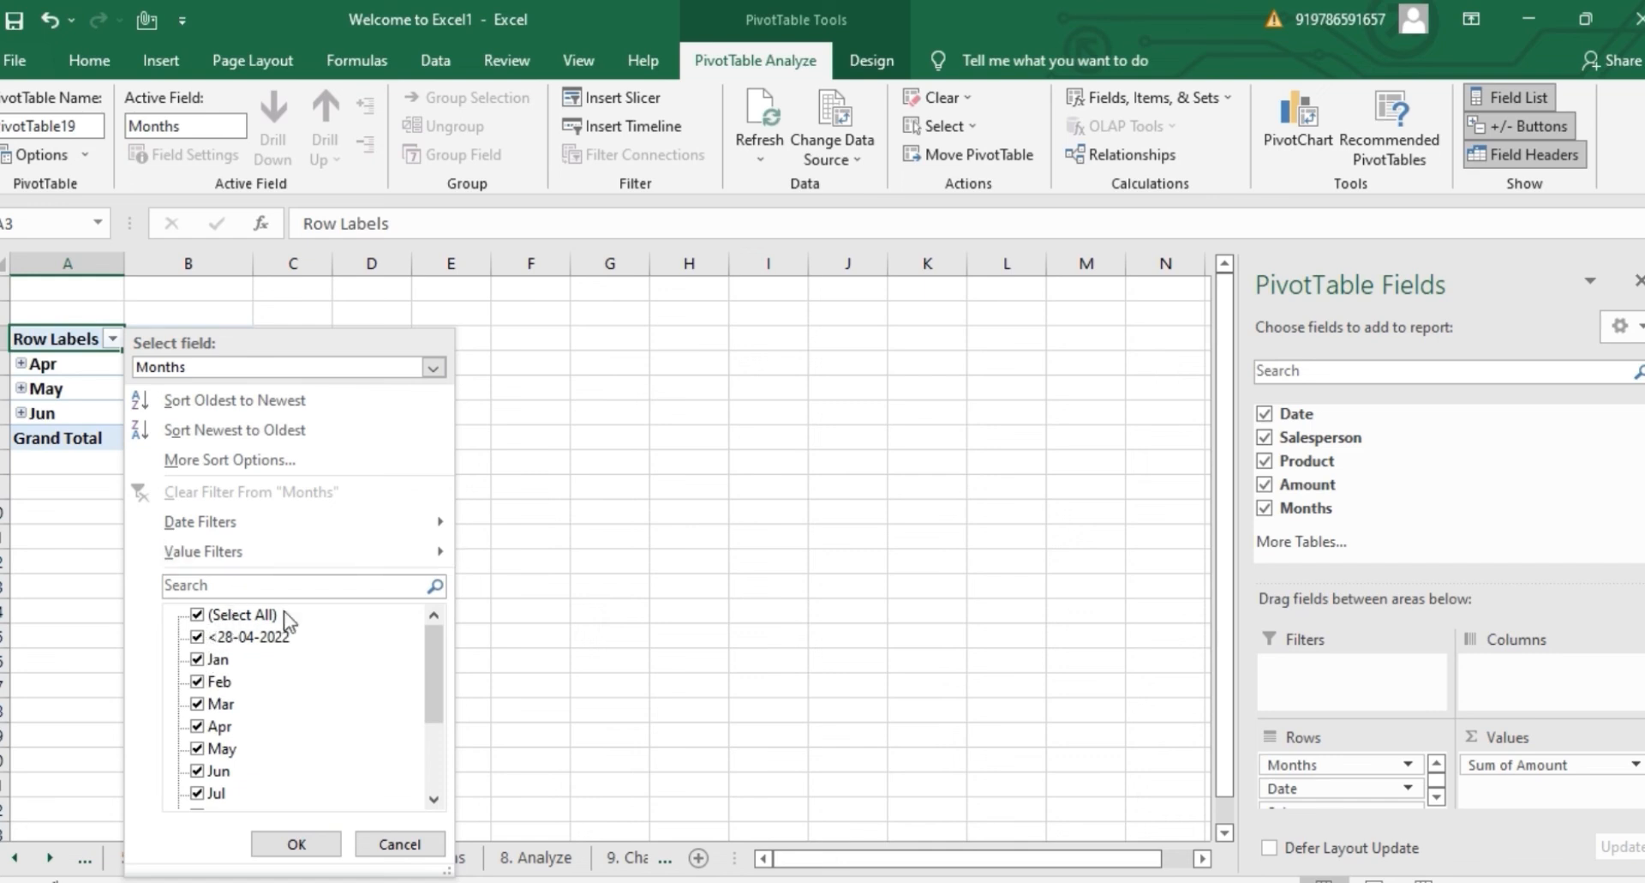
click(310, 839)
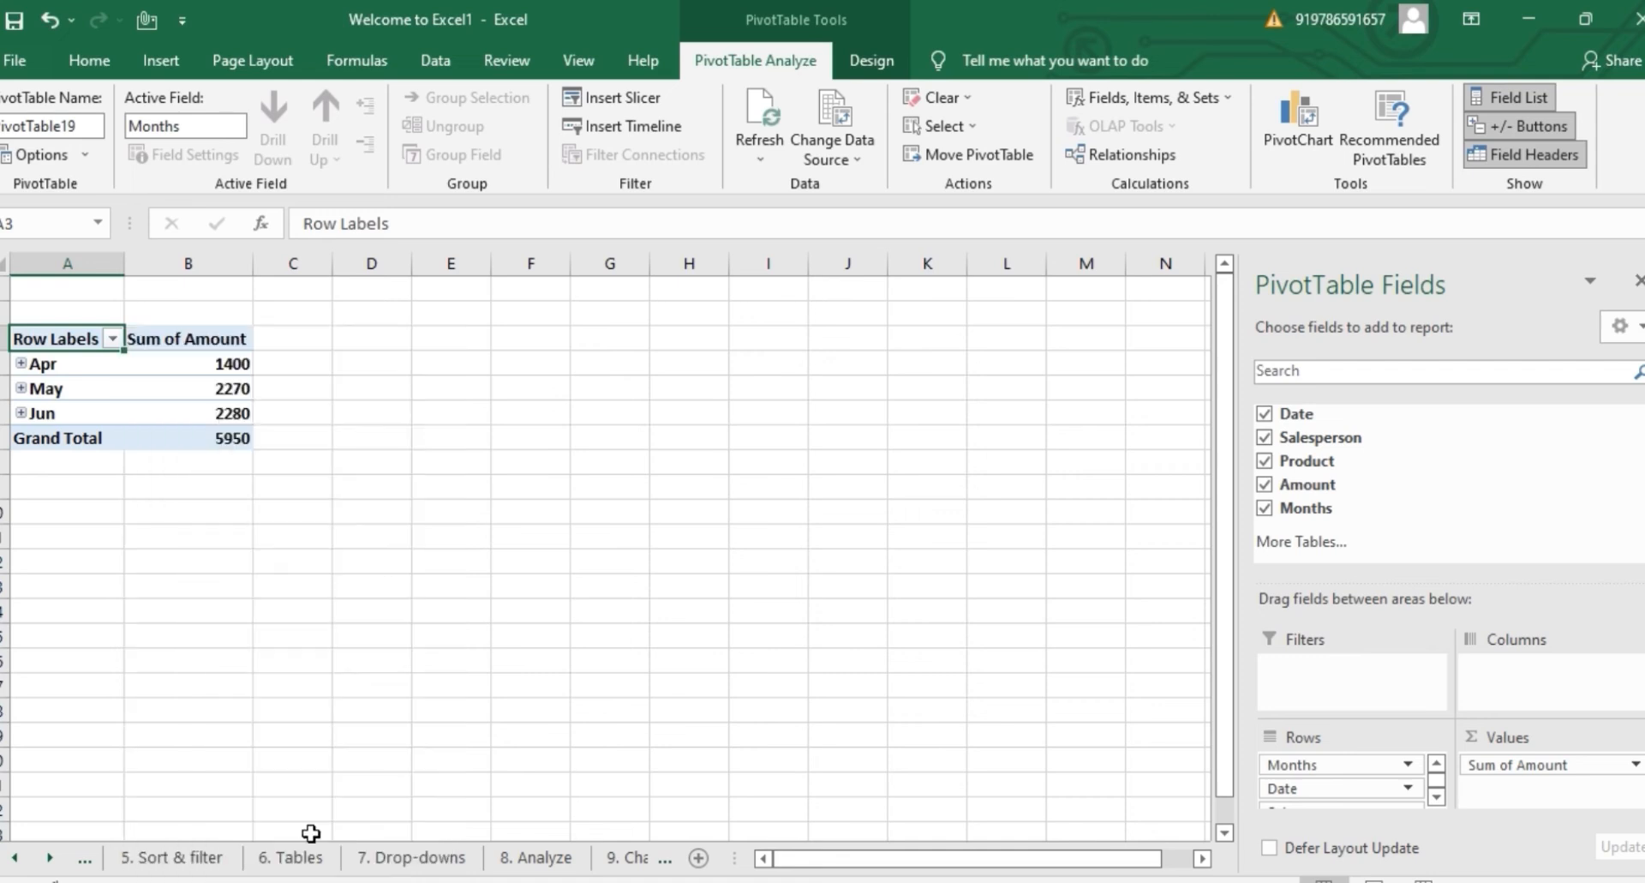
click(73, 371)
click(72, 355)
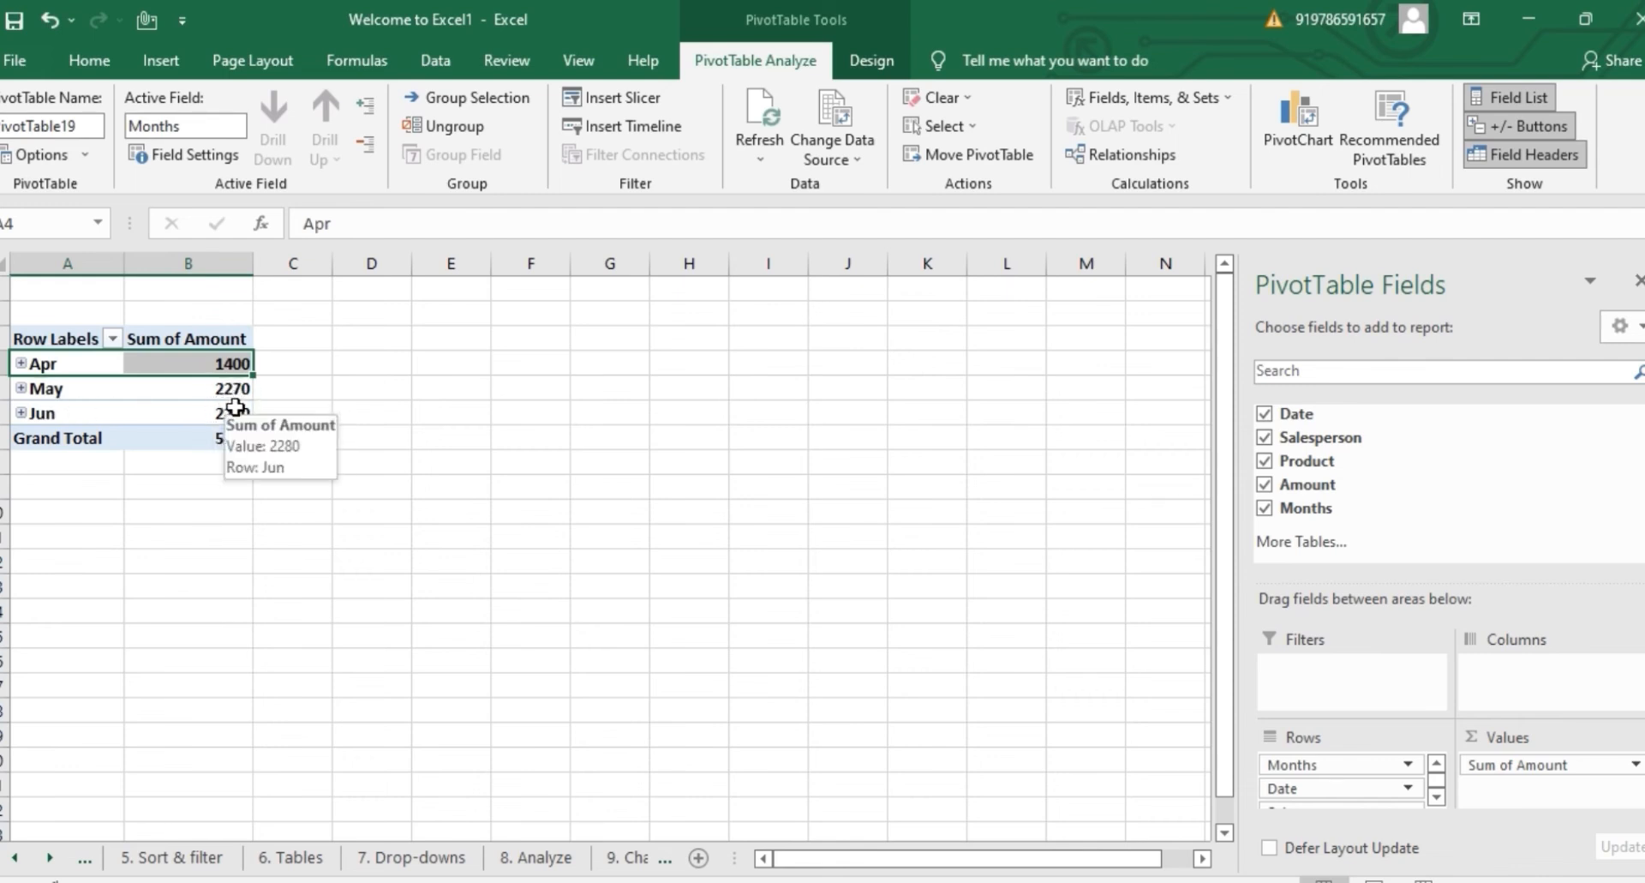
Step: Clear the PivotTable by removing the Months, Amount, Product, Salesperson and Date fields
click(1265, 508)
click(1266, 487)
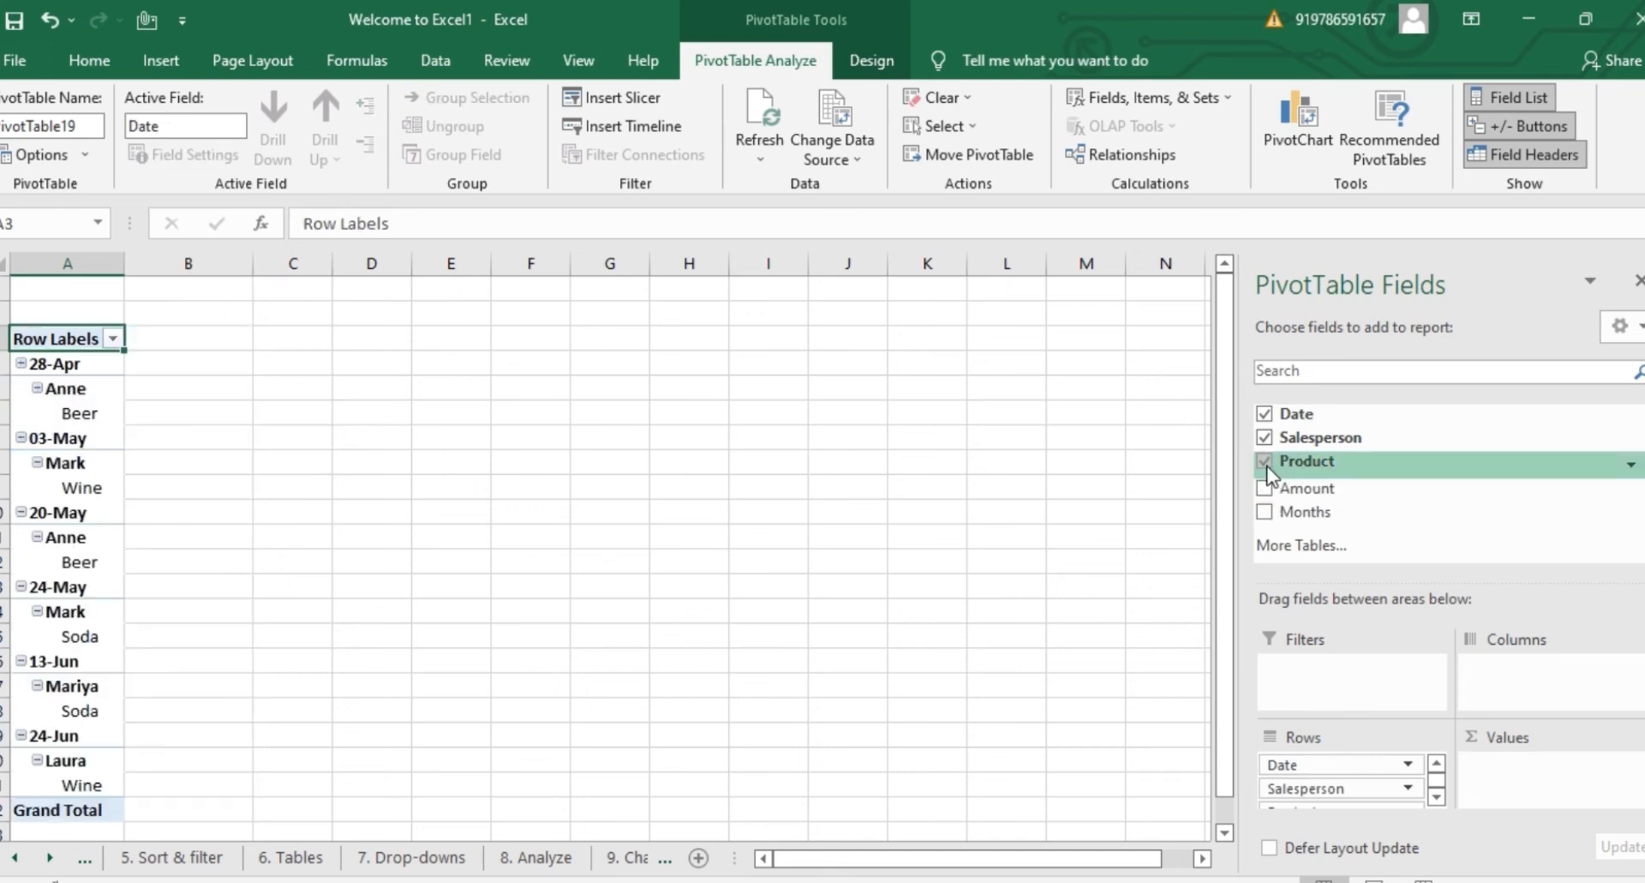
click(1265, 463)
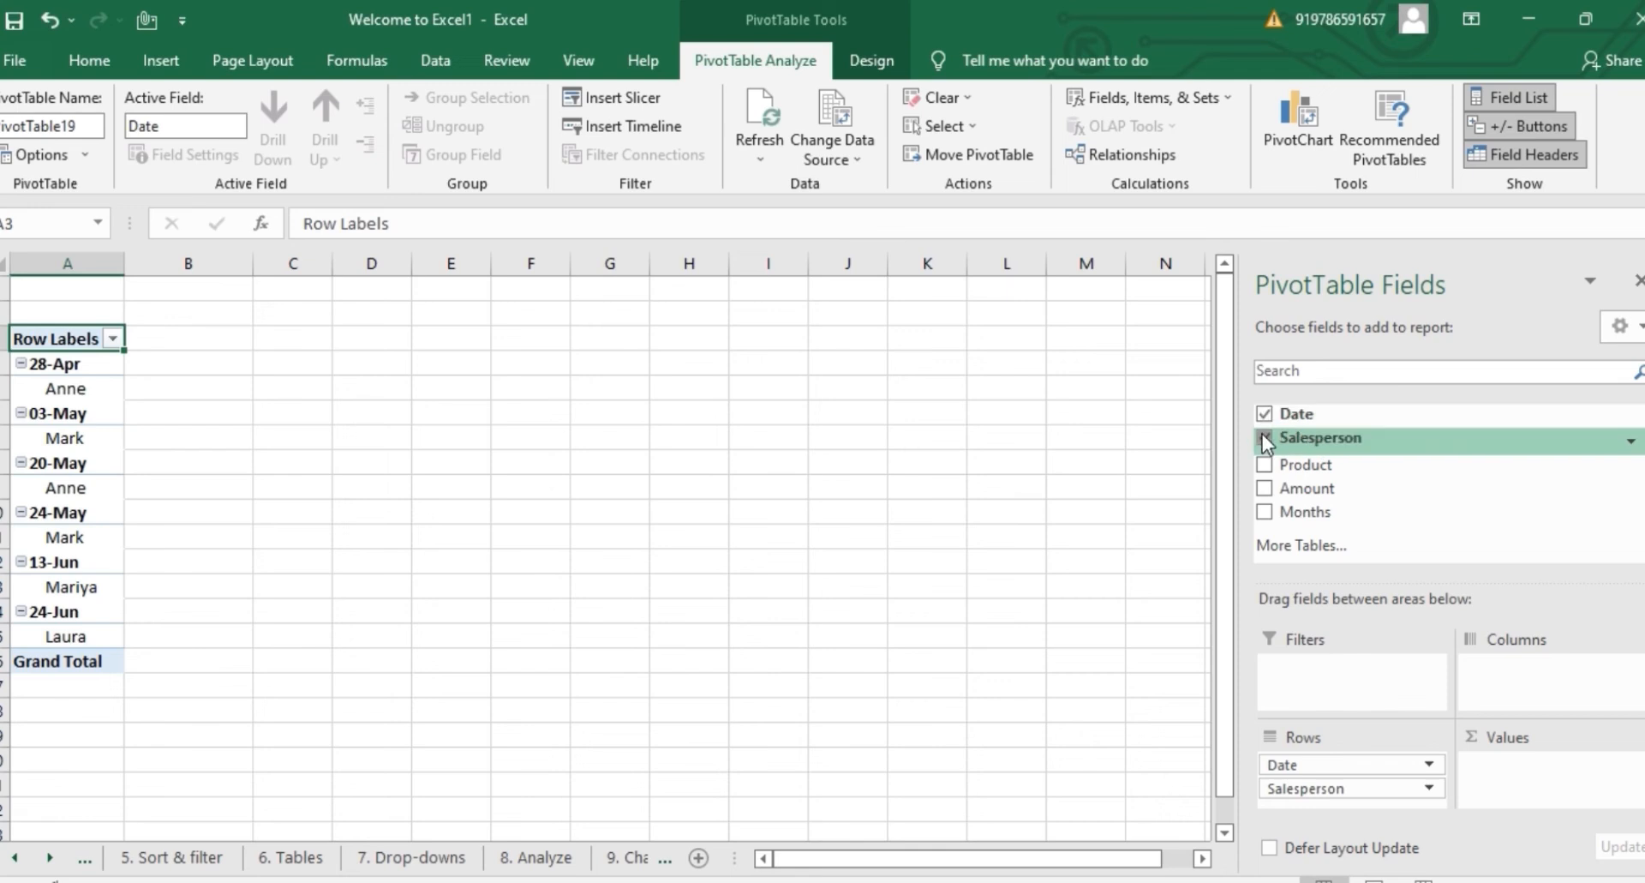
click(1263, 437)
click(1264, 415)
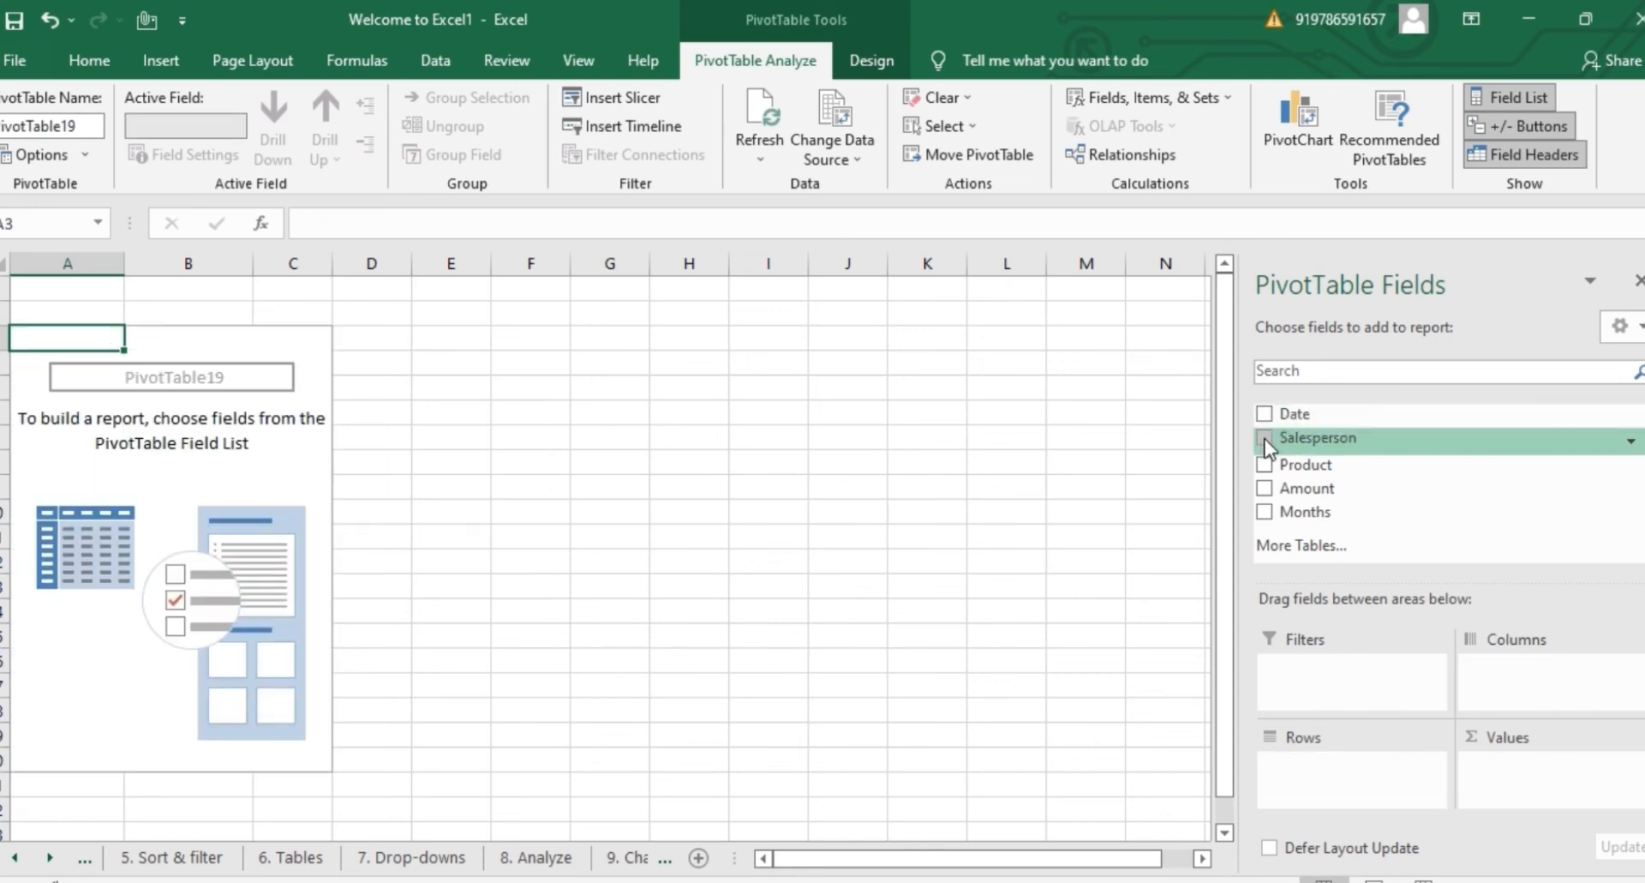
Step: Add the Salesperson, Product and Amount fields to the empty PivotTable and review the summed amounts per salesperson
click(1264, 439)
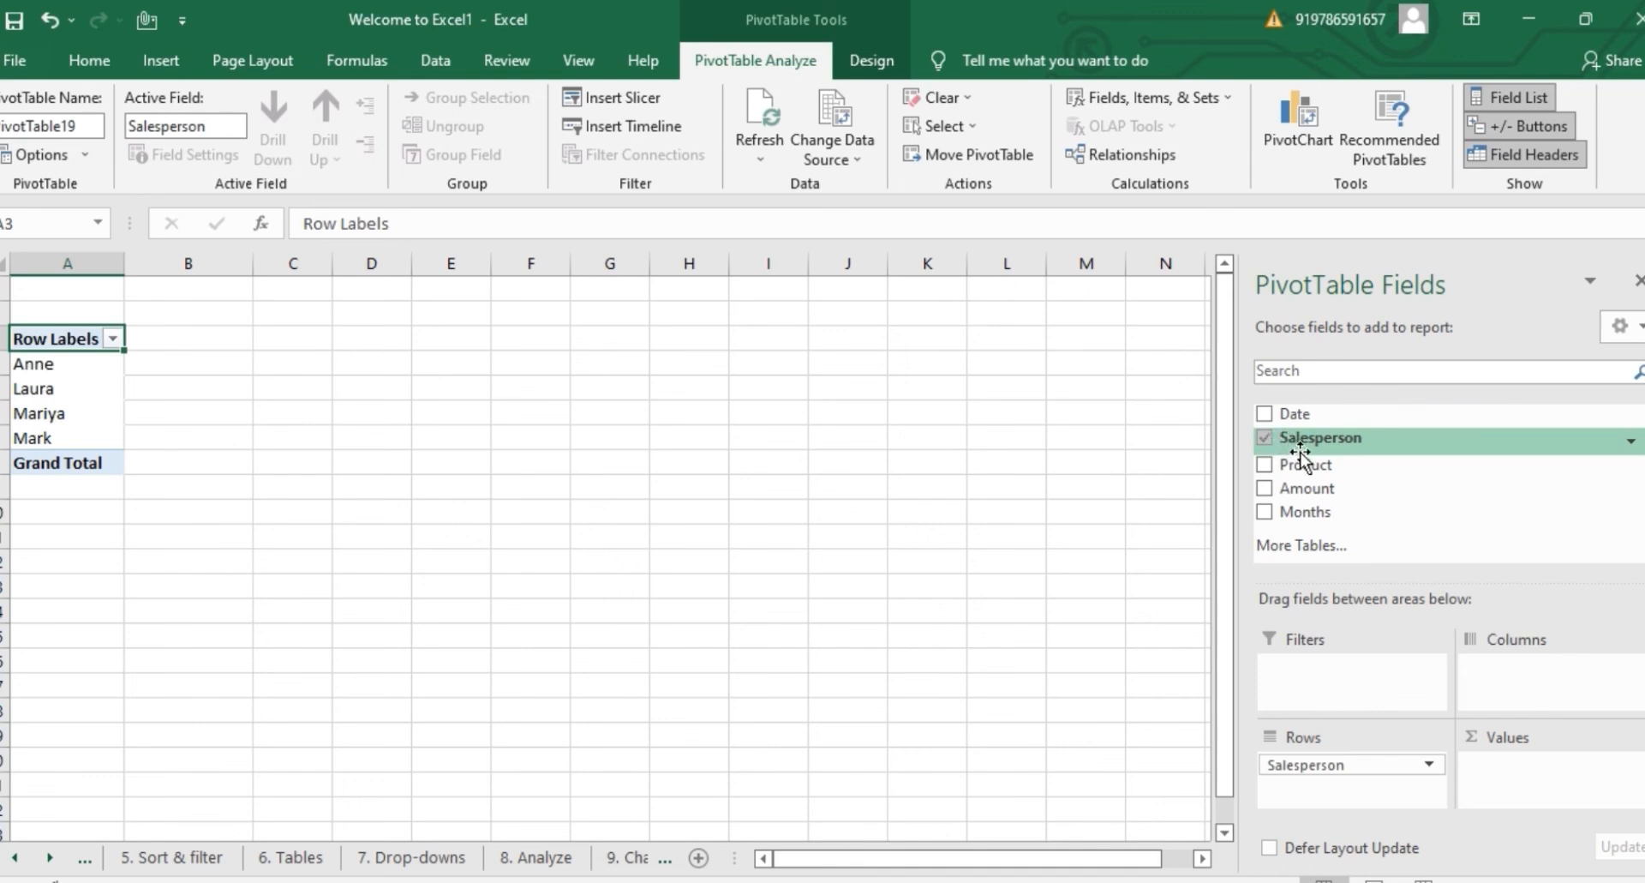
click(1263, 461)
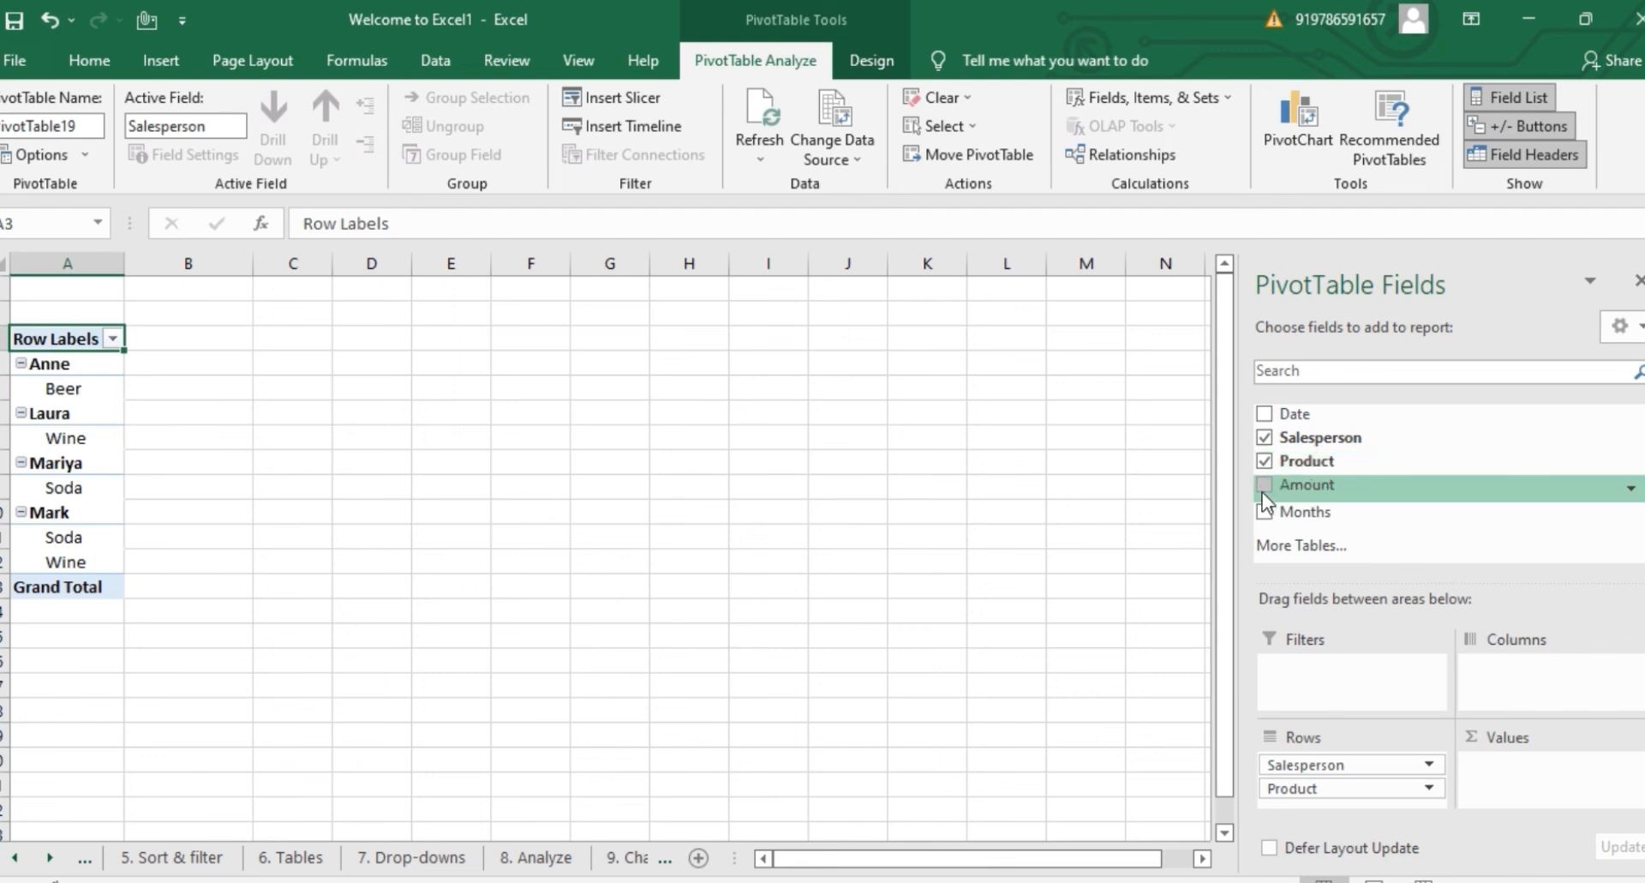
click(1263, 487)
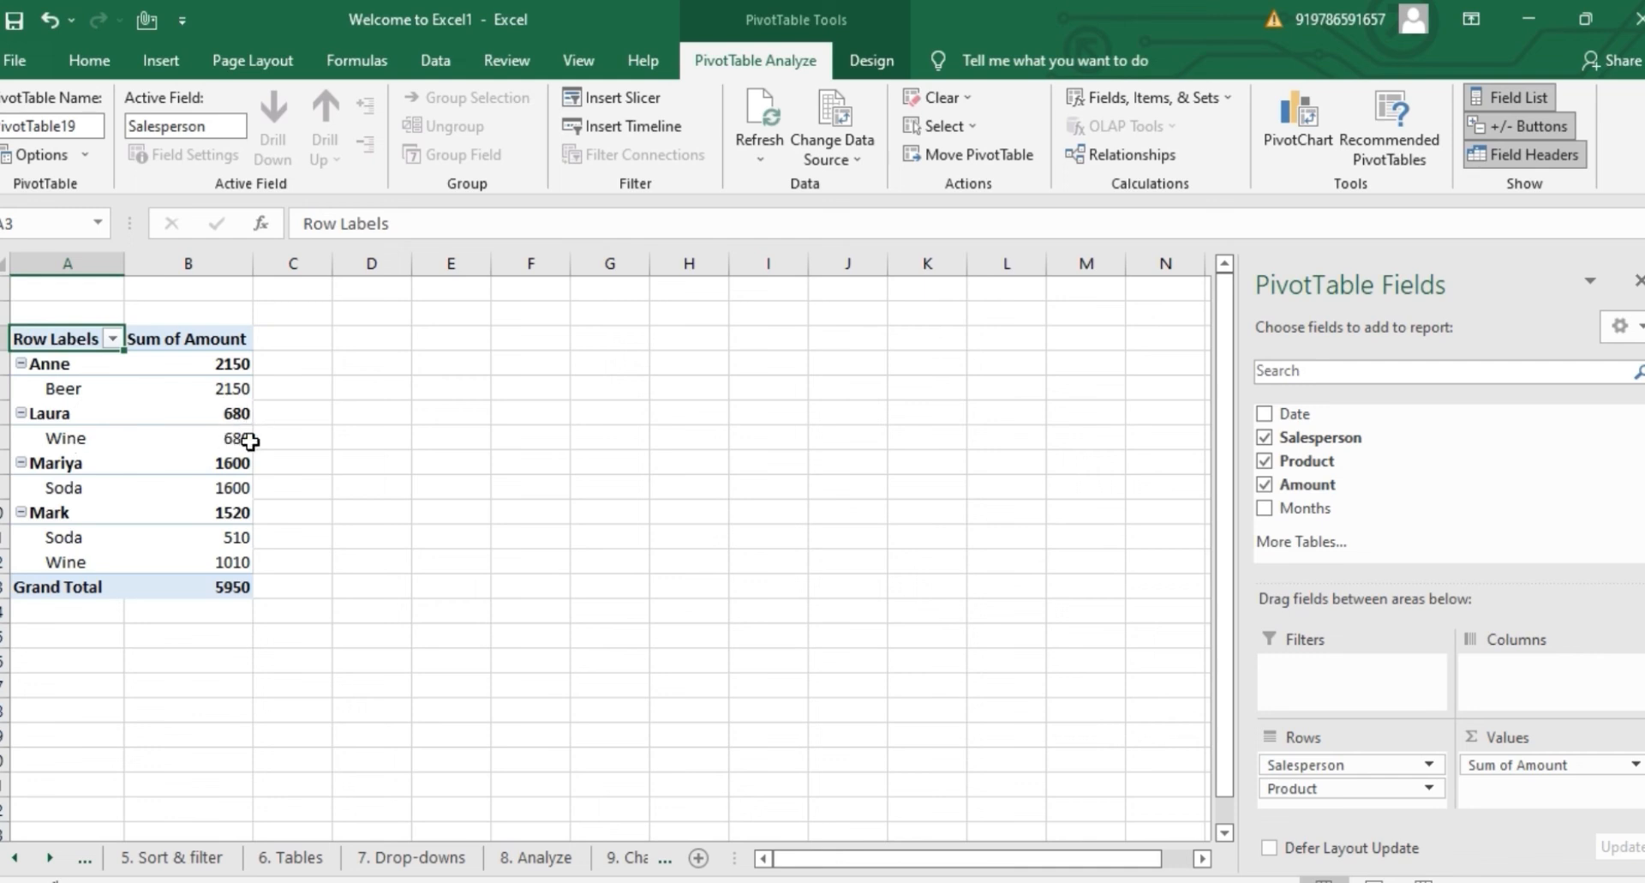
mouse_move(249, 441)
mouse_move(246, 593)
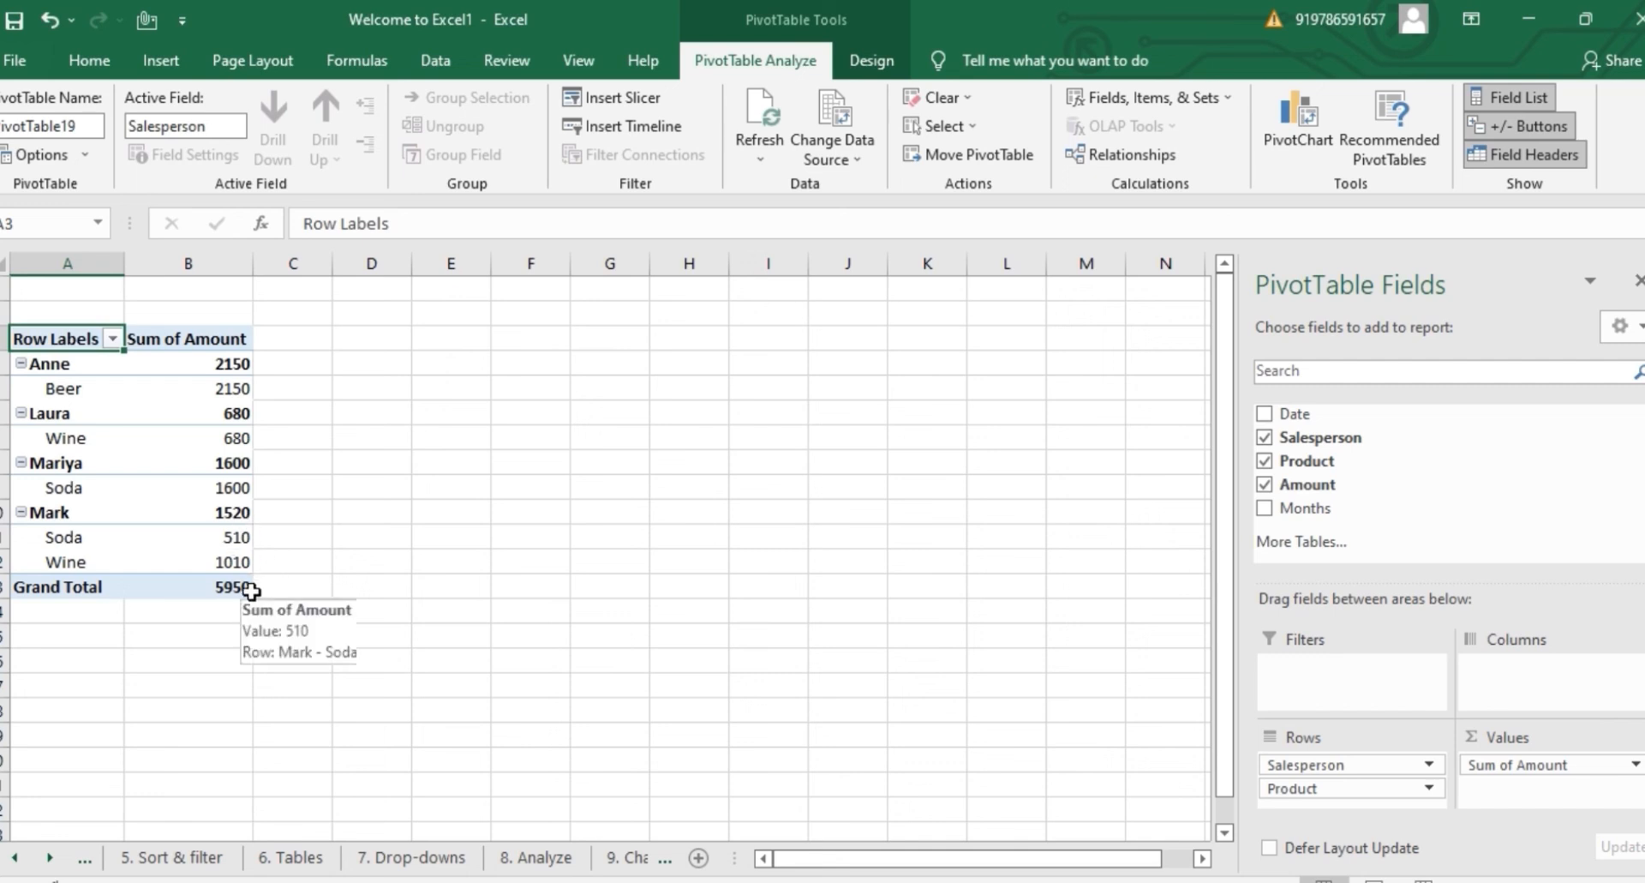
mouse_move(221, 530)
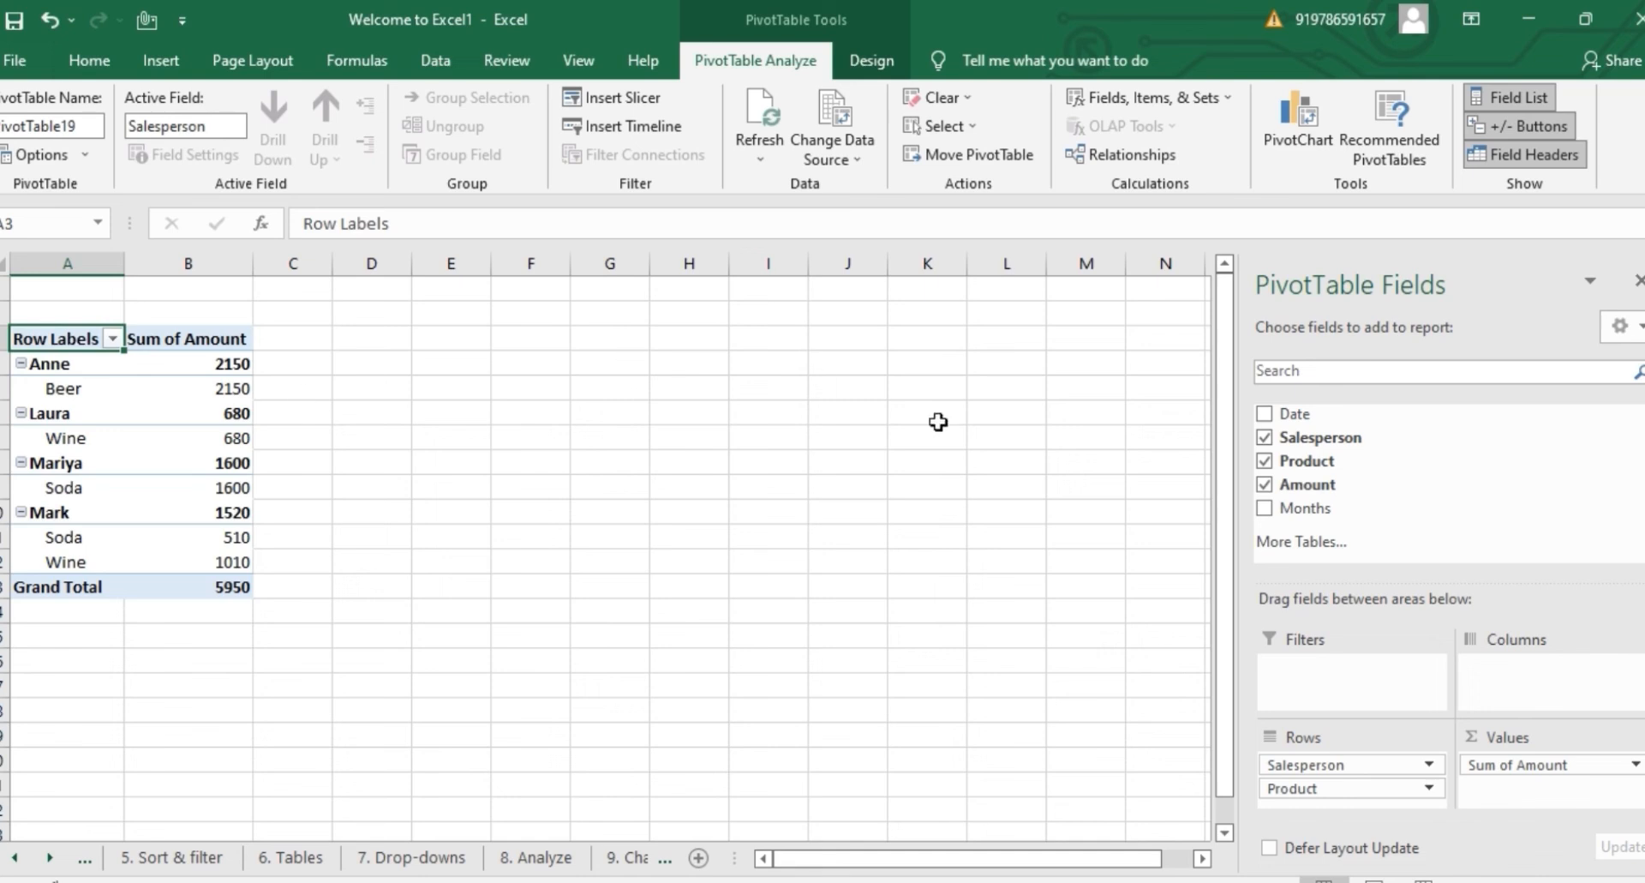
Step: Remove the Salesperson field from the PivotTable so that amounts are grouped by Product only
click(1265, 438)
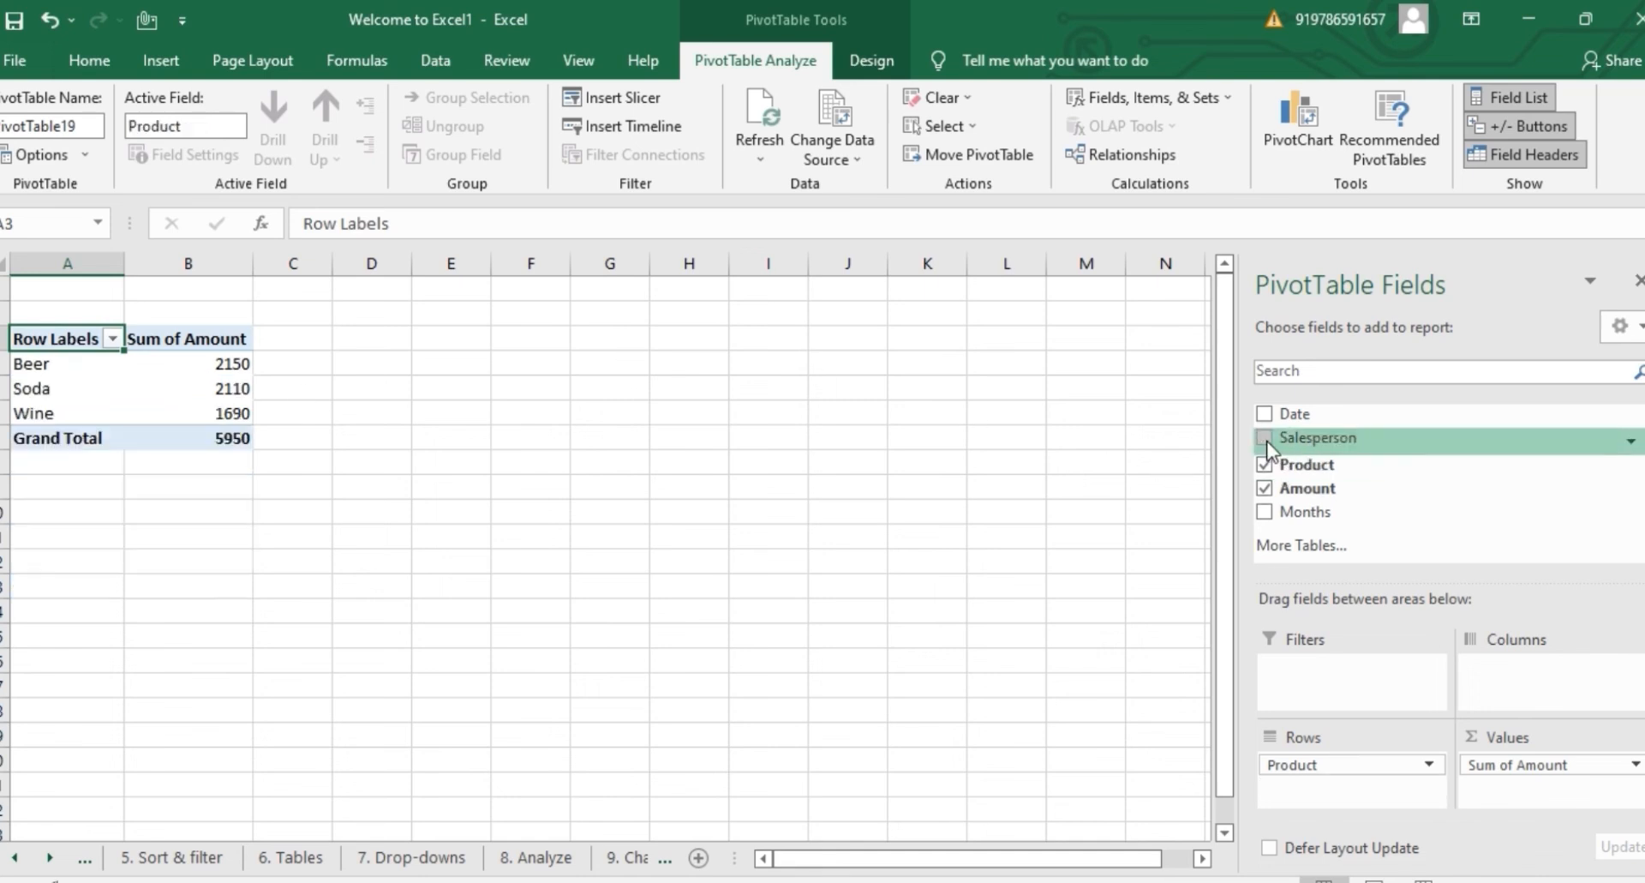